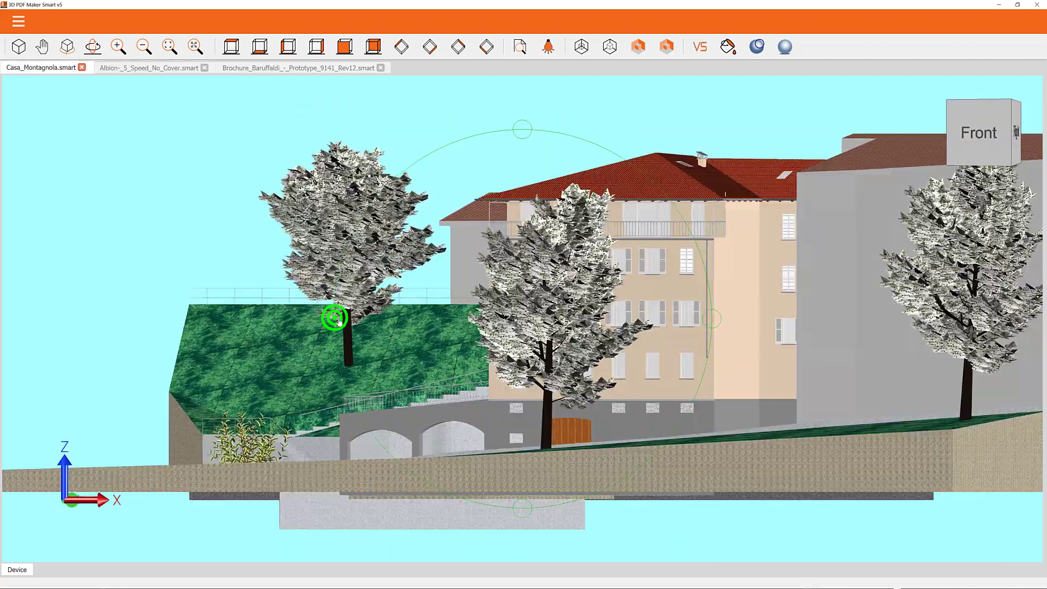
Orbit the Casa Montagnola house to the Left view and export it to PDF.
drag(334, 318, 150, 181)
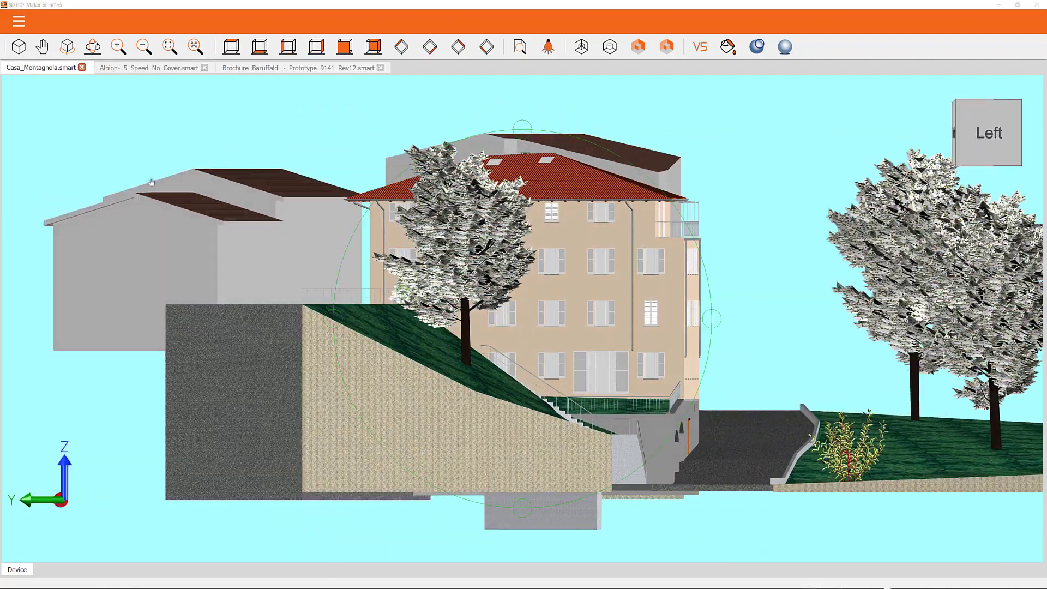
click(18, 20)
click(56, 165)
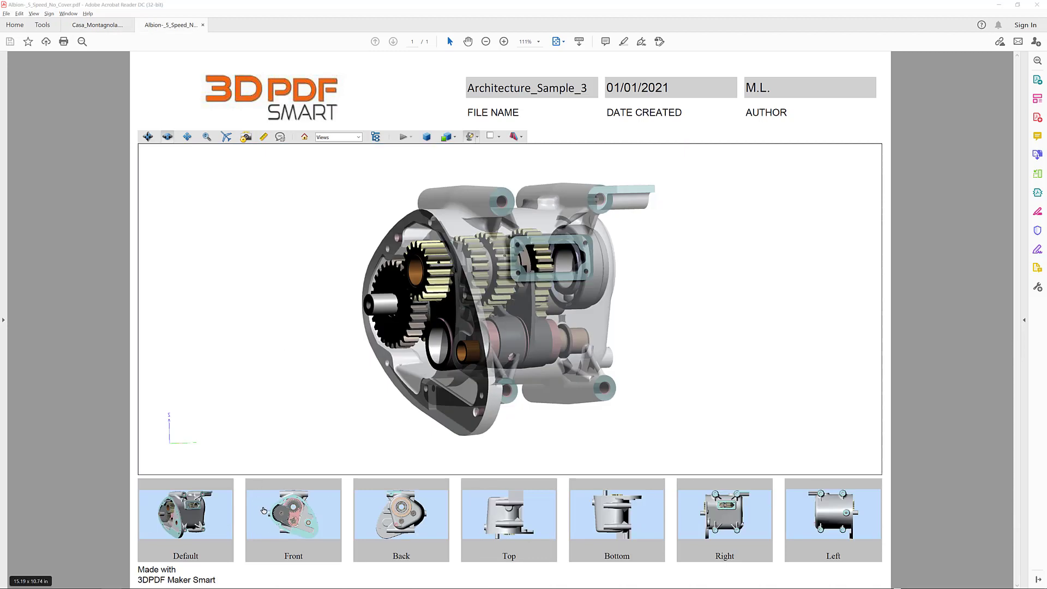
Show the Albion gearbox PDF's back, right, left and other preset views, then reset it.
click(264, 511)
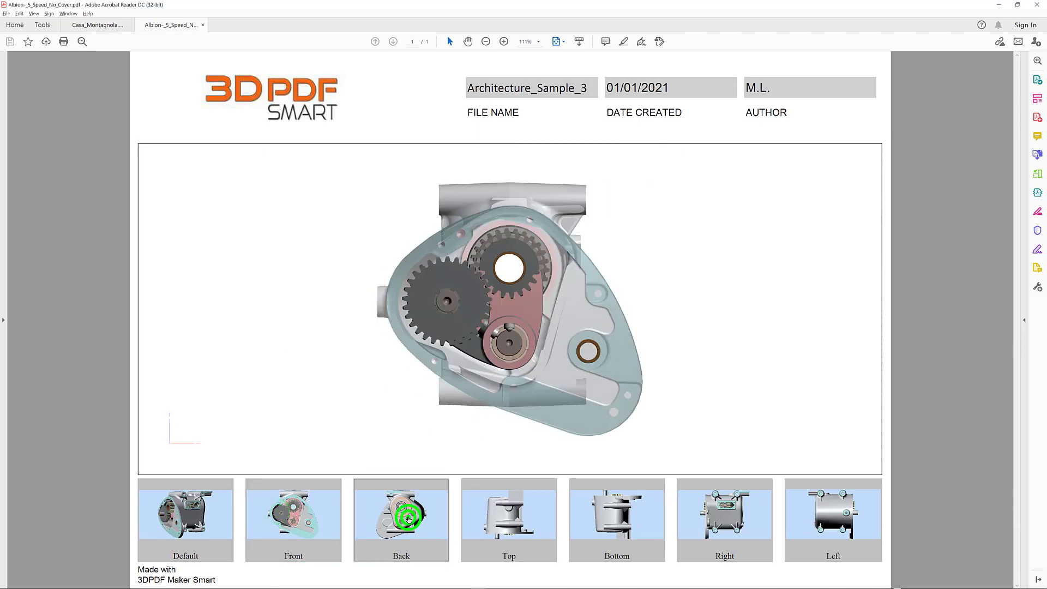
click(401, 517)
click(617, 518)
click(730, 518)
click(840, 519)
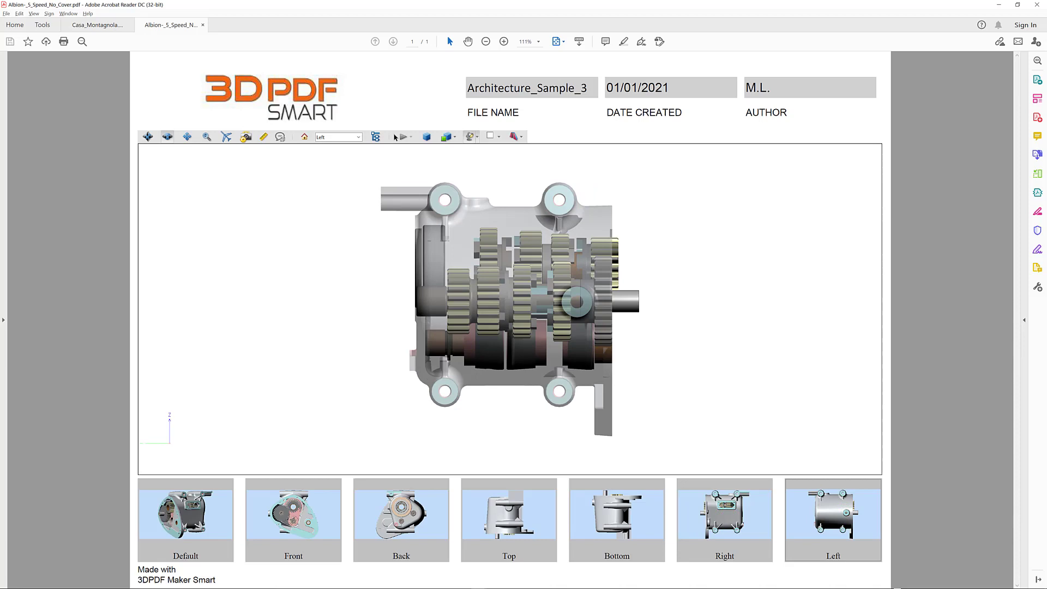
click(303, 136)
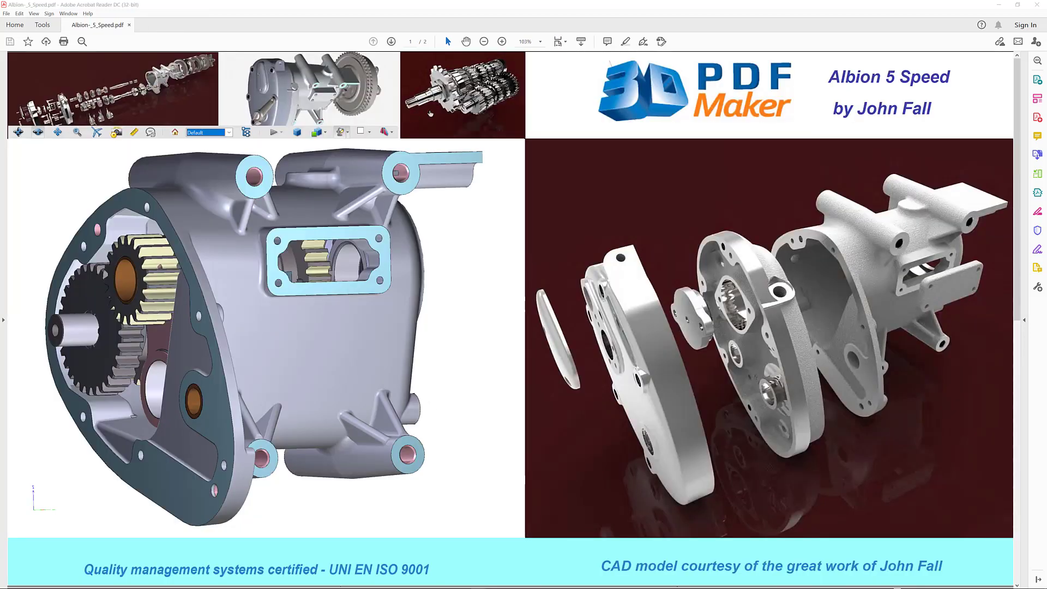
Switch the drilling prototype through transparent, rear, top, front and close-up views, then full 3D.
click(431, 113)
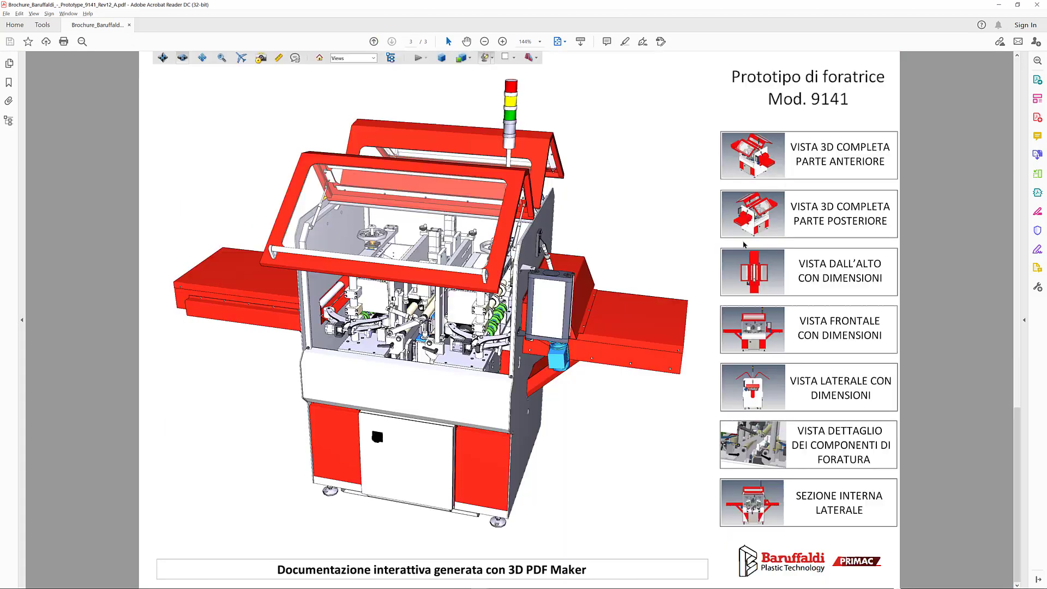
click(777, 198)
click(774, 274)
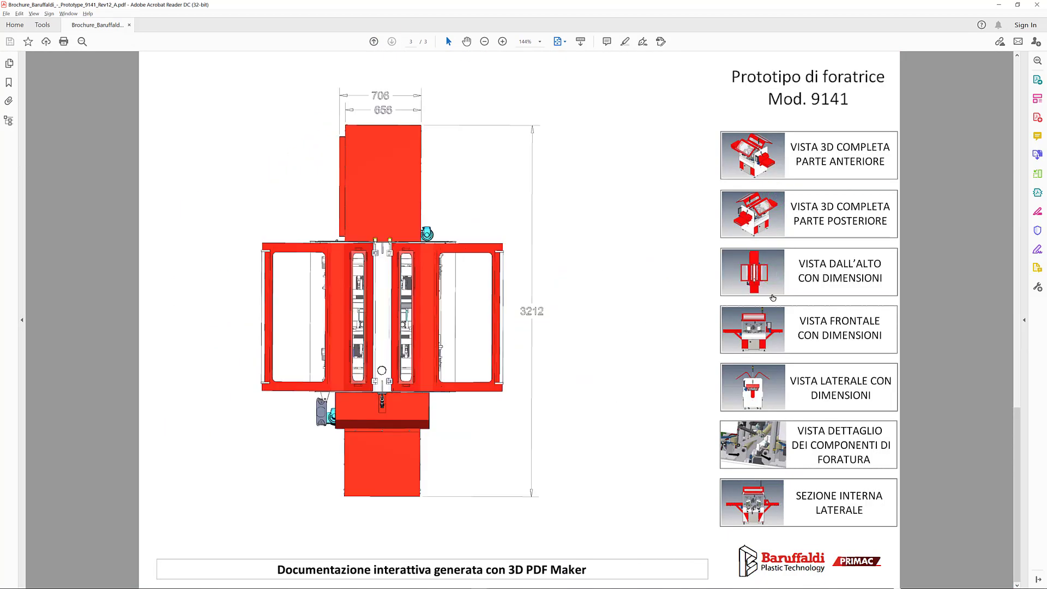
click(769, 332)
click(761, 440)
click(753, 155)
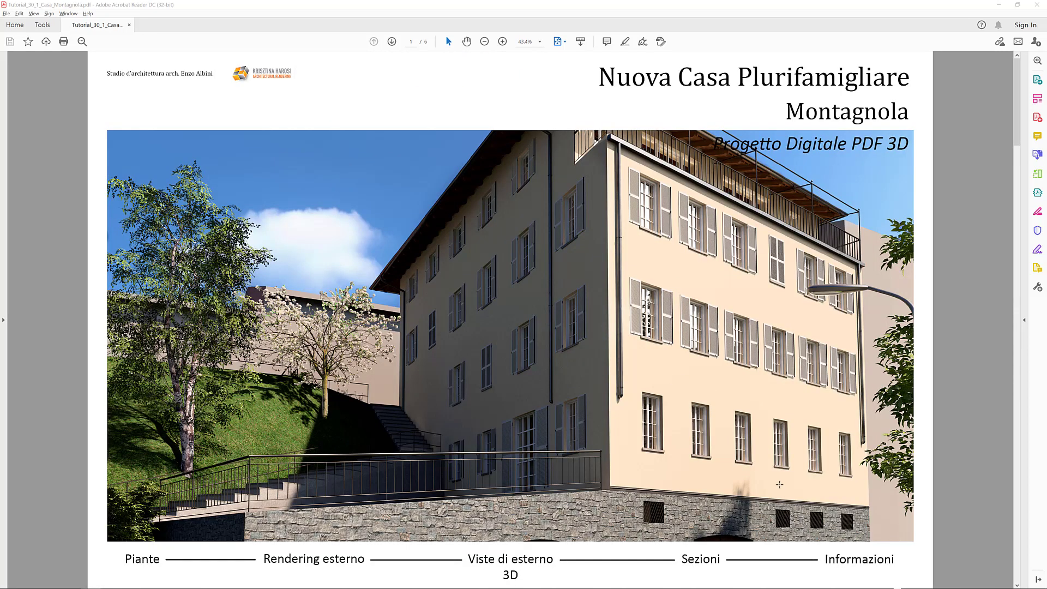
Follow the Informazioni page, Harosi studio and 3D PDF Maker links, then play the rendering video.
click(839, 559)
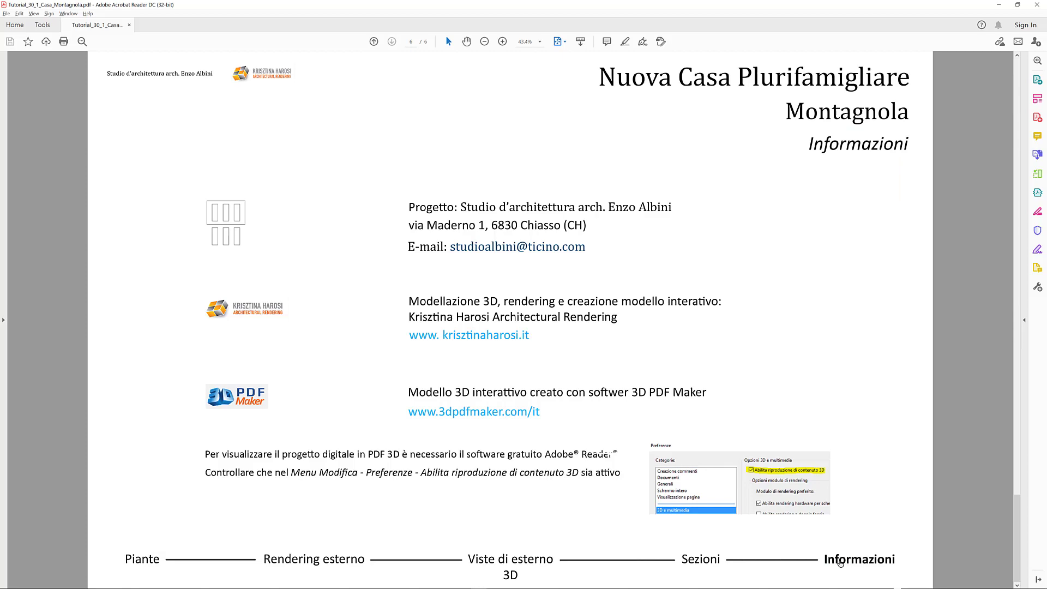
click(262, 309)
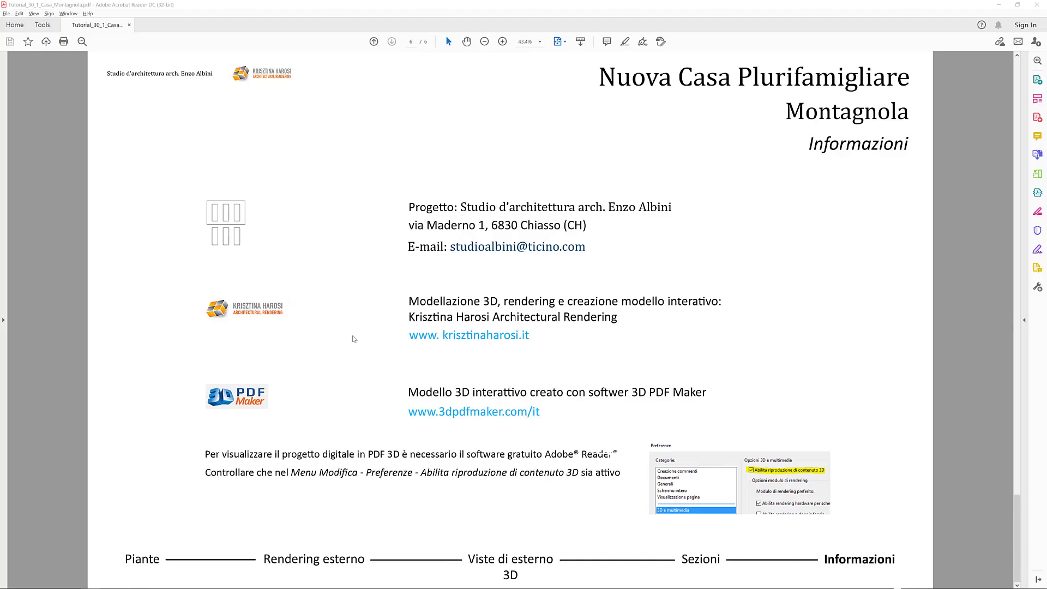
click(252, 397)
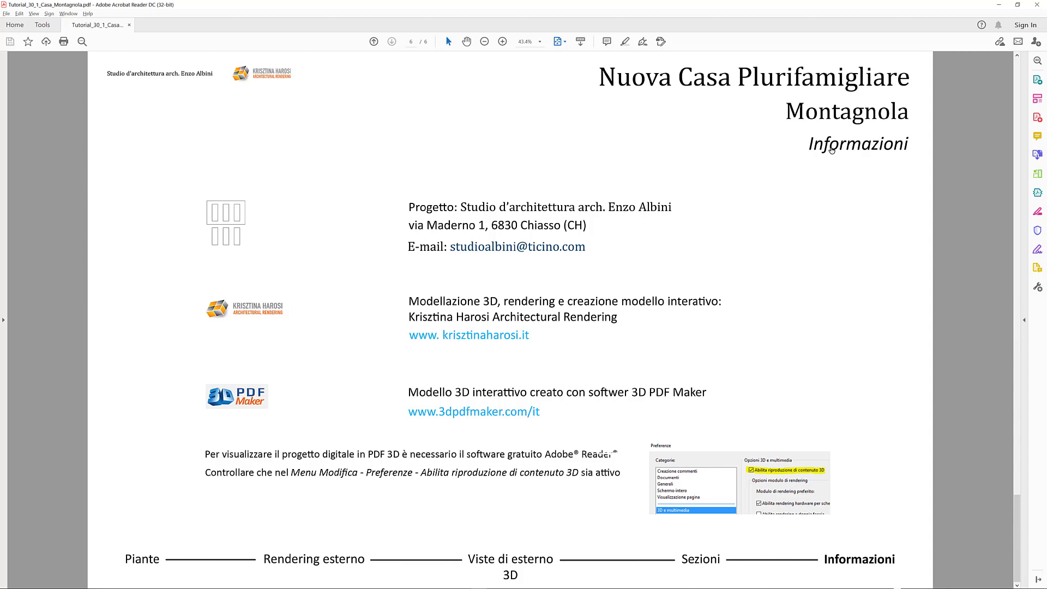
click(561, 339)
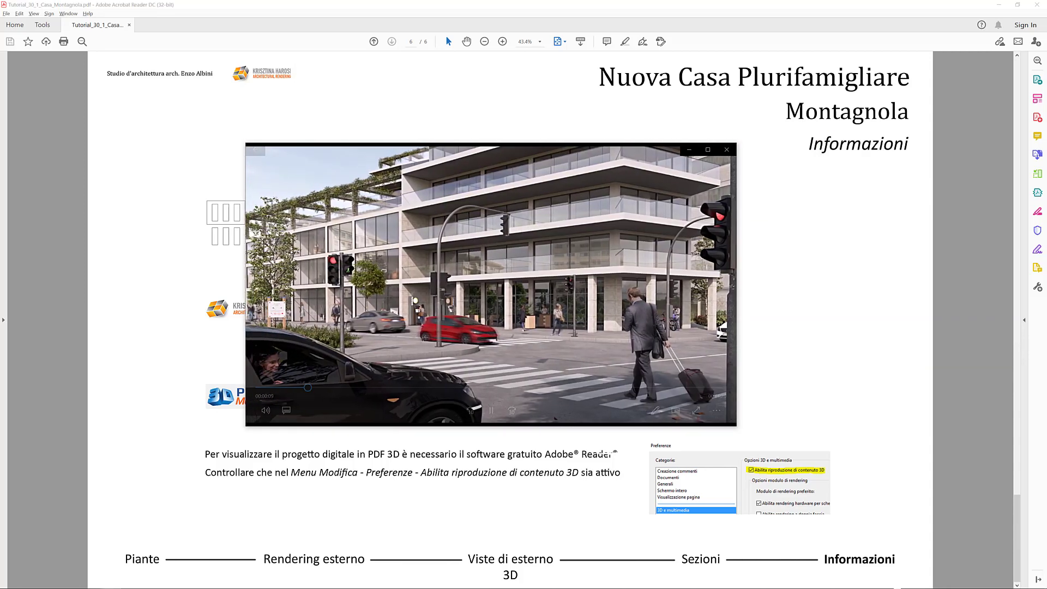
Close the video and visit the Piante, Rendering esterno, Sezioni and Viste di esterno pages.
click(728, 150)
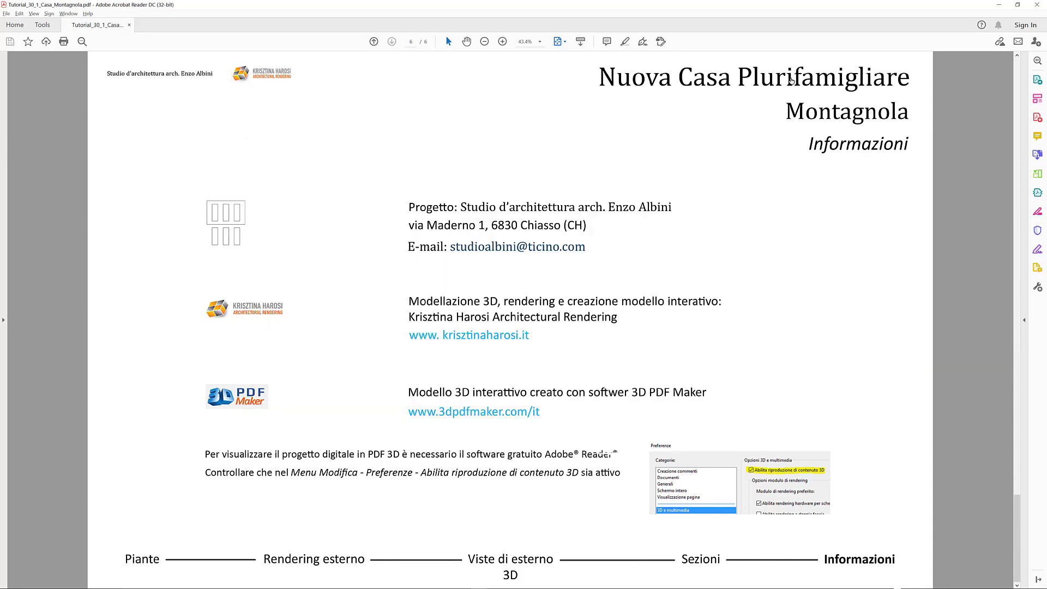
click(792, 78)
click(142, 560)
click(289, 562)
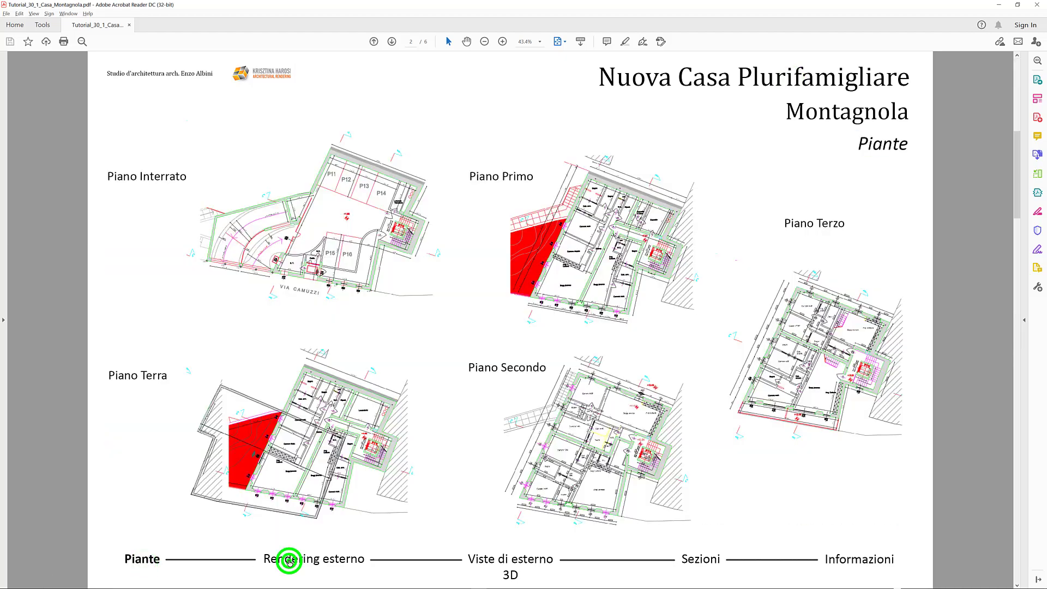
click(699, 562)
click(534, 568)
Show the house from south-east, south-west, north-west and in perspective, then reset it.
click(273, 402)
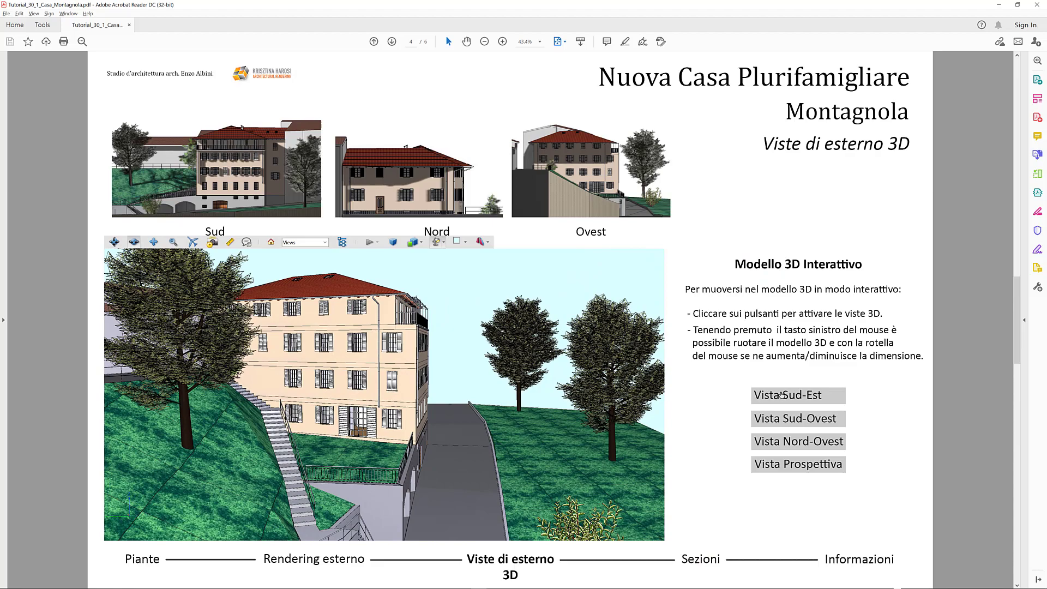
click(781, 396)
click(784, 421)
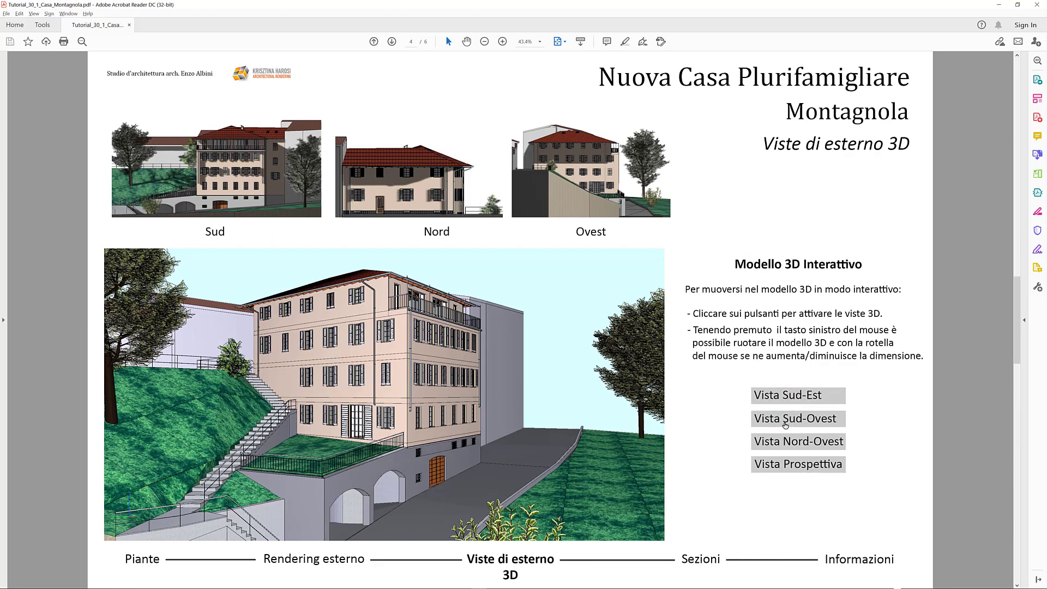
click(791, 443)
click(794, 465)
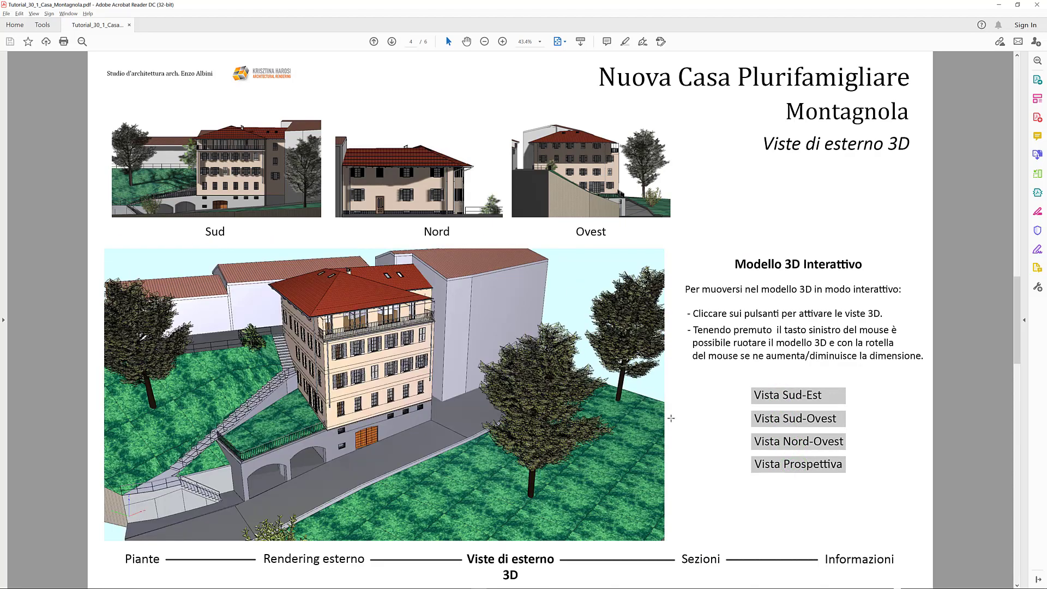
click(271, 241)
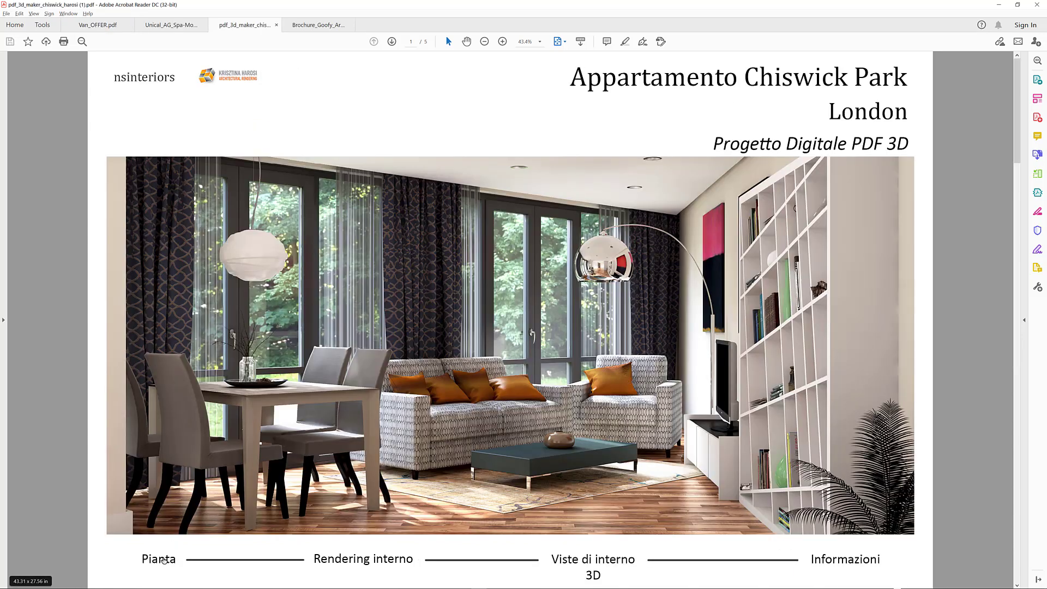
Visit the Chiswick Park interior pages and show Soggiorno-Cucina, bedroom, Camera1, Bagno and Appartamento1 views.
click(164, 561)
click(332, 561)
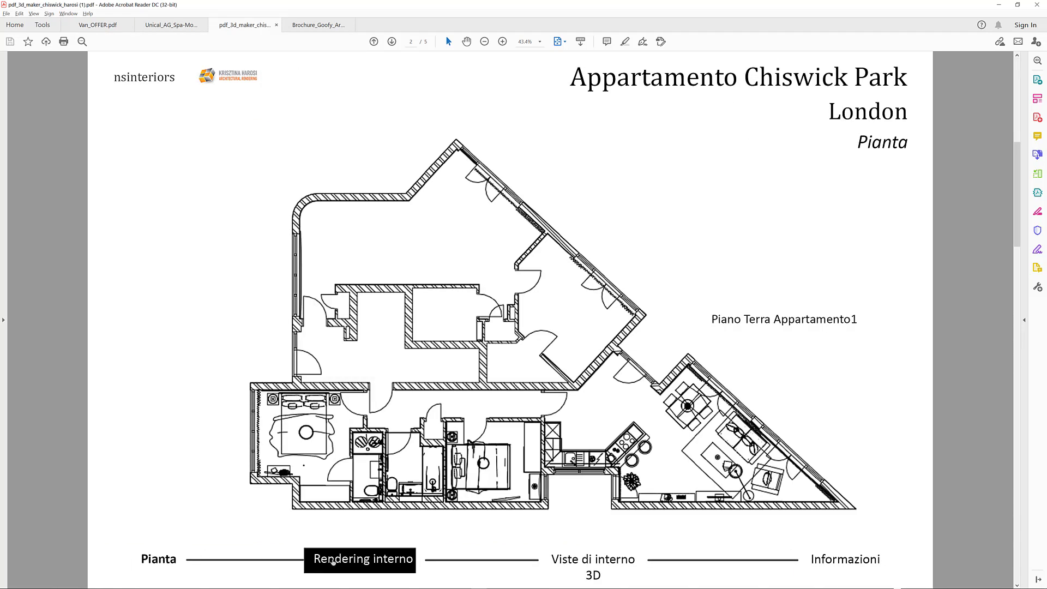
click(578, 566)
click(795, 375)
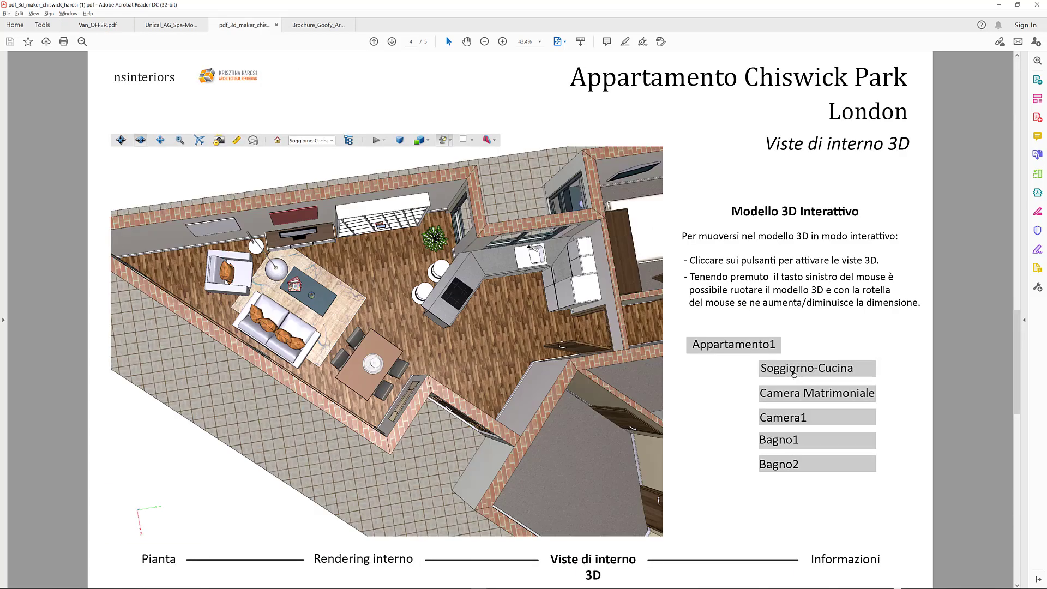
click(799, 398)
click(801, 418)
click(794, 442)
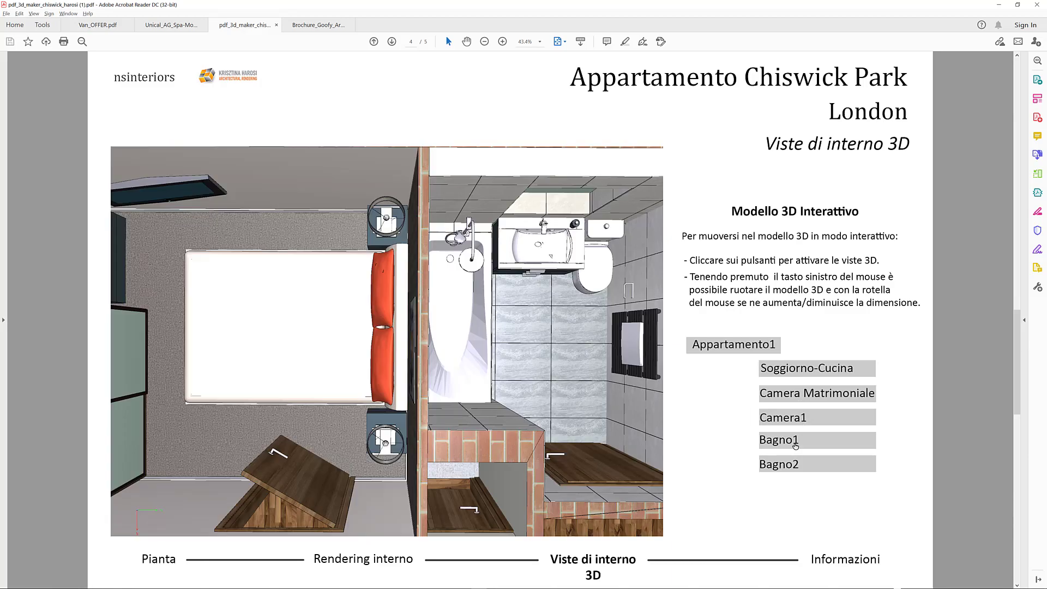
click(790, 465)
click(721, 349)
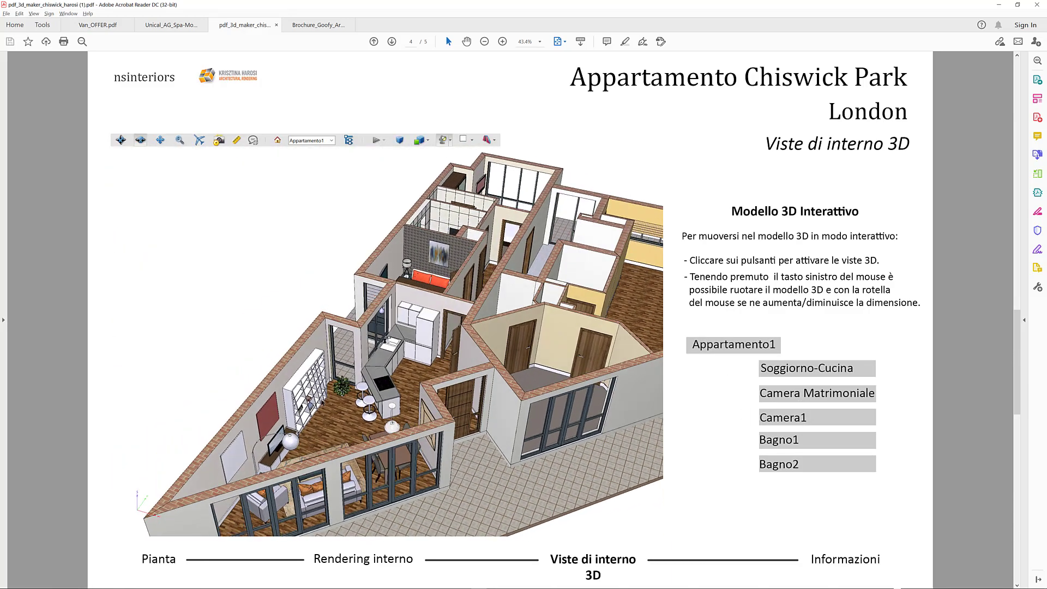
scroll(401, 379, up, 3)
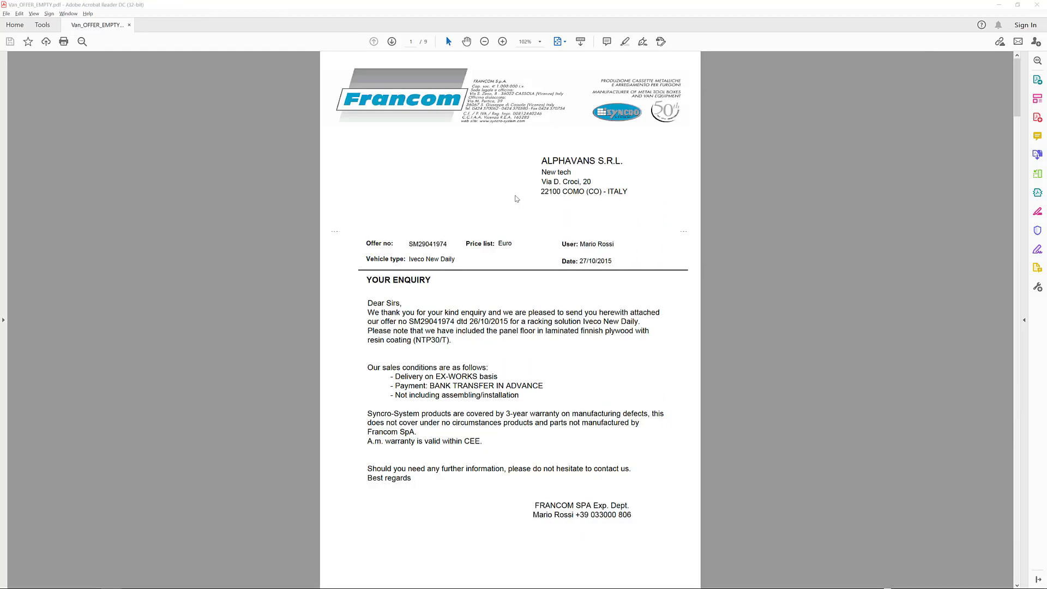
Page through the van offer PDF, including its van drawings, to the last page.
click(392, 41)
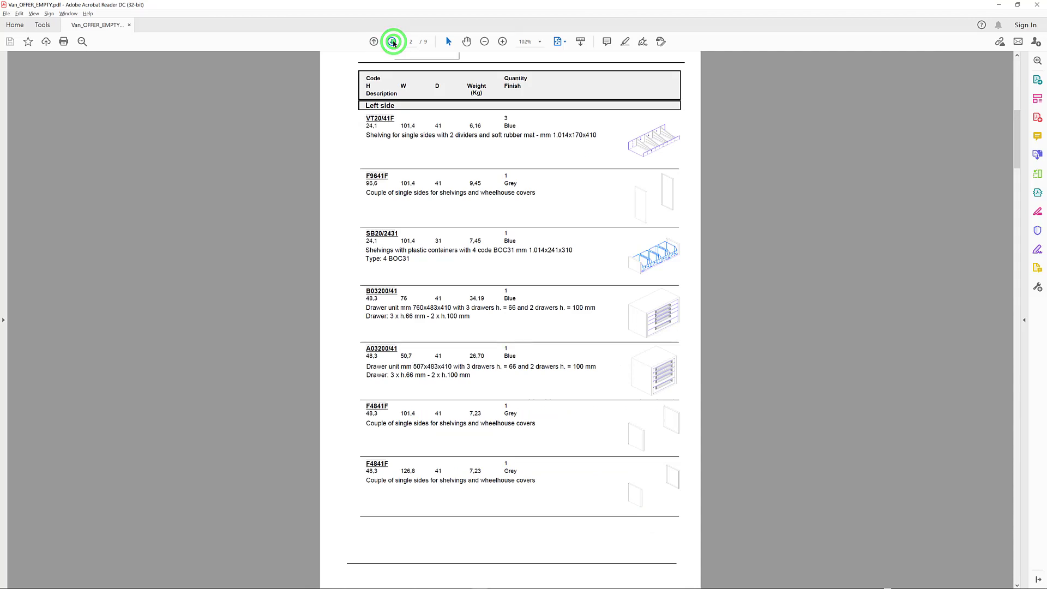
click(393, 41)
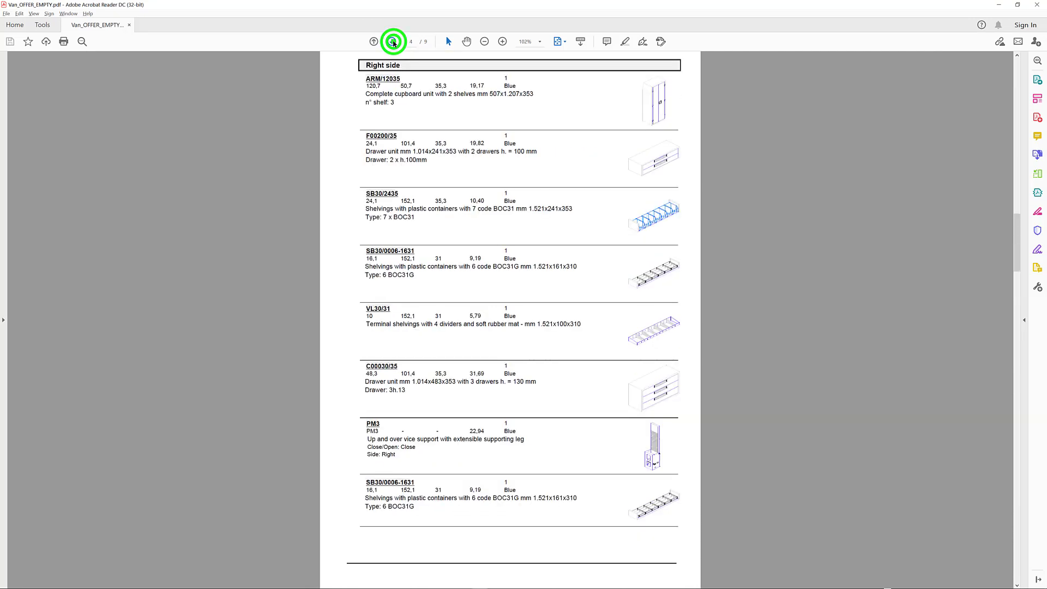
click(394, 42)
click(393, 42)
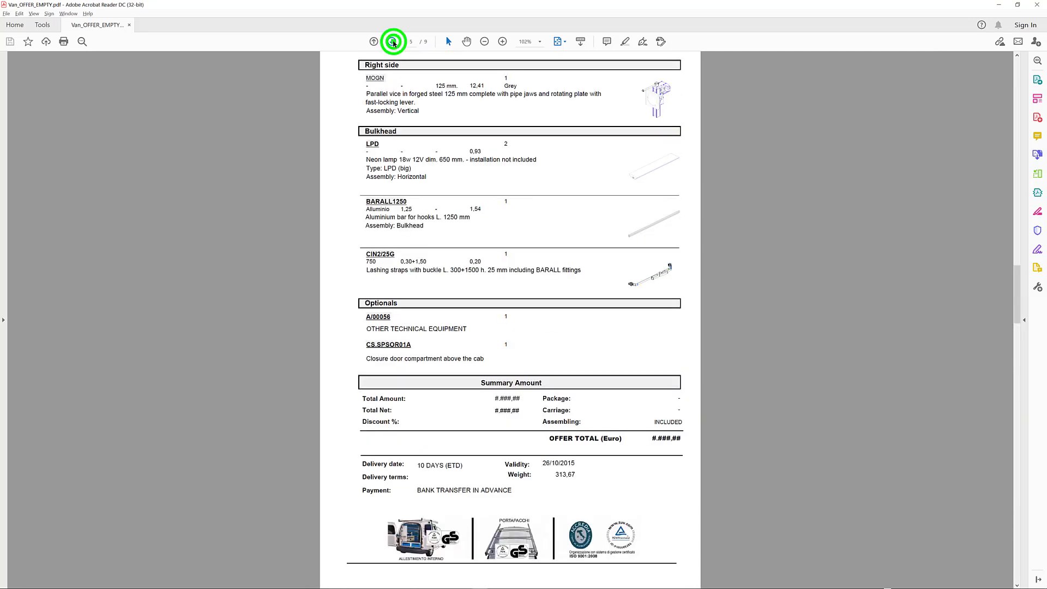
click(393, 42)
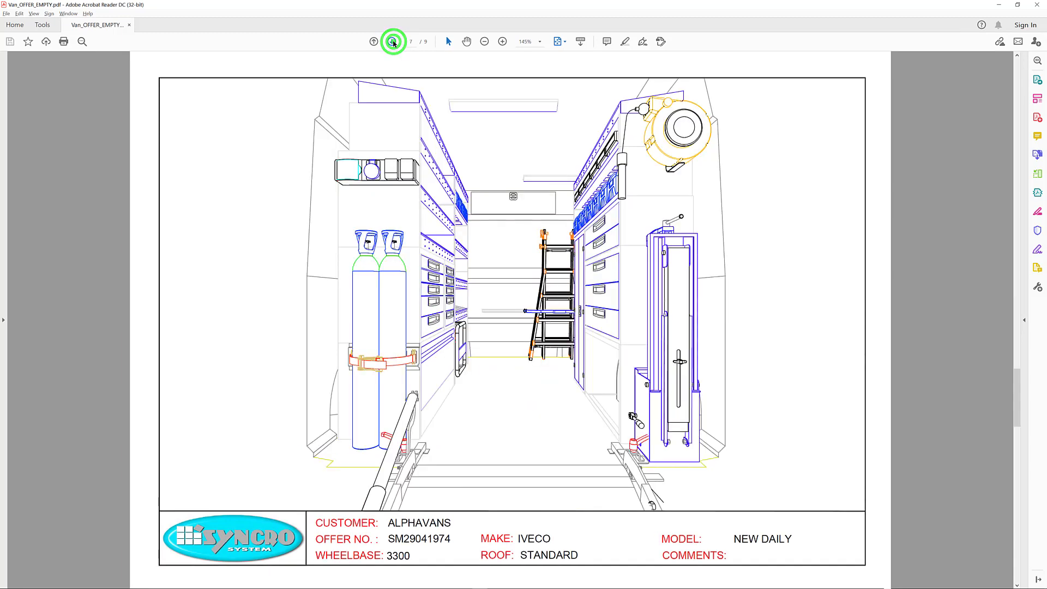
click(392, 42)
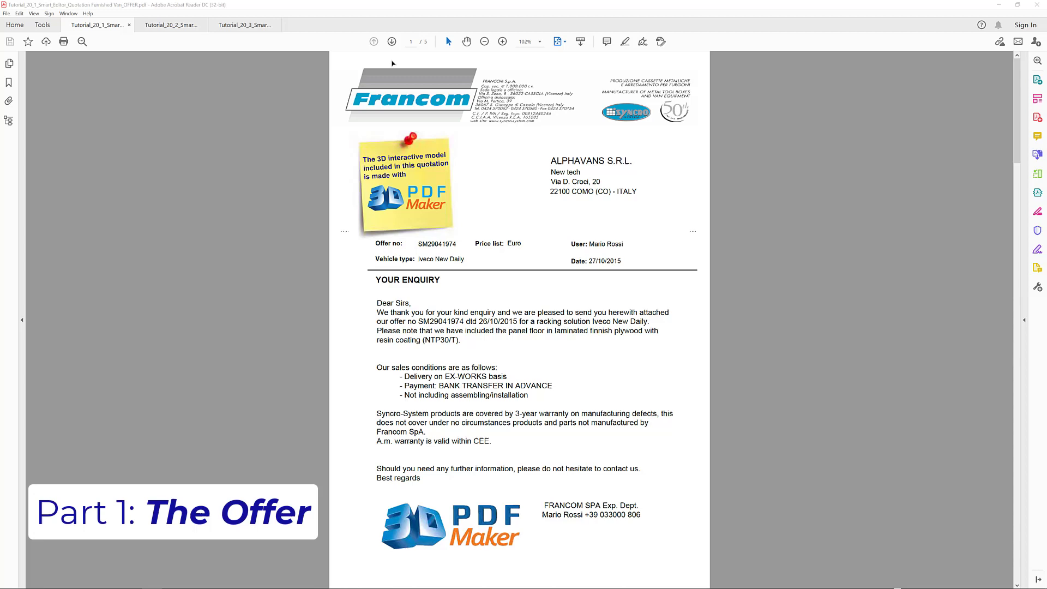
click(392, 42)
click(394, 42)
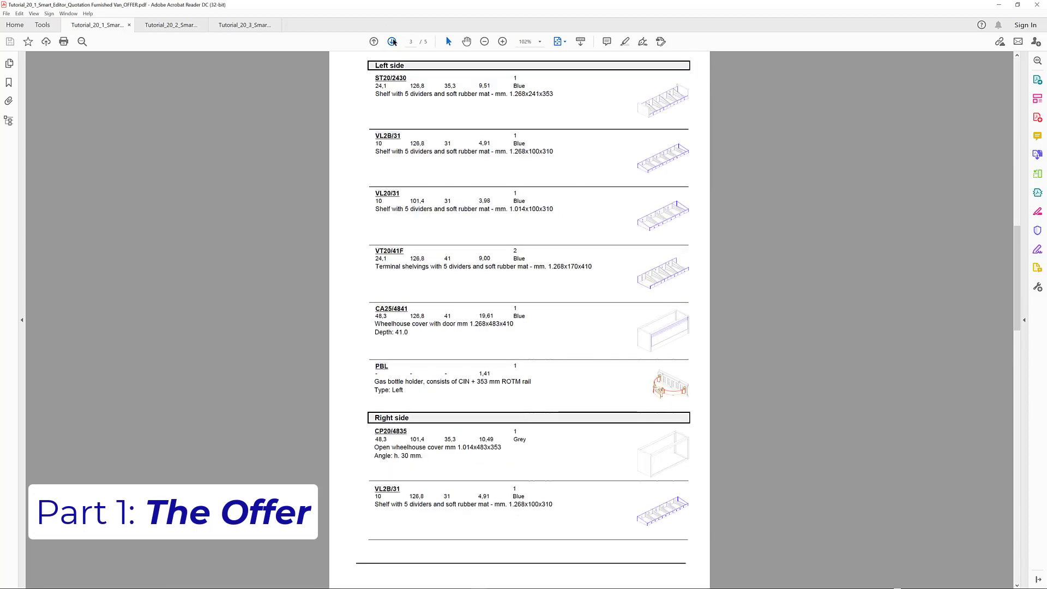
click(394, 42)
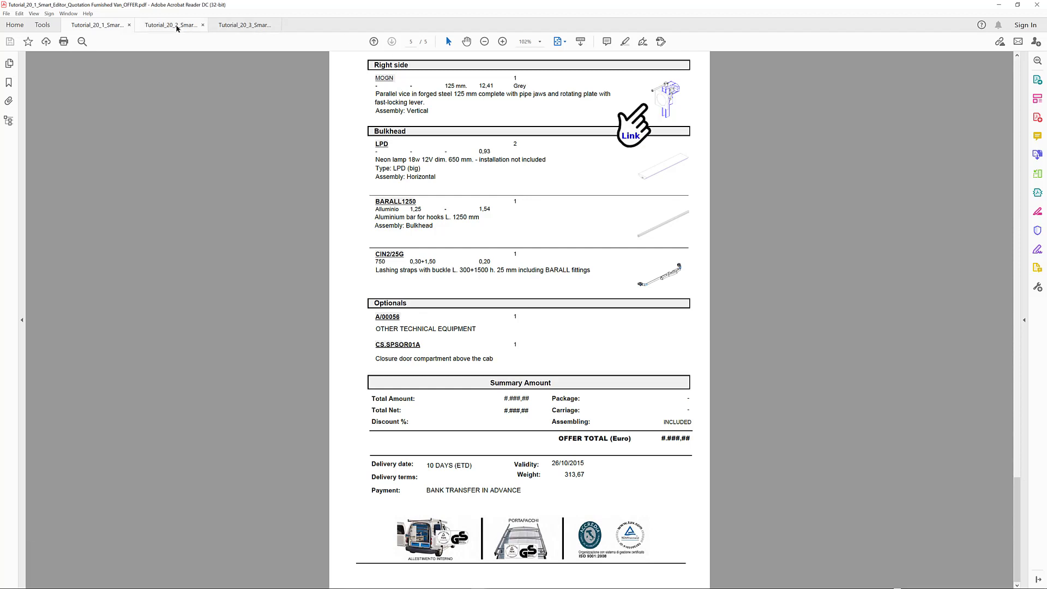
Return the van drawing PDF to page 1, then bring up the Tutorial_20_3 3D page.
click(176, 28)
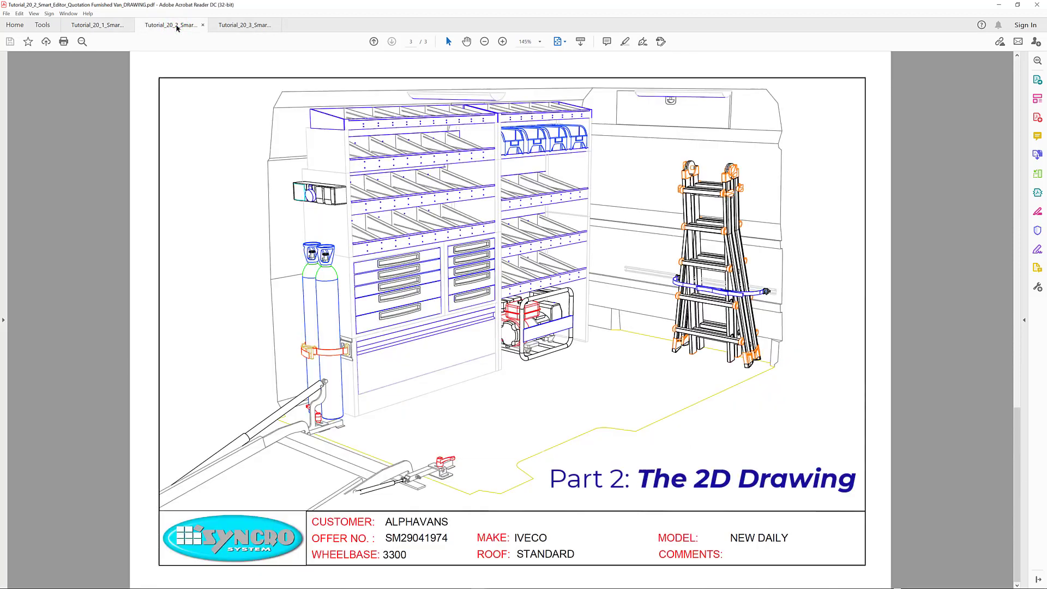
click(374, 42)
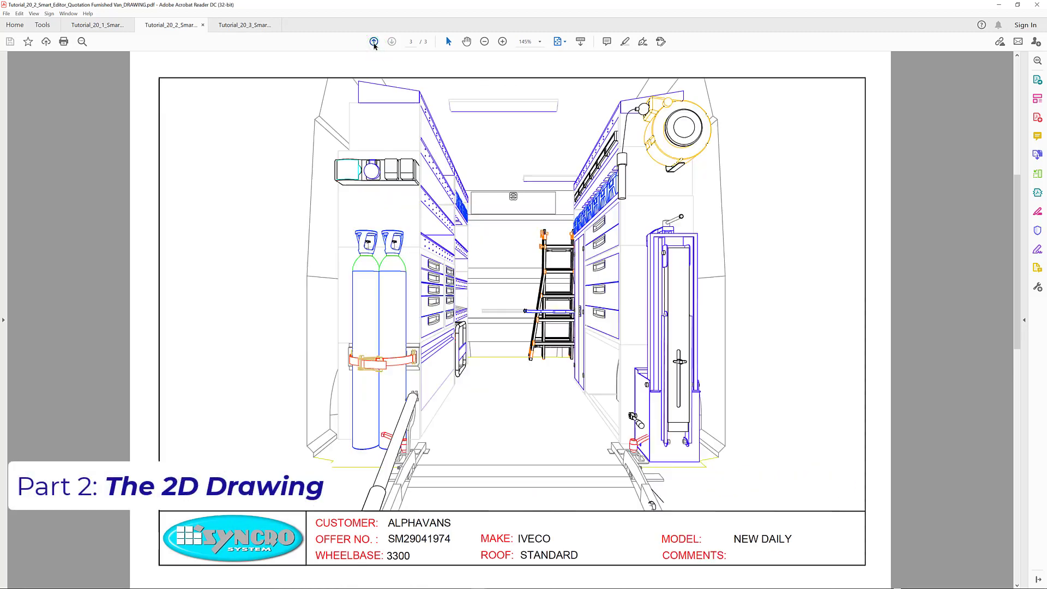
click(374, 42)
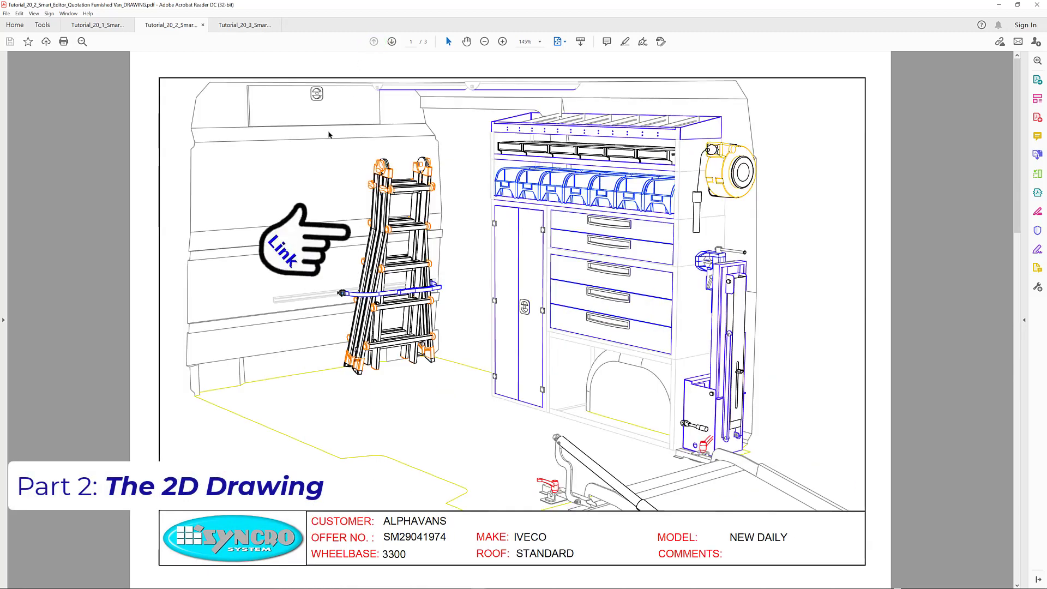
click(253, 24)
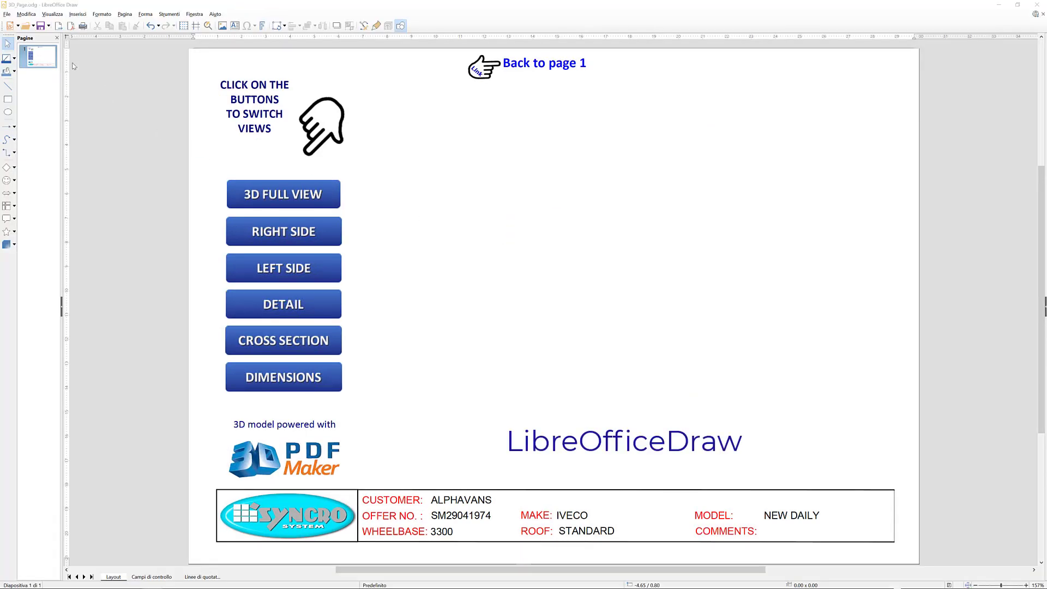
Export the Draw 3D page layout as a PDF into the Z_Tutorial folder.
click(7, 14)
click(124, 169)
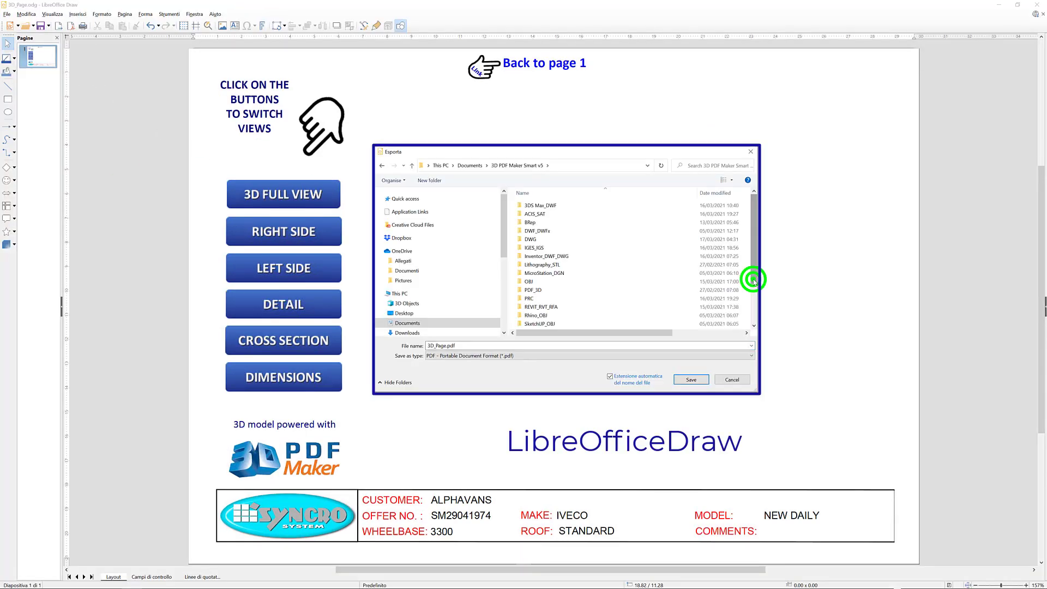
click(586, 347)
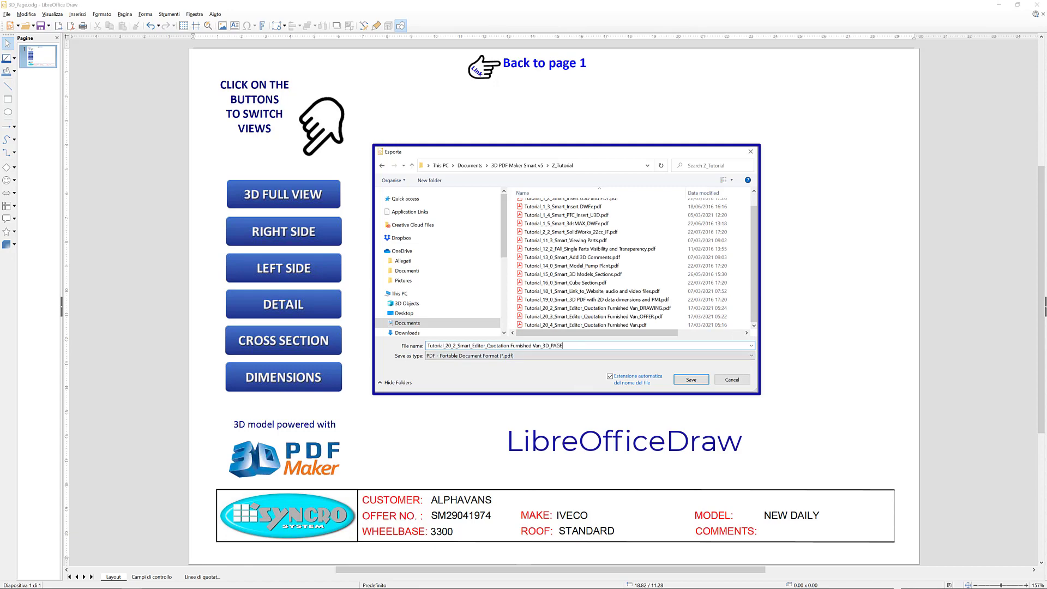
click(692, 382)
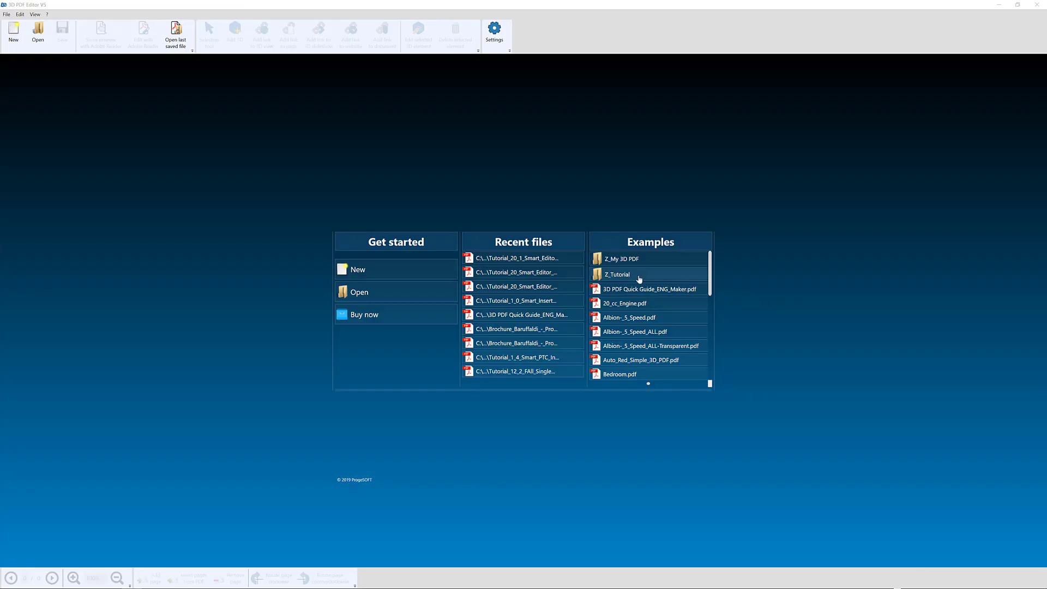
Open the Z_Tutorial examples folder to list the Tutorial 20 files.
click(639, 277)
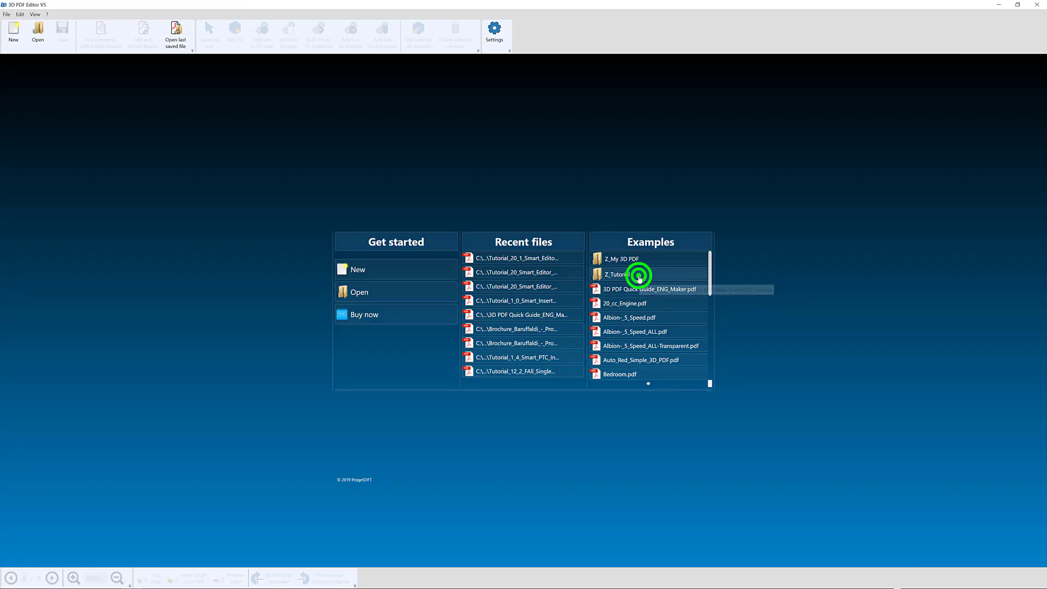
click(710, 283)
scroll(710, 283, down, 2)
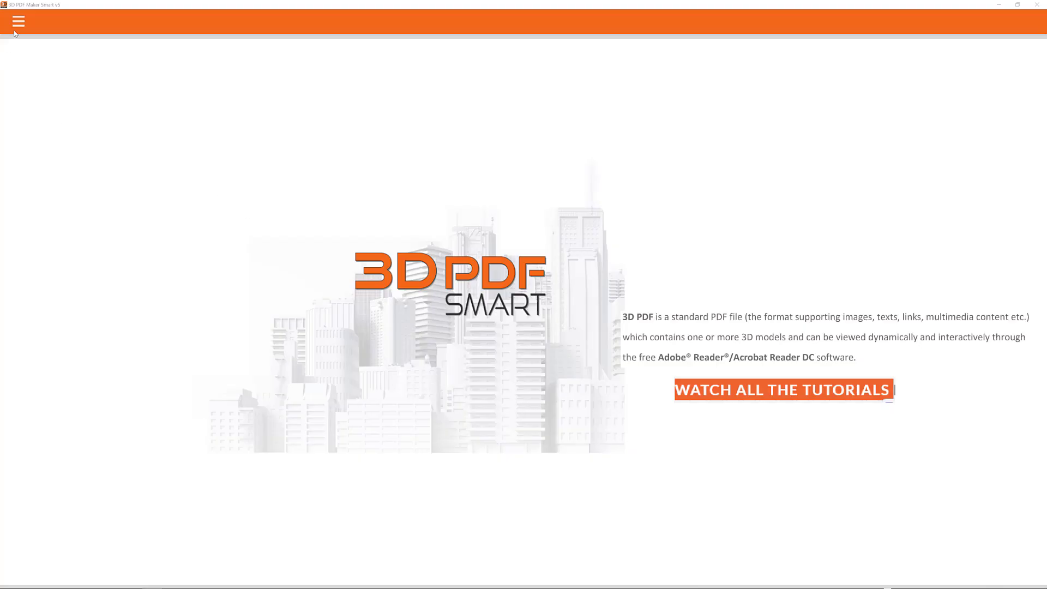
Open DWG/Van equipment system.dwg in 3D PDF Maker Smart.
click(16, 24)
click(39, 43)
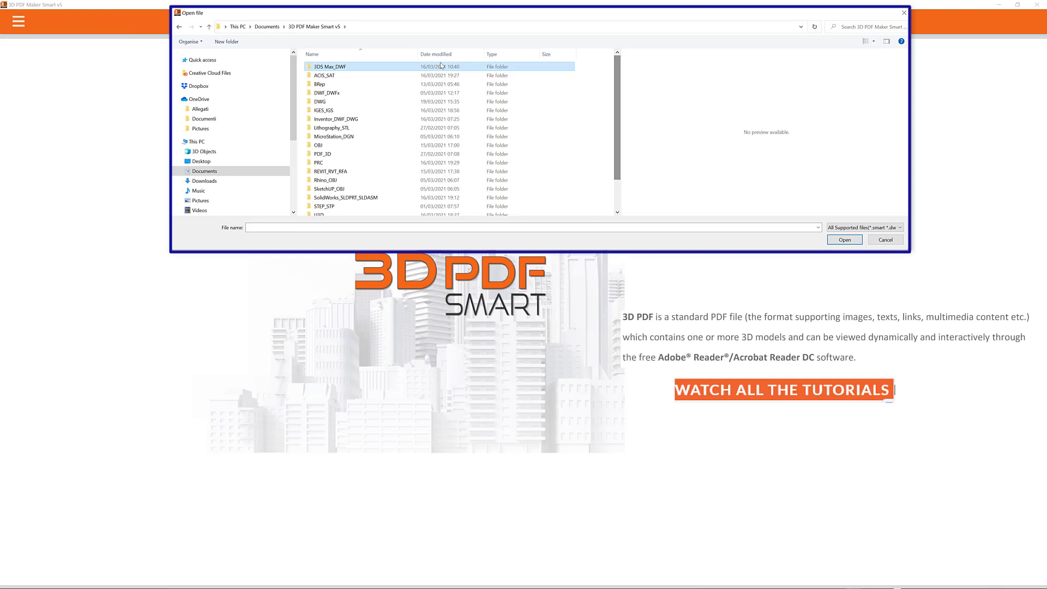
double_click(319, 102)
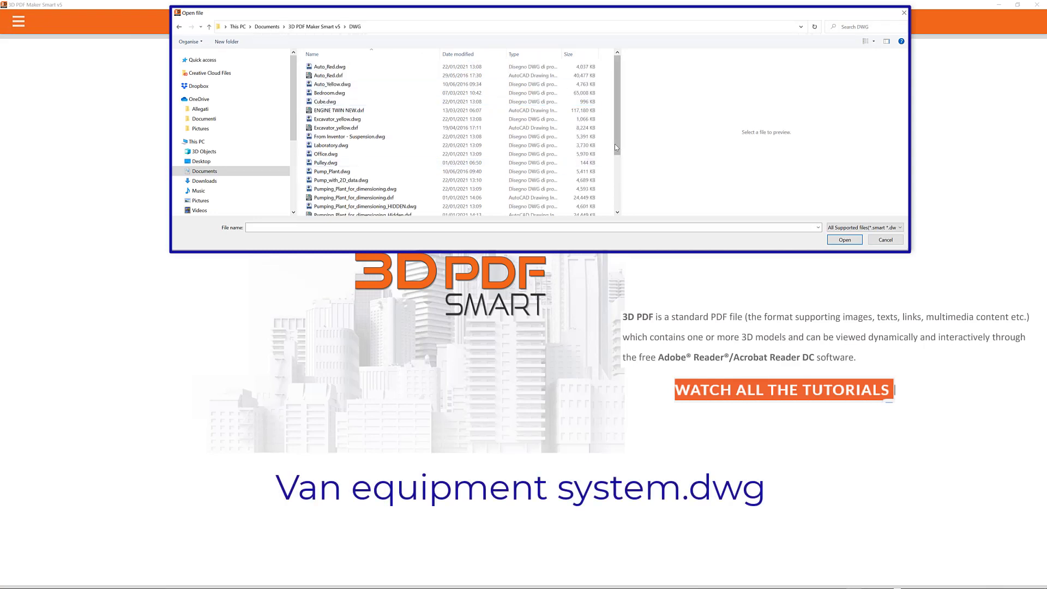
drag(615, 144, 615, 213)
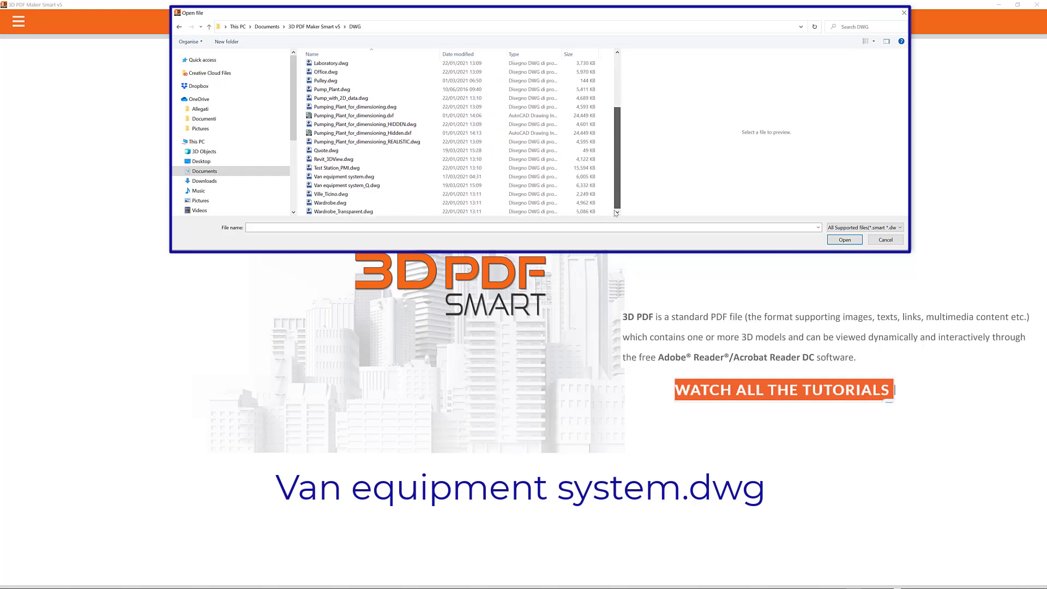
click(359, 178)
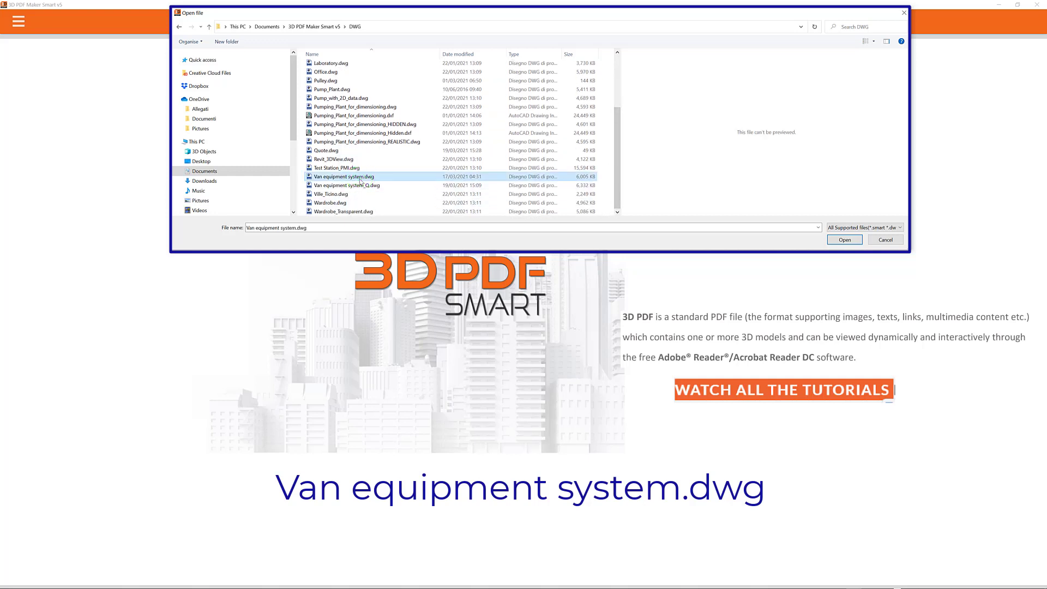
click(842, 239)
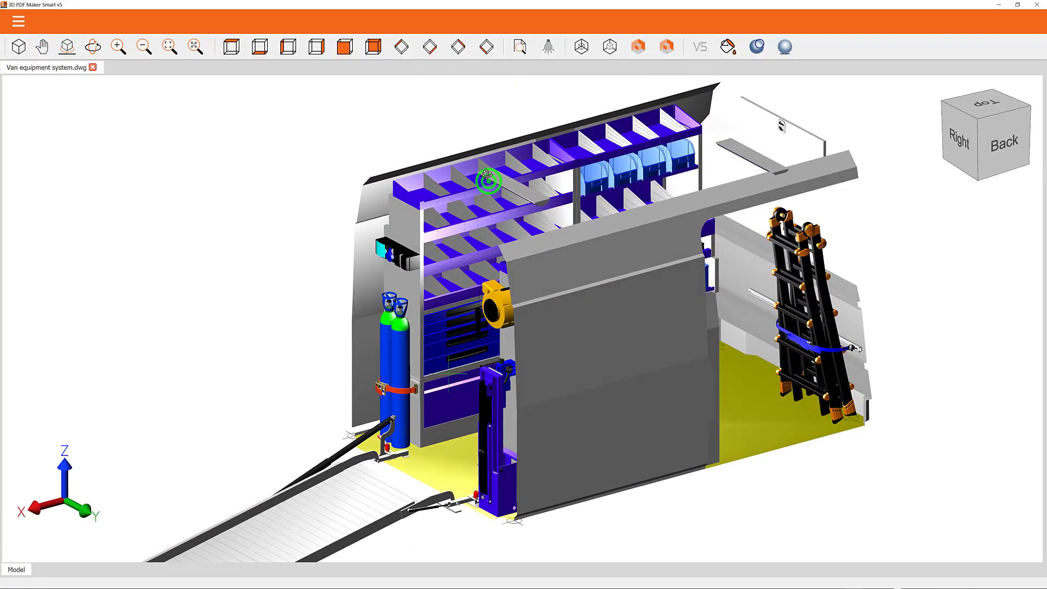
Save the van model as a .smart project in Z_3D_PDF_Smart_Project and confirm.
click(18, 22)
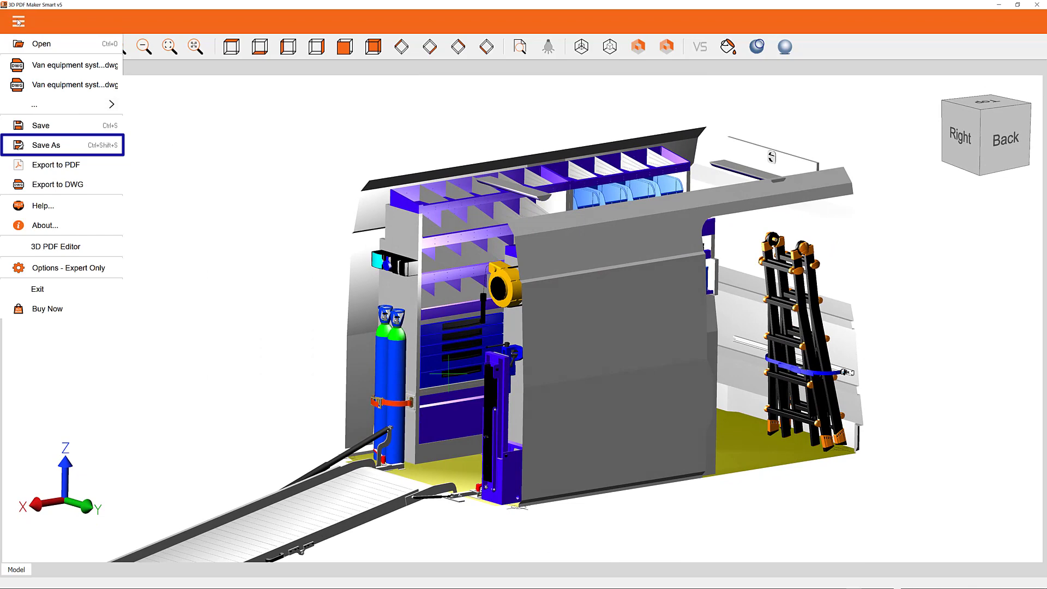
click(46, 142)
drag(907, 89, 869, 151)
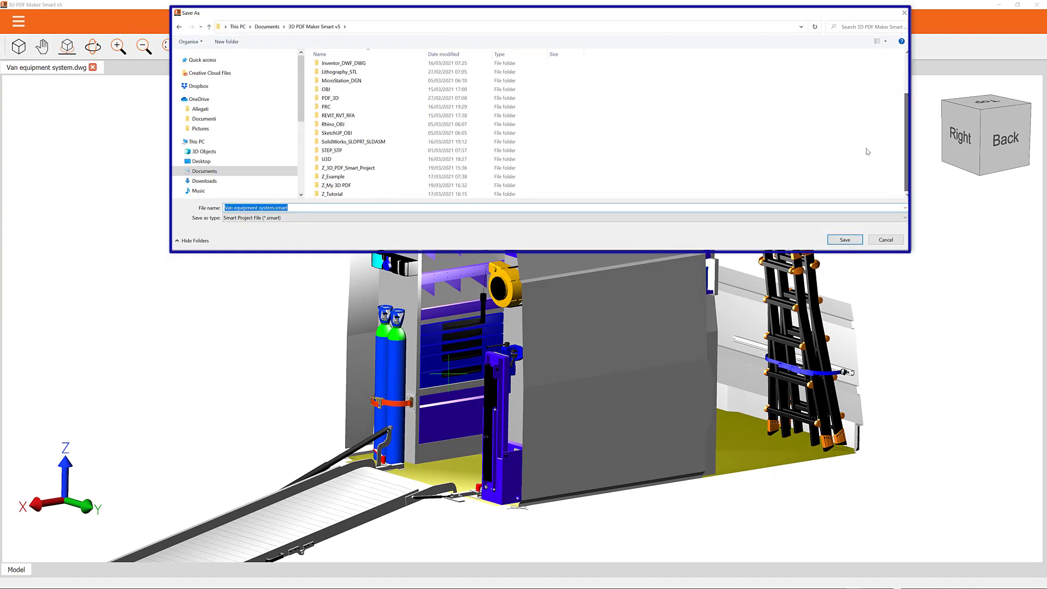
double_click(356, 167)
click(846, 240)
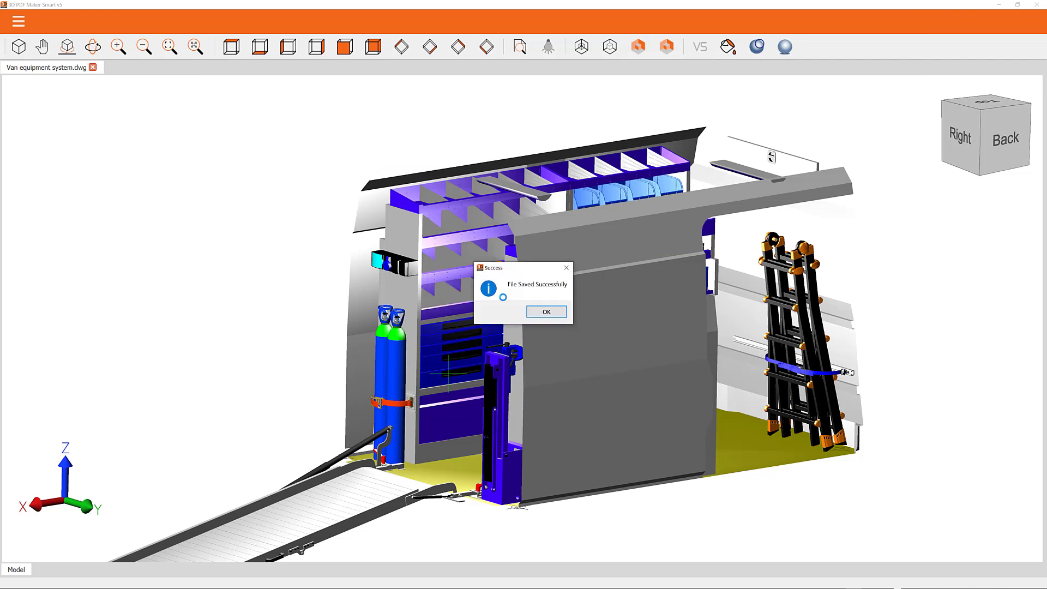
click(547, 310)
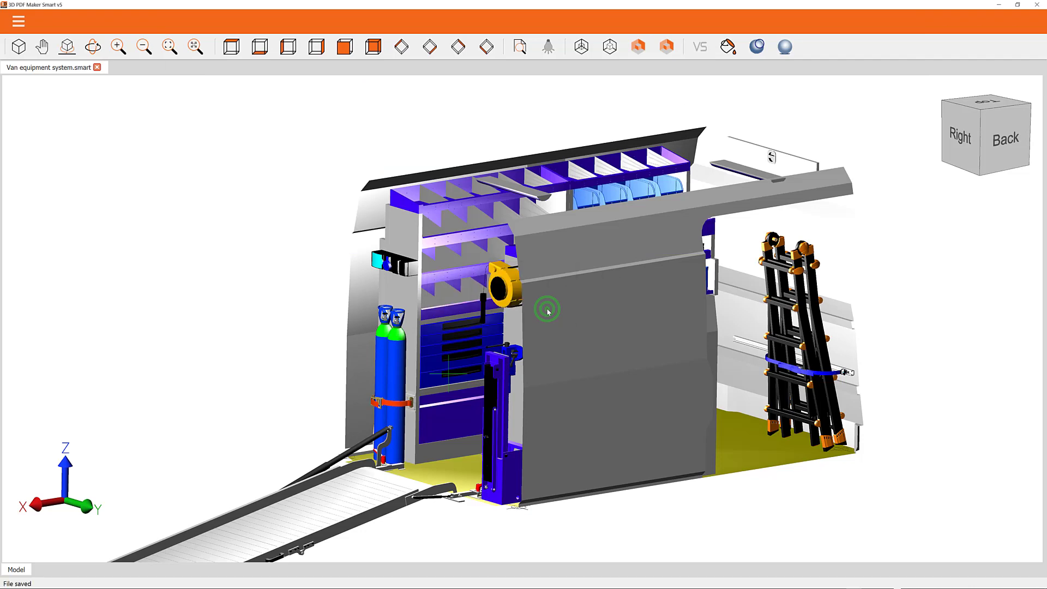
Launch 3D PDF Editor and open the Tutorial_20_3 3D_PAGE PDF from Z_Tutorial.
click(18, 23)
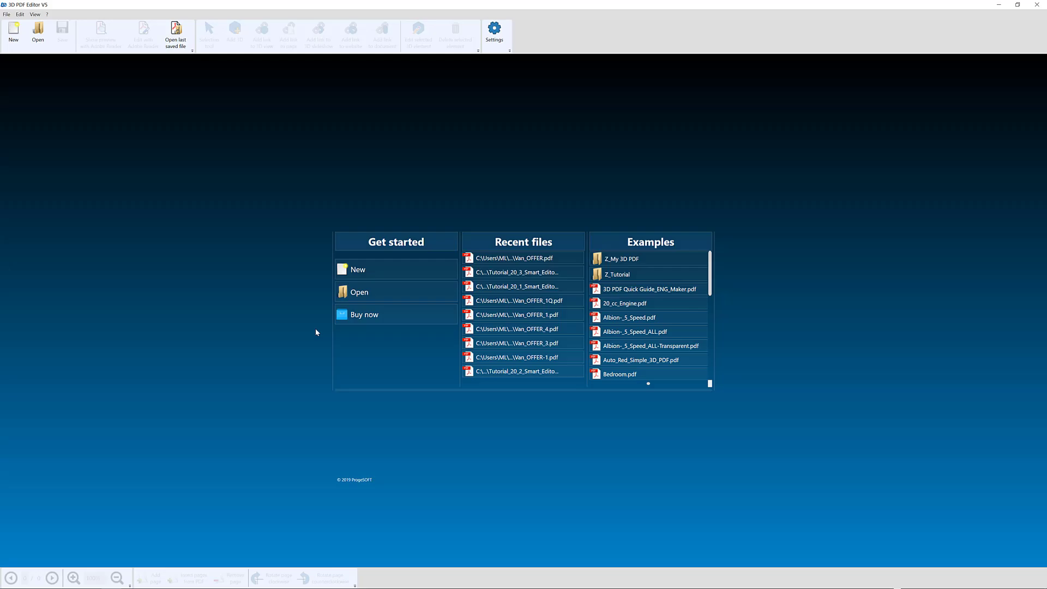
double_click(613, 277)
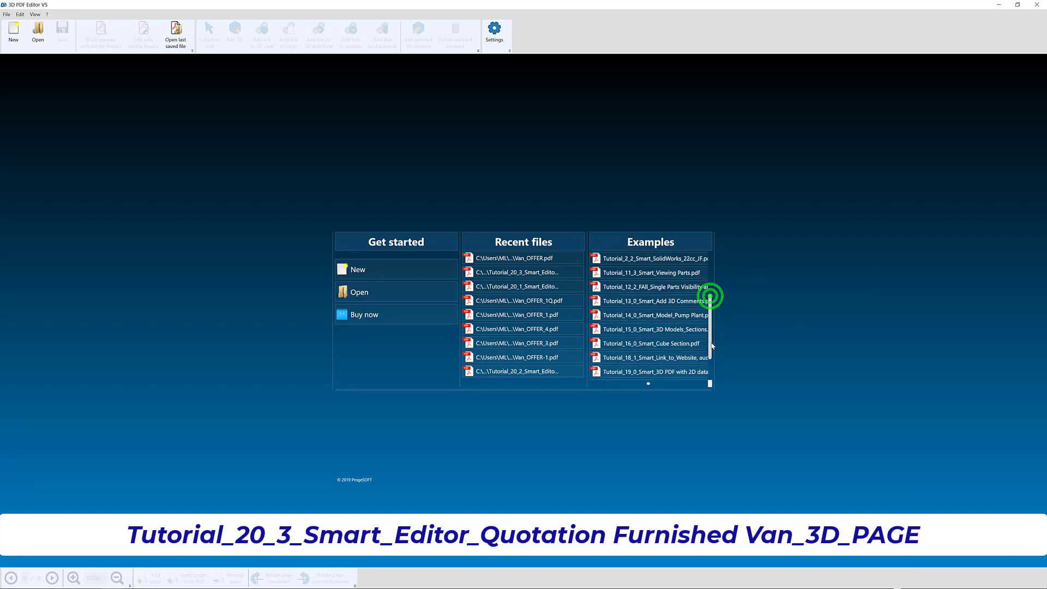
drag(708, 296, 709, 360)
double_click(606, 372)
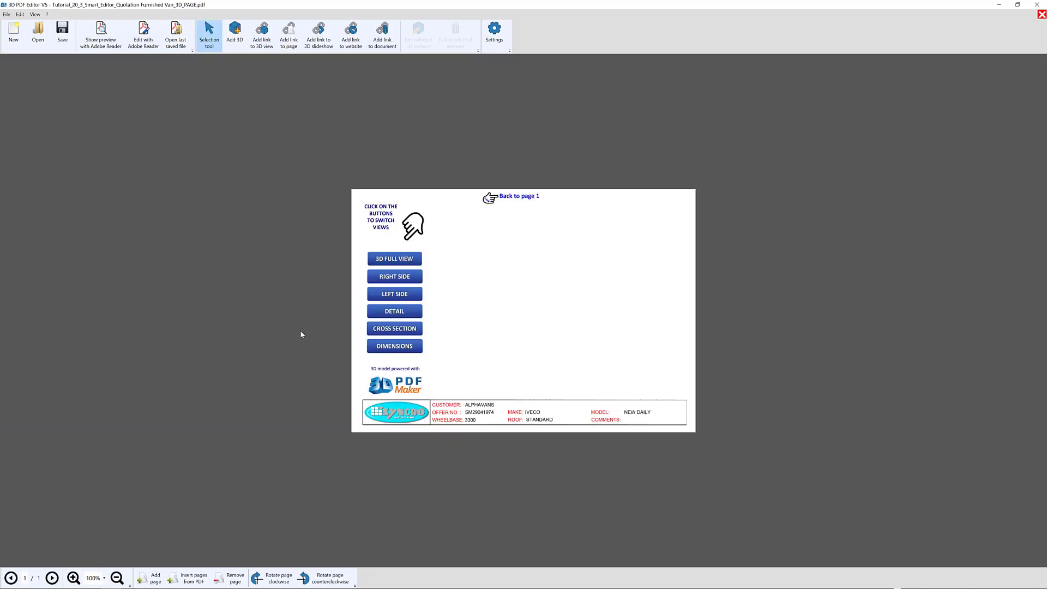
ctrl+scroll(301, 330, up, 1)
ctrl+scroll(300, 330, up, 1)
ctrl+scroll(301, 330, up, 1)
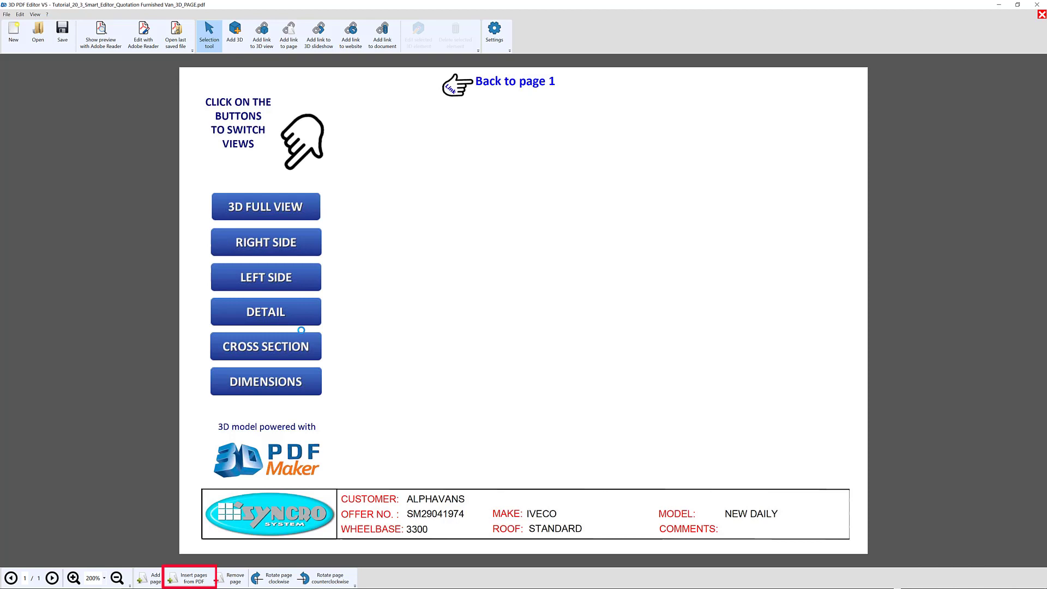
Insert the van DRAWING PDF's pages before the 3D page.
click(190, 578)
click(626, 244)
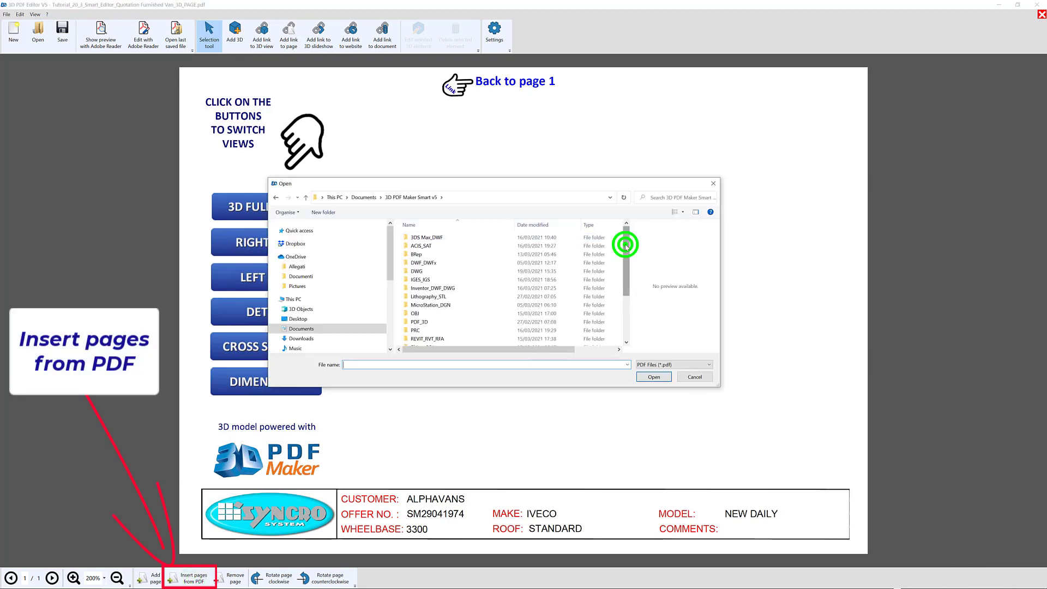
drag(626, 245, 626, 288)
double_click(417, 343)
double_click(483, 335)
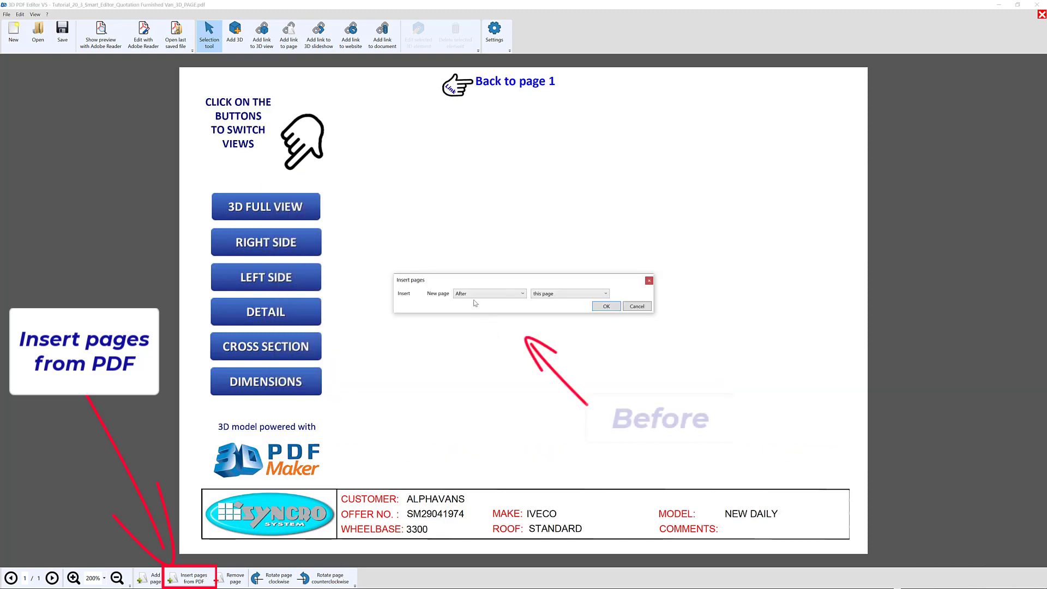
click(490, 293)
click(468, 320)
click(602, 307)
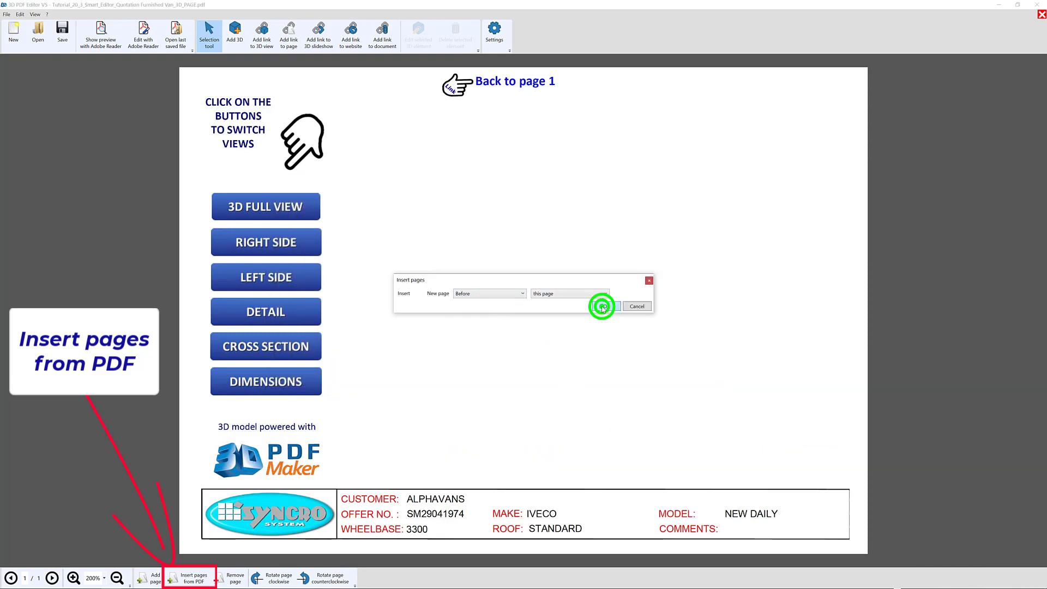
Insert the van OFFER PDF's pages before the current page, then zoom out and page through.
click(193, 578)
scroll(505, 342, down, 1)
double_click(503, 324)
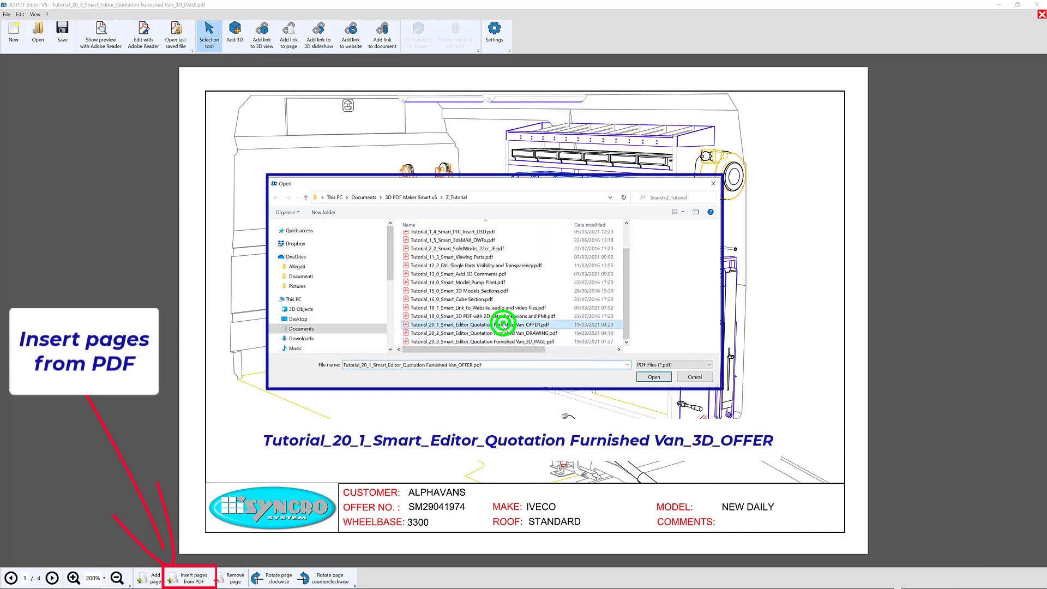
click(468, 293)
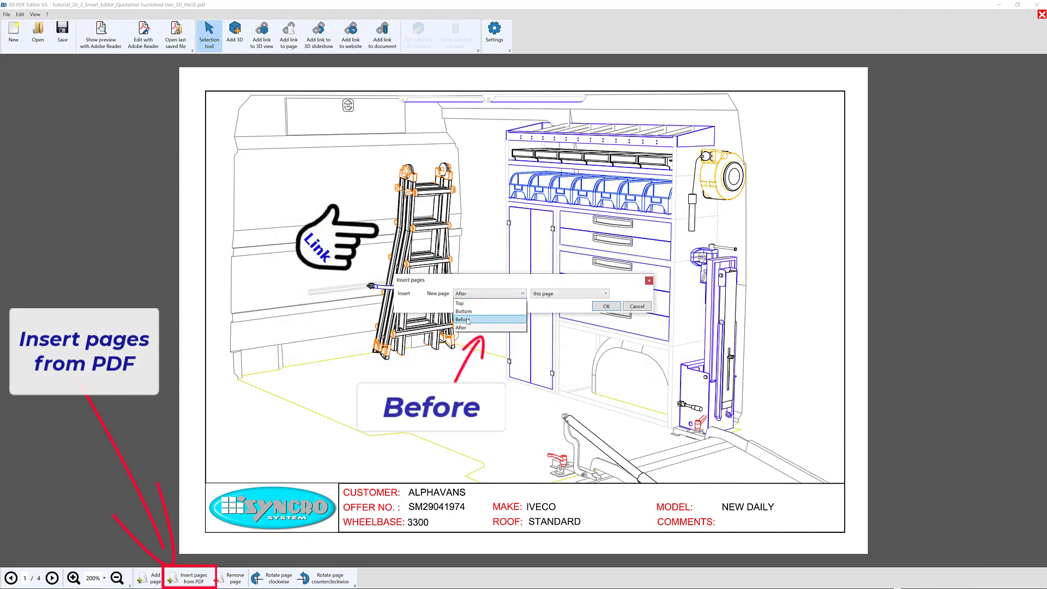
click(462, 319)
click(606, 307)
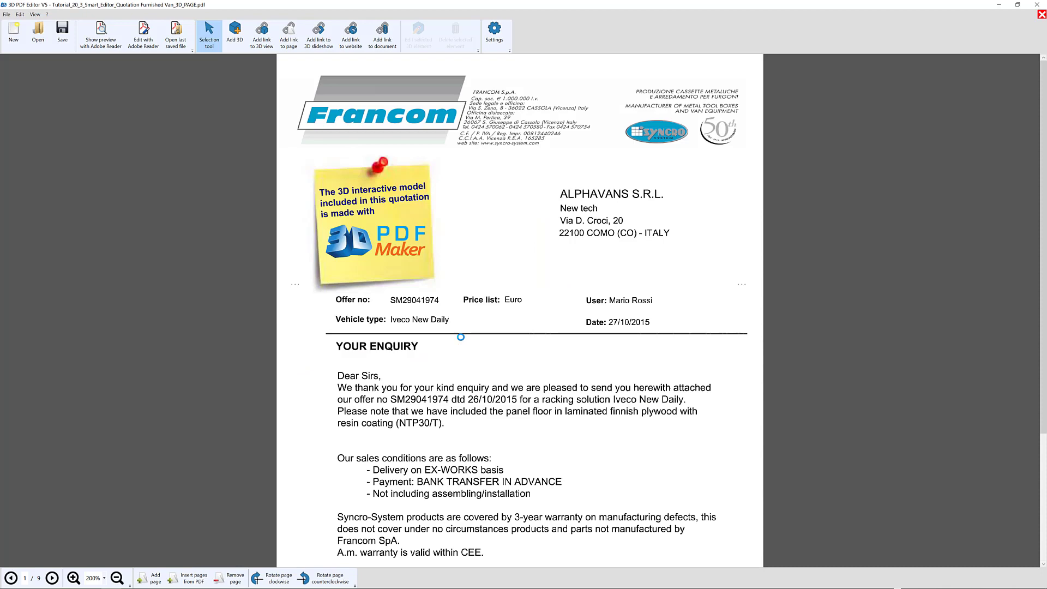
click(116, 578)
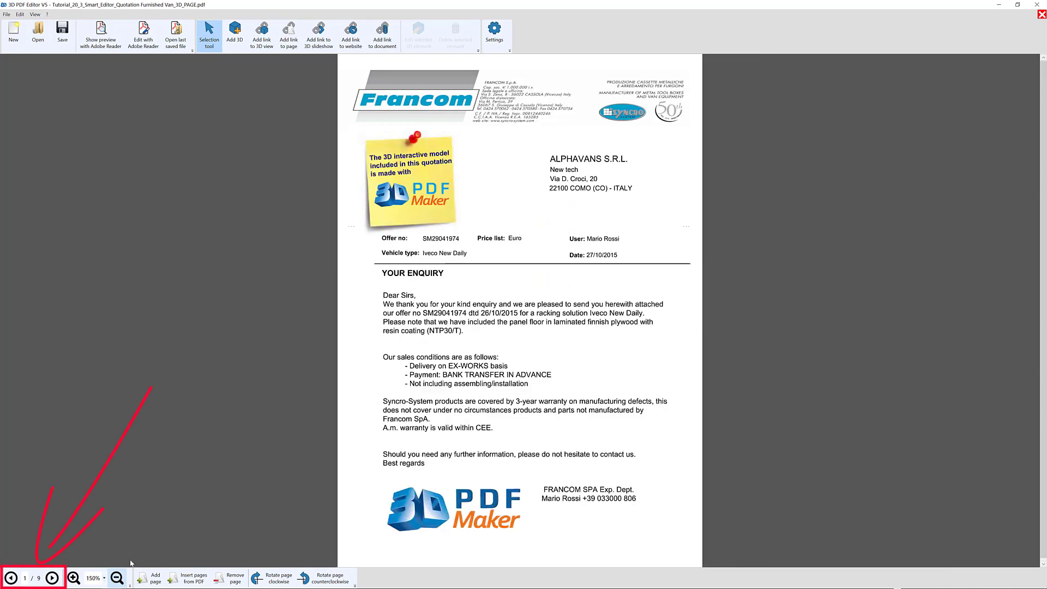
click(53, 578)
click(53, 579)
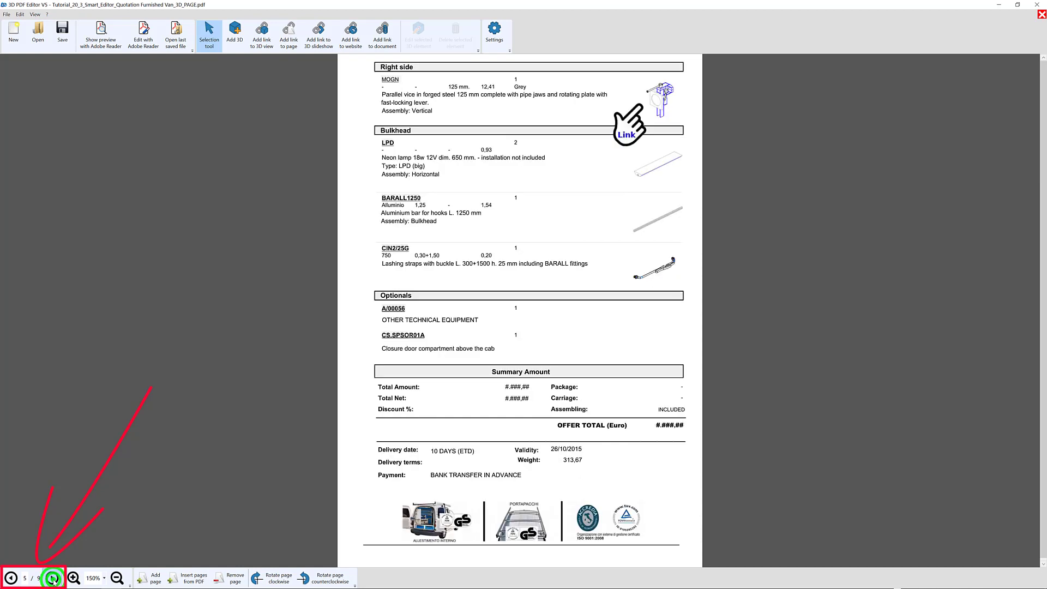
On page 9, draw the 3D model area beside the view buttons.
click(52, 578)
click(53, 579)
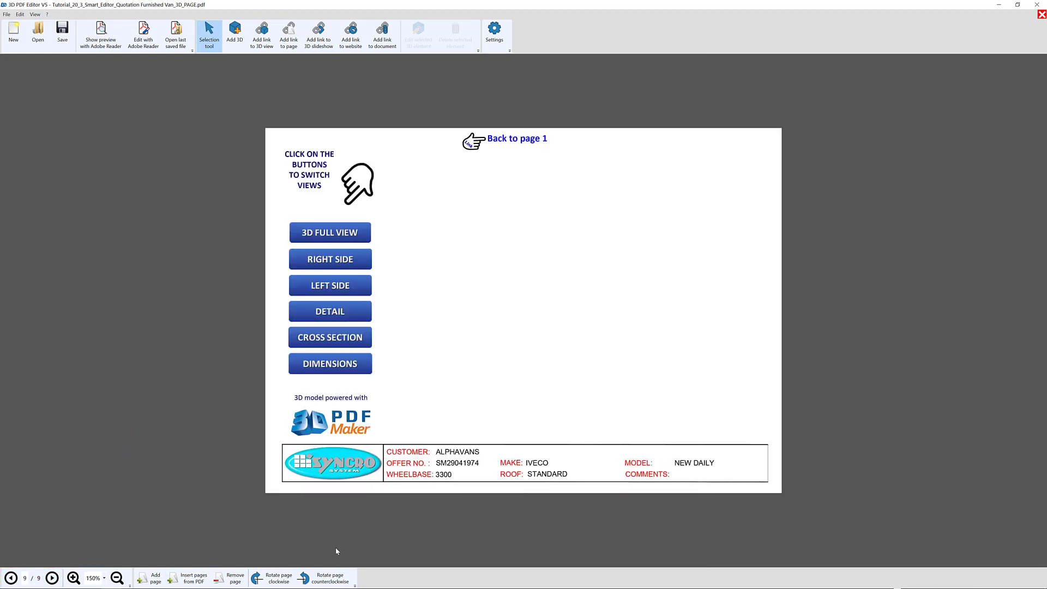
click(74, 578)
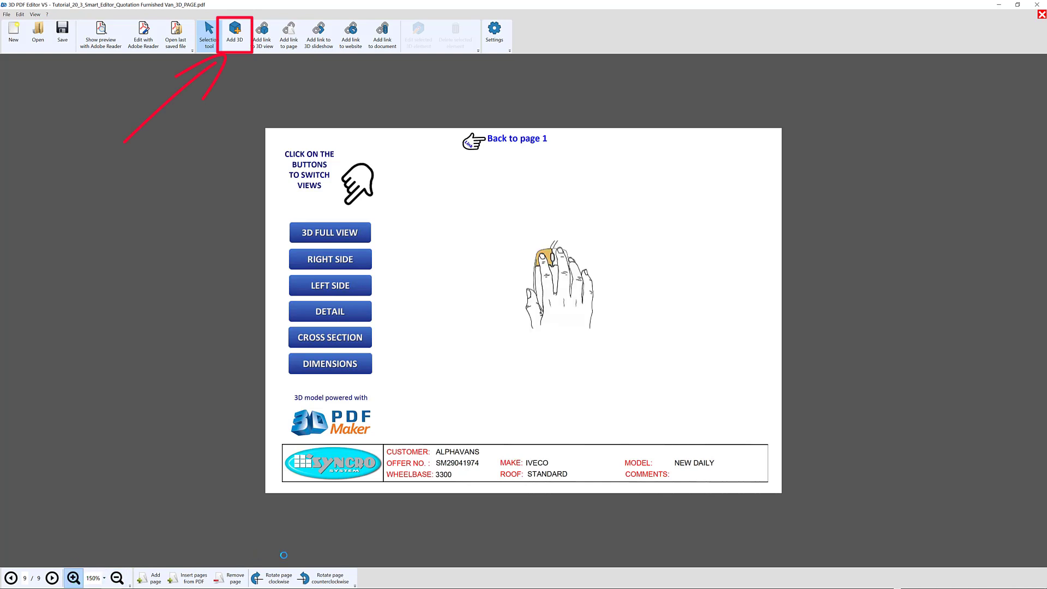
click(235, 33)
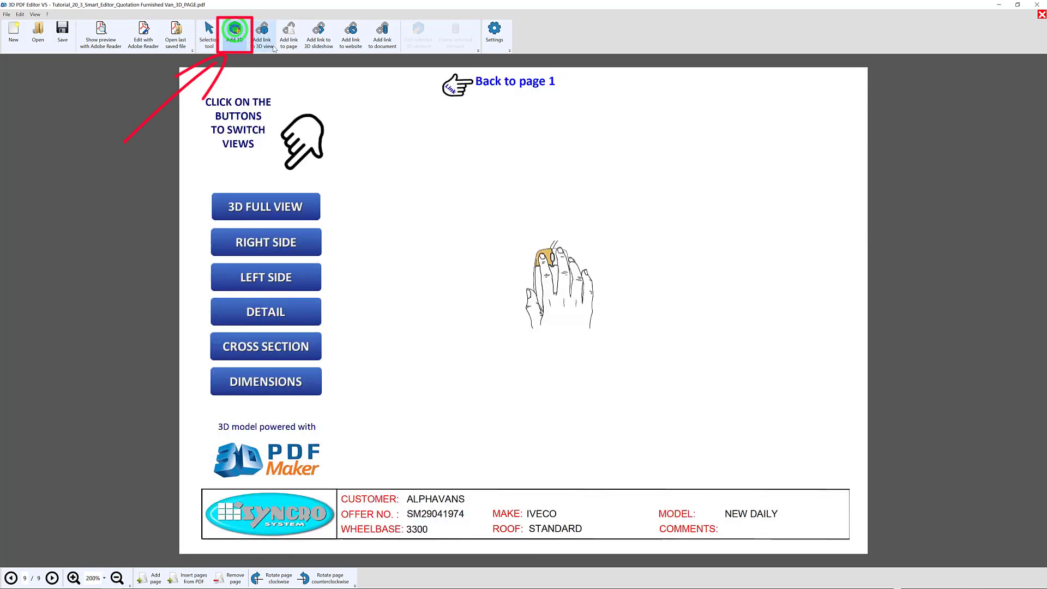
mouse_move(334, 116)
mouse_down()
mouse_move(716, 480)
mouse_move(853, 481)
mouse_up()
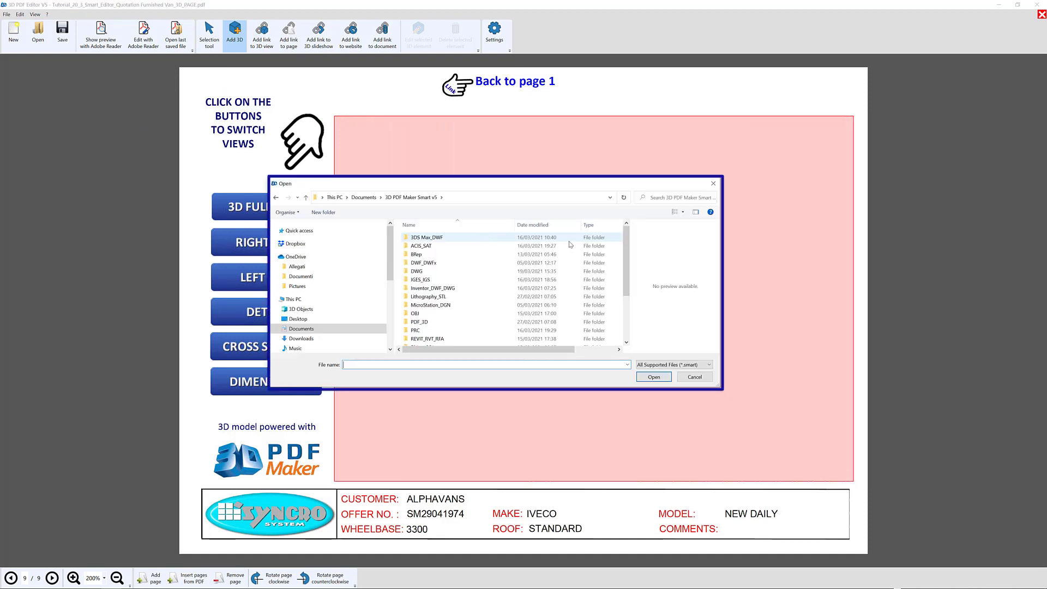
drag(624, 262, 627, 310)
Load Van equipment system.smart from Z_3D_PDF_Smart_Project into that area.
click(439, 317)
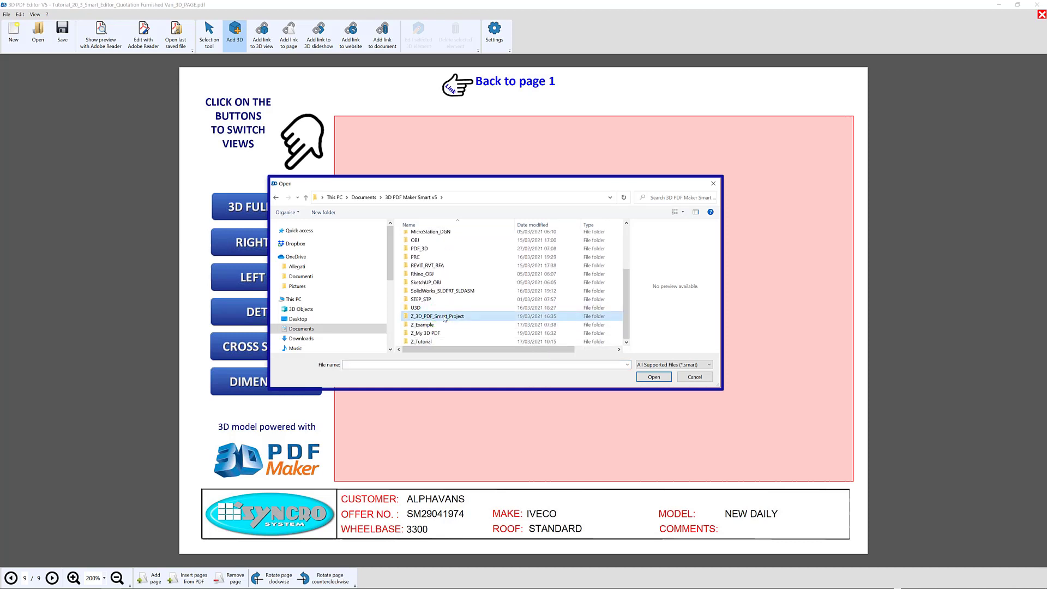
double_click(443, 317)
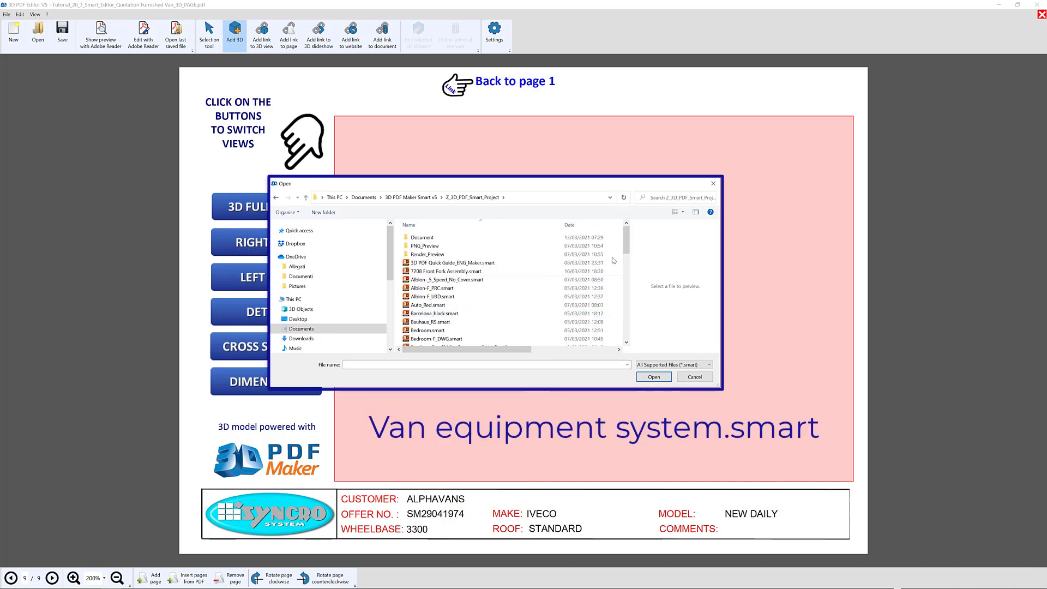
drag(627, 242, 628, 341)
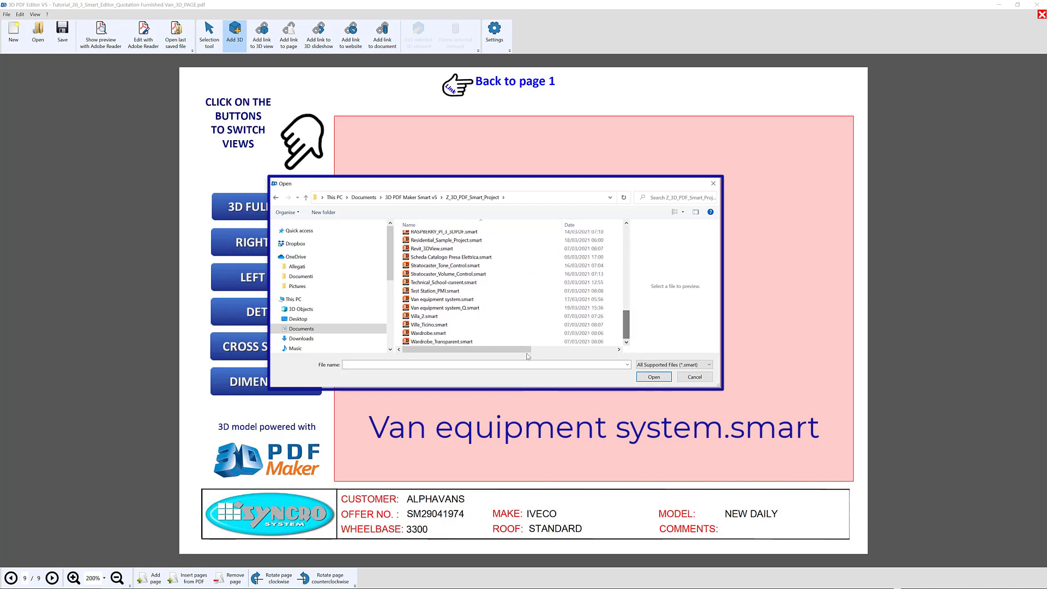
click(455, 300)
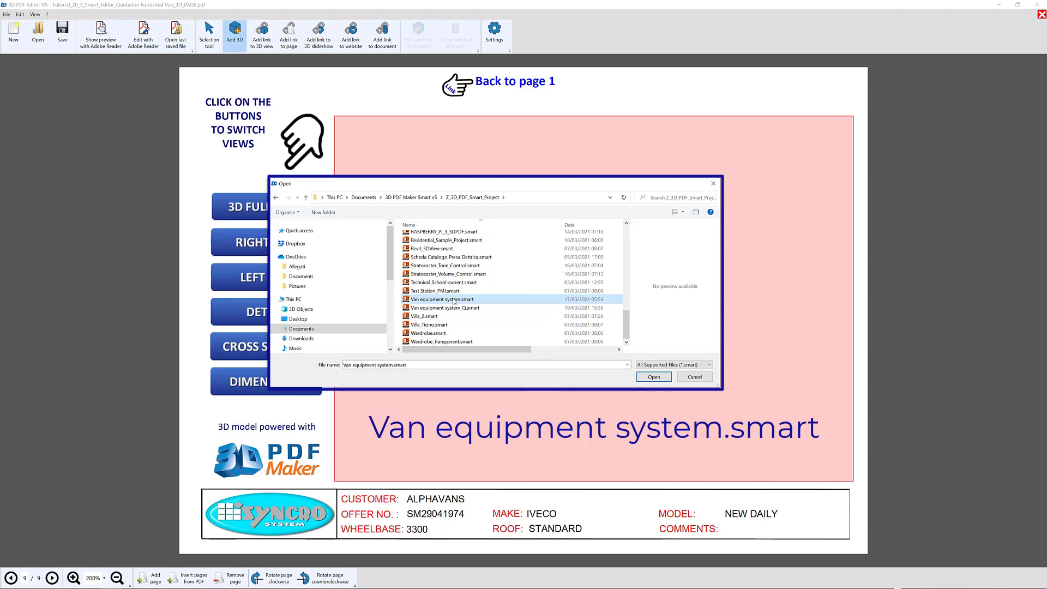
click(649, 377)
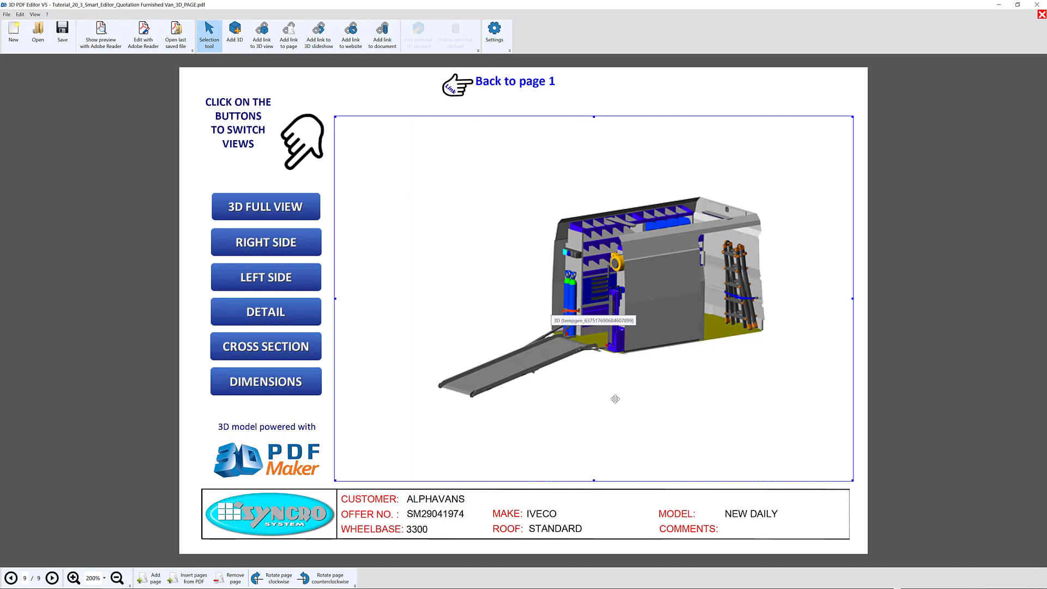
Delete the Front, Back and Top preset views from the van model's 3D Views list.
double_click(402, 274)
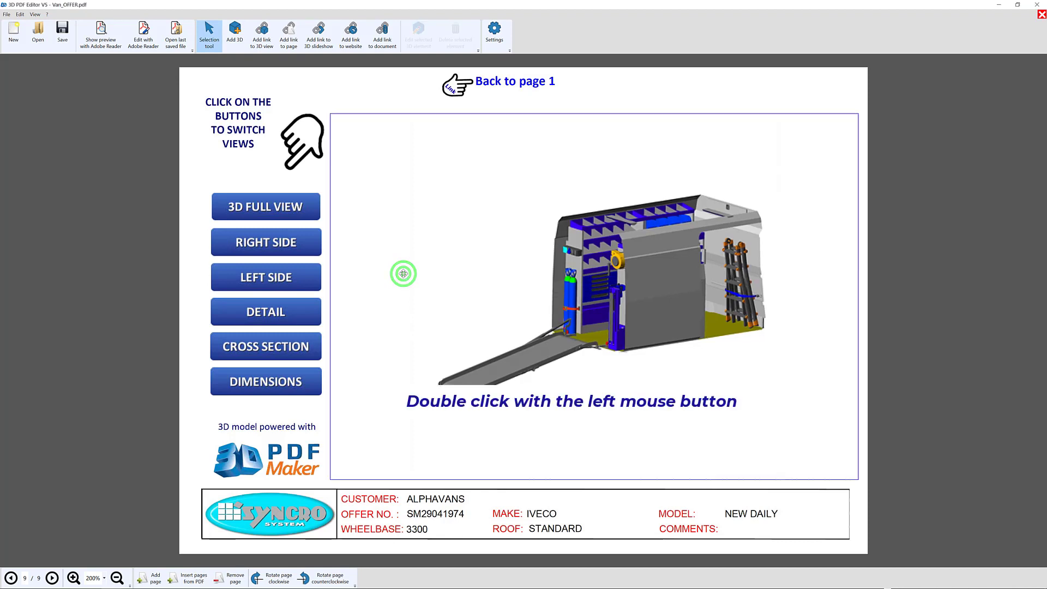
click(424, 286)
click(379, 298)
click(529, 324)
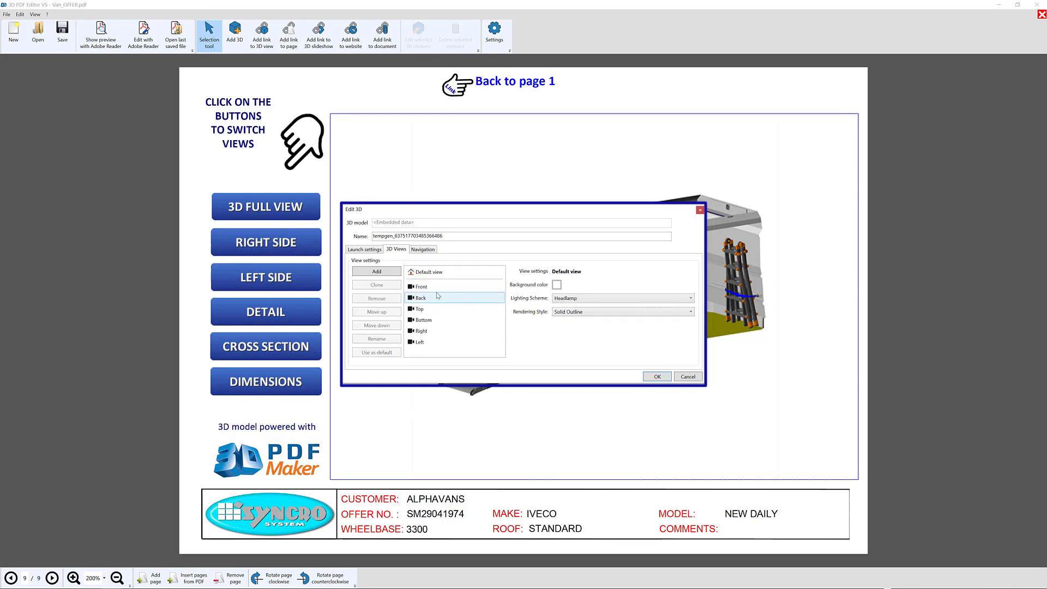
click(385, 298)
click(519, 322)
click(422, 287)
click(382, 298)
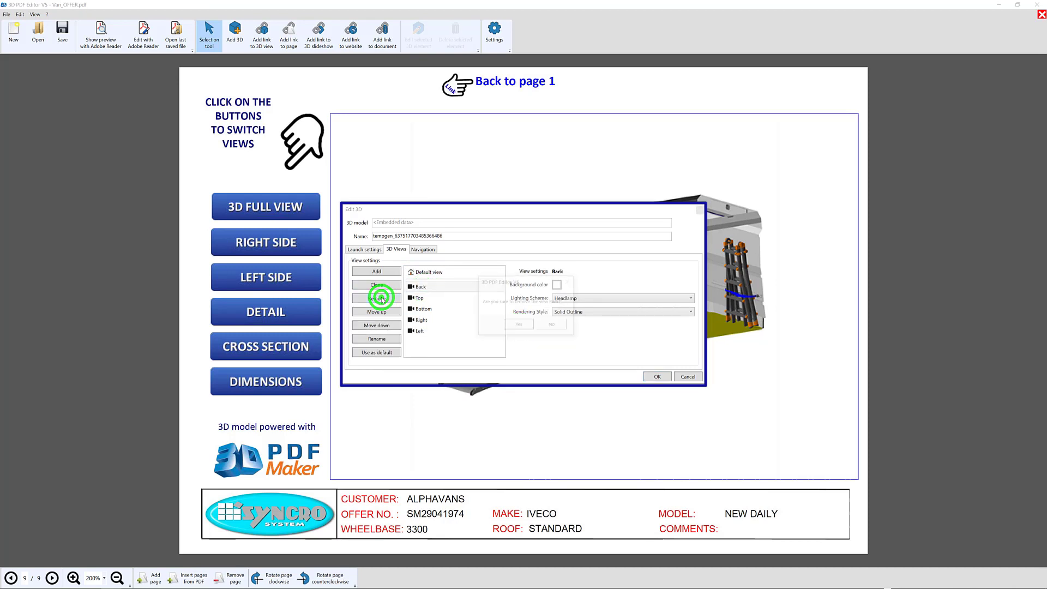
click(515, 324)
click(422, 287)
click(384, 298)
Delete the Bottom, Right and Left preset views, keeping only the default view.
click(517, 325)
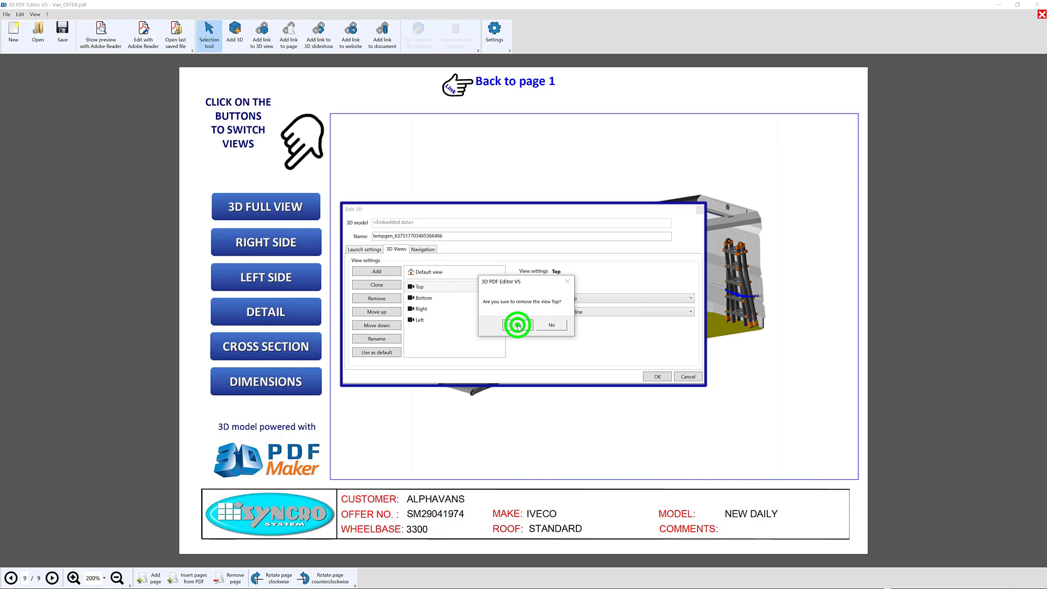
click(422, 288)
click(380, 298)
click(519, 325)
click(422, 287)
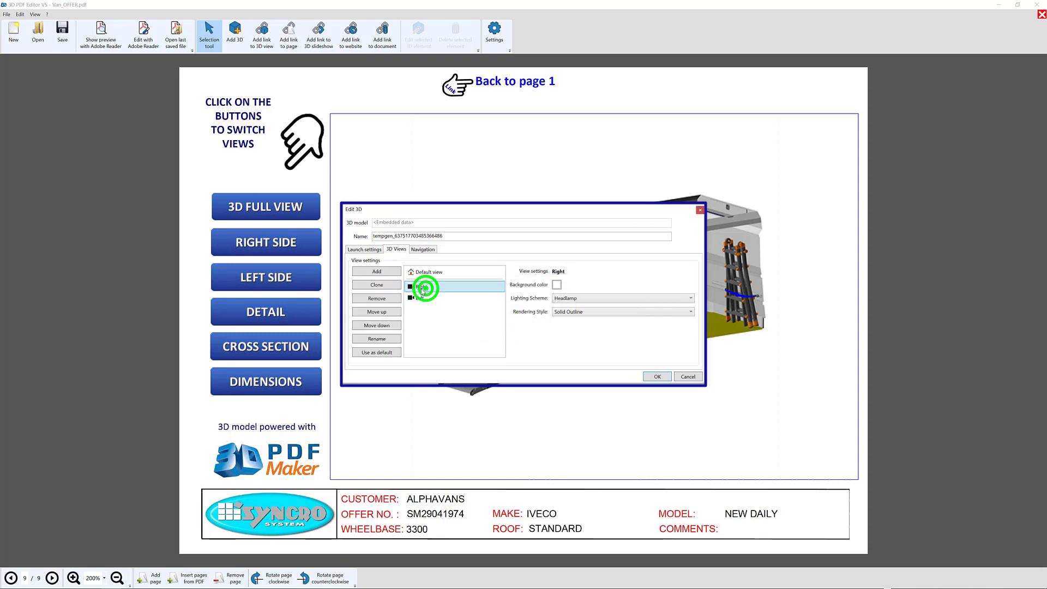
click(379, 298)
click(519, 324)
click(422, 287)
click(379, 298)
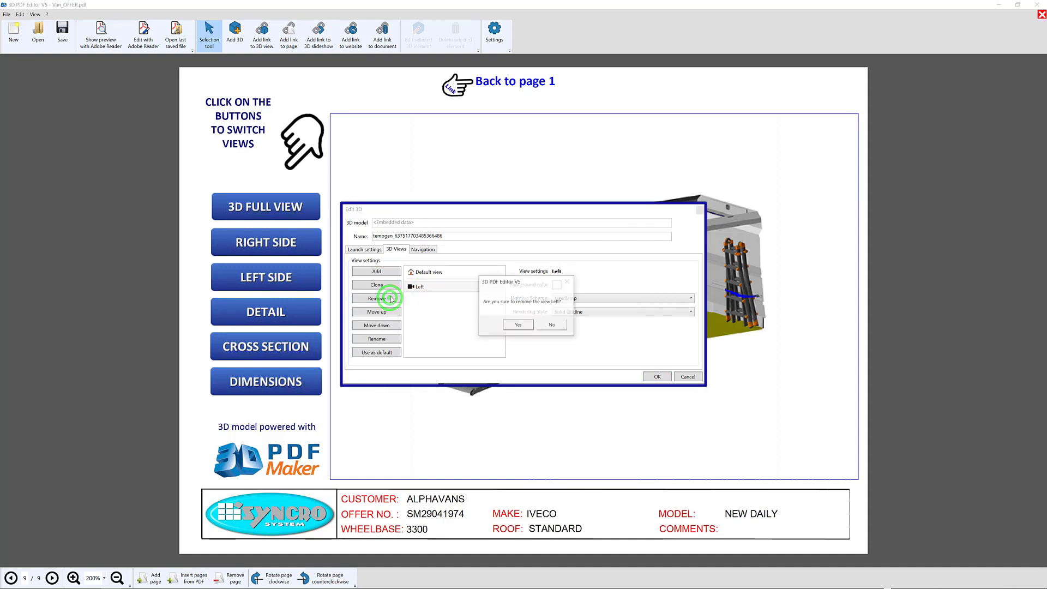
click(517, 327)
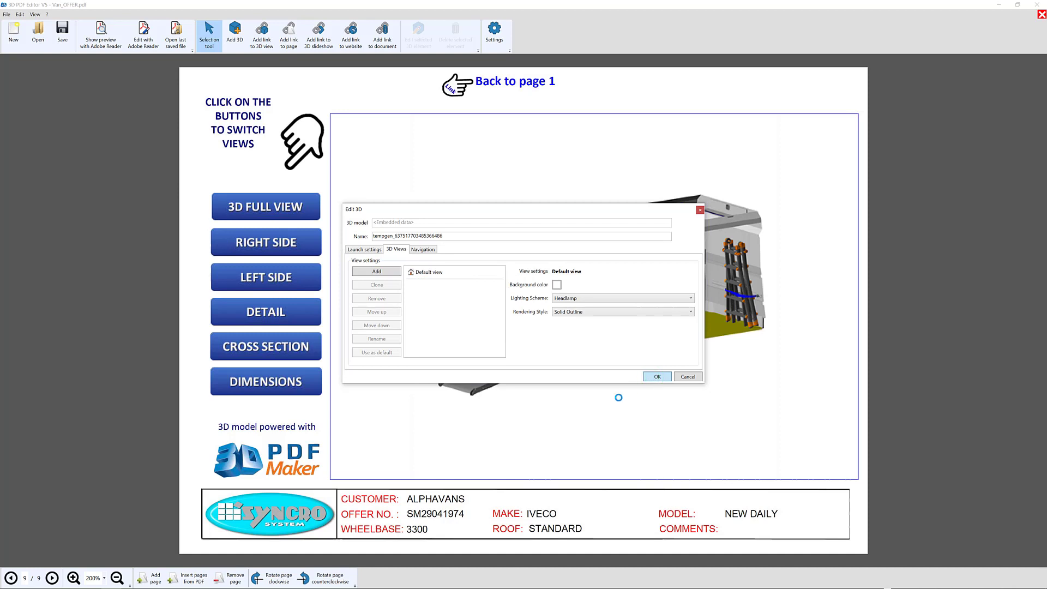
key(Return)
Save the quotation as Van_OFFER in the Z_My 3D PDF folder.
click(6, 14)
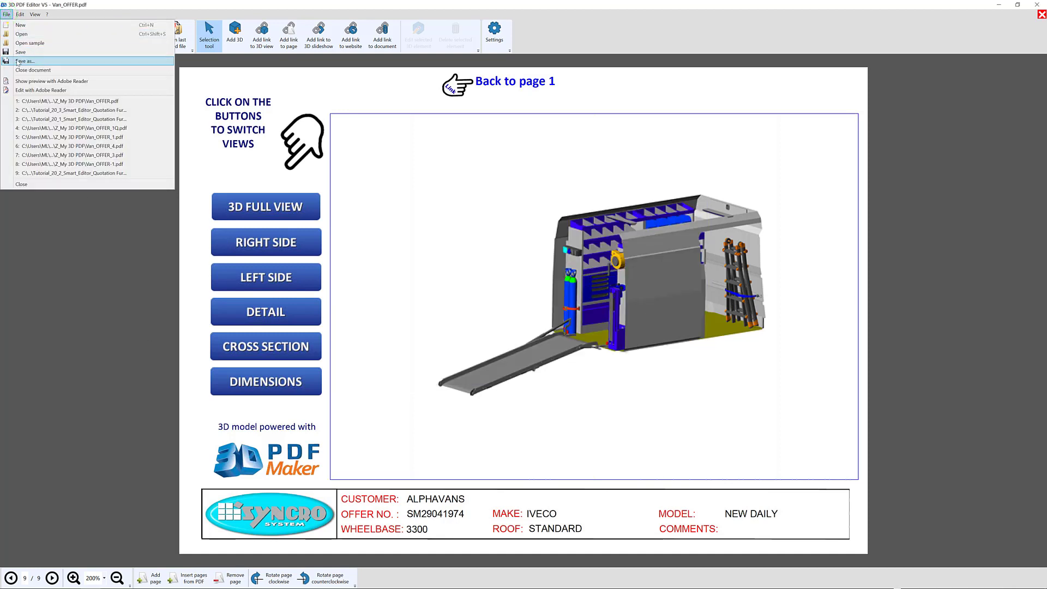
click(18, 61)
scroll(419, 320, down, 5)
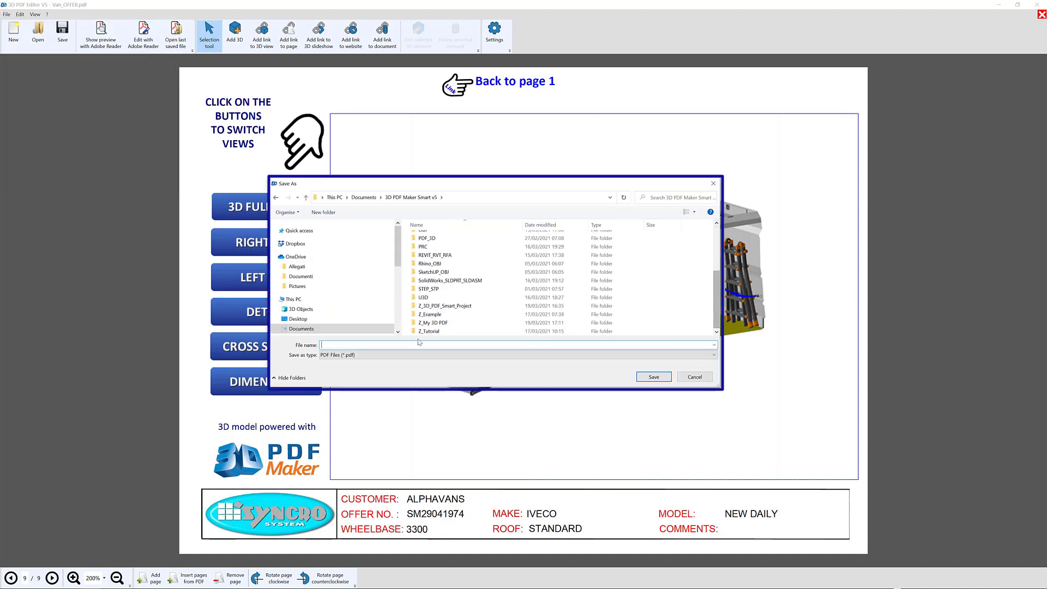
double_click(429, 323)
click(361, 345)
text(Van_OFFER)
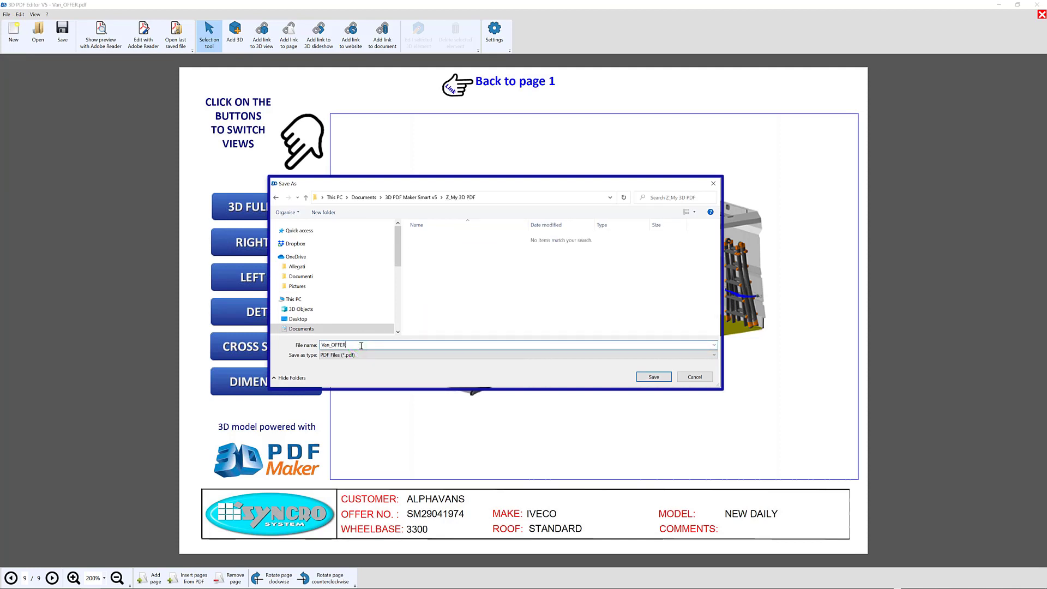
click(654, 377)
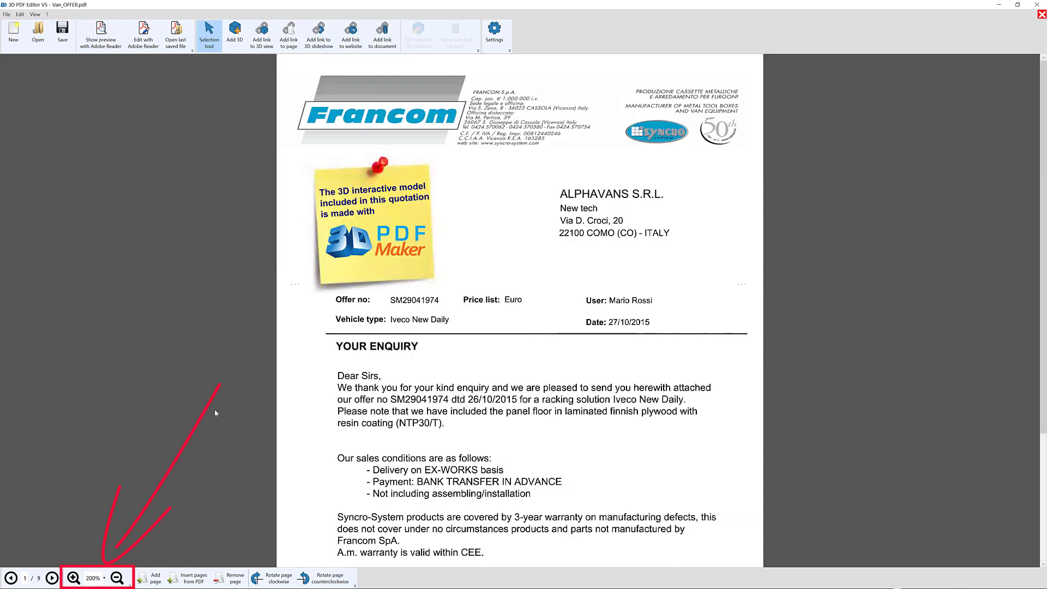
Set the page view to 150% and page forward through the quotation.
click(117, 577)
click(51, 578)
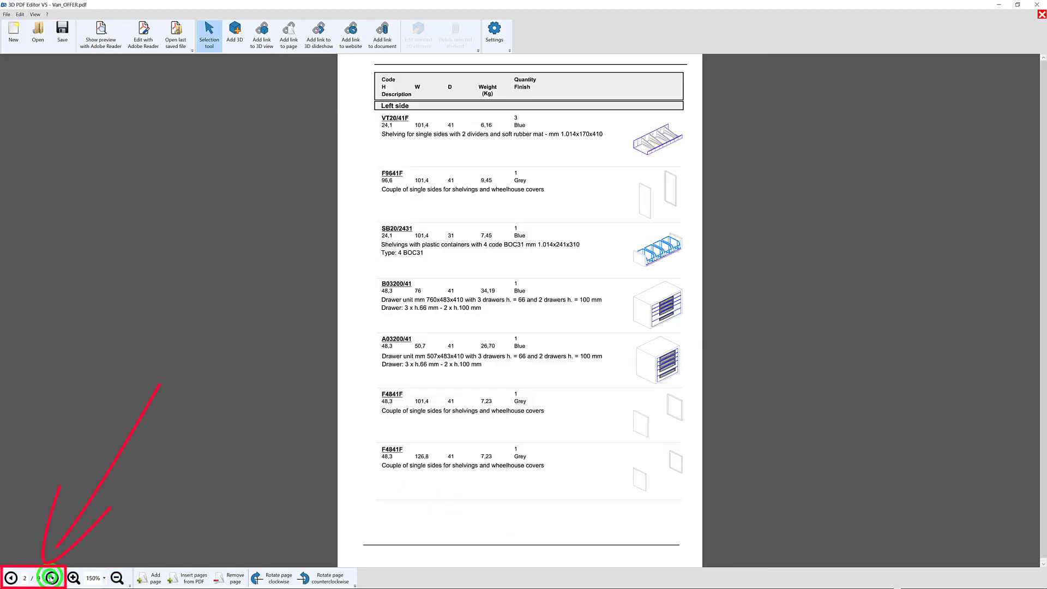
click(51, 578)
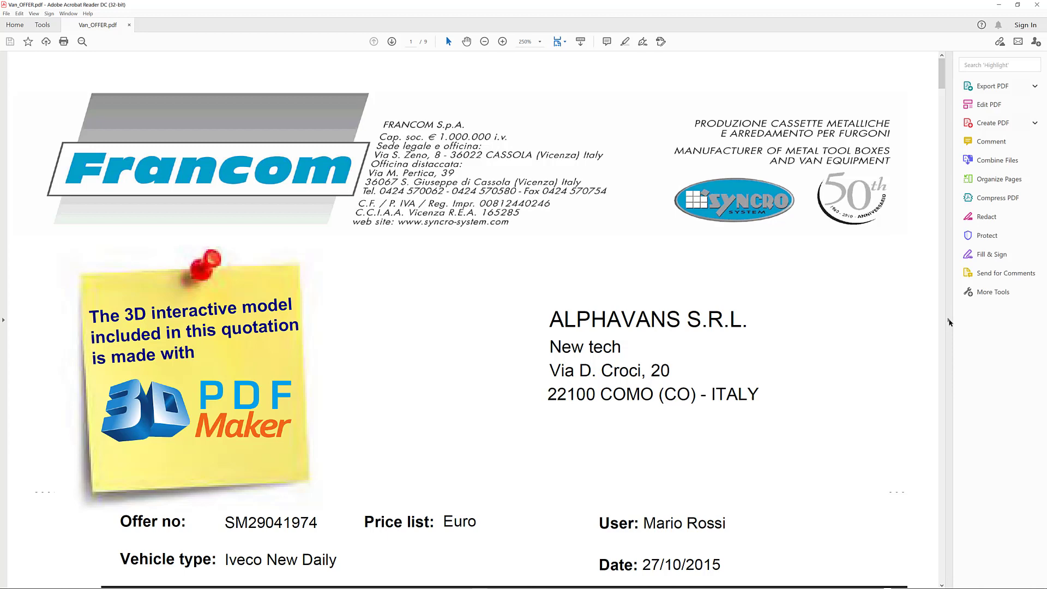
Collapse the tools pane, fit the whole page and jump to page 9.
click(948, 321)
click(561, 43)
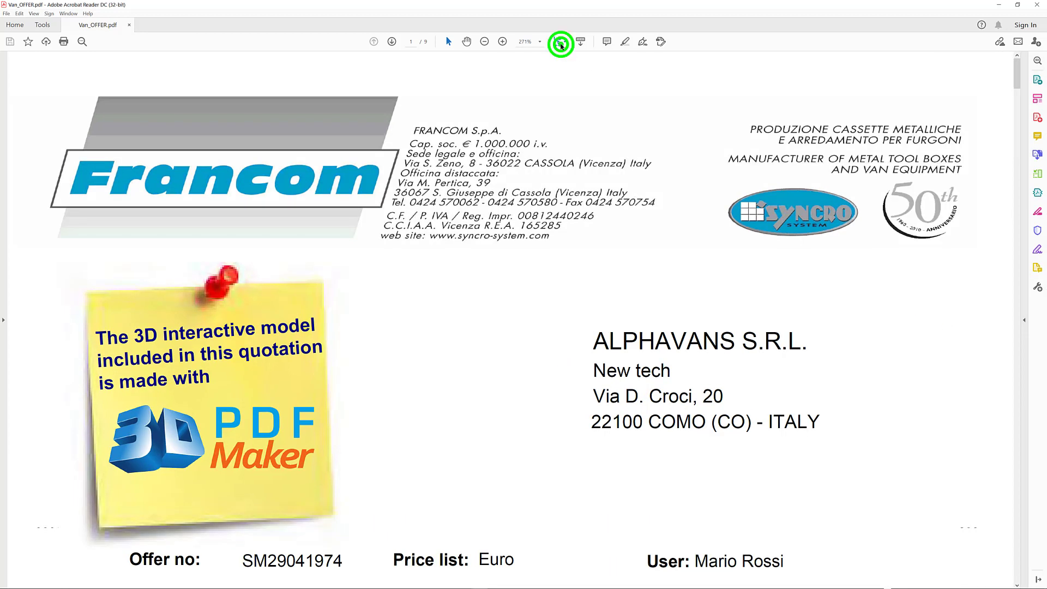
click(563, 66)
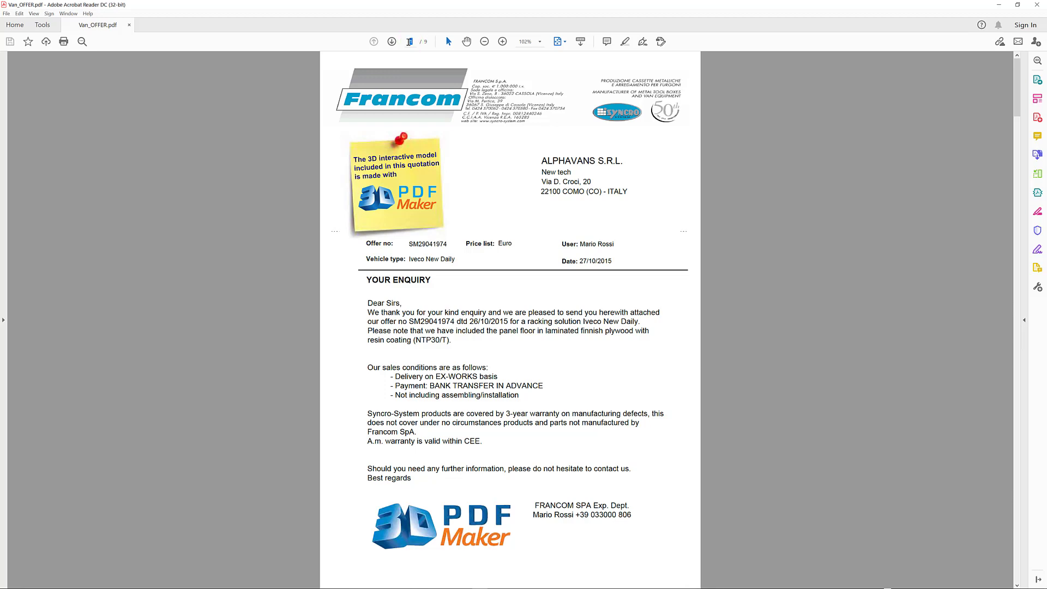
key(End)
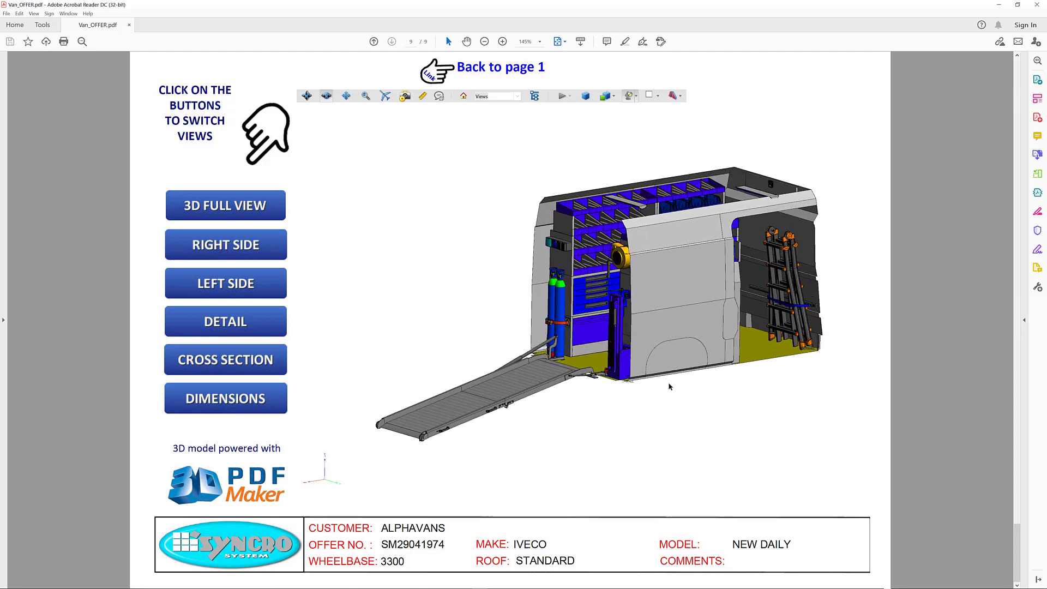
Pan the 3D van model left and down to fill the model area.
click(346, 96)
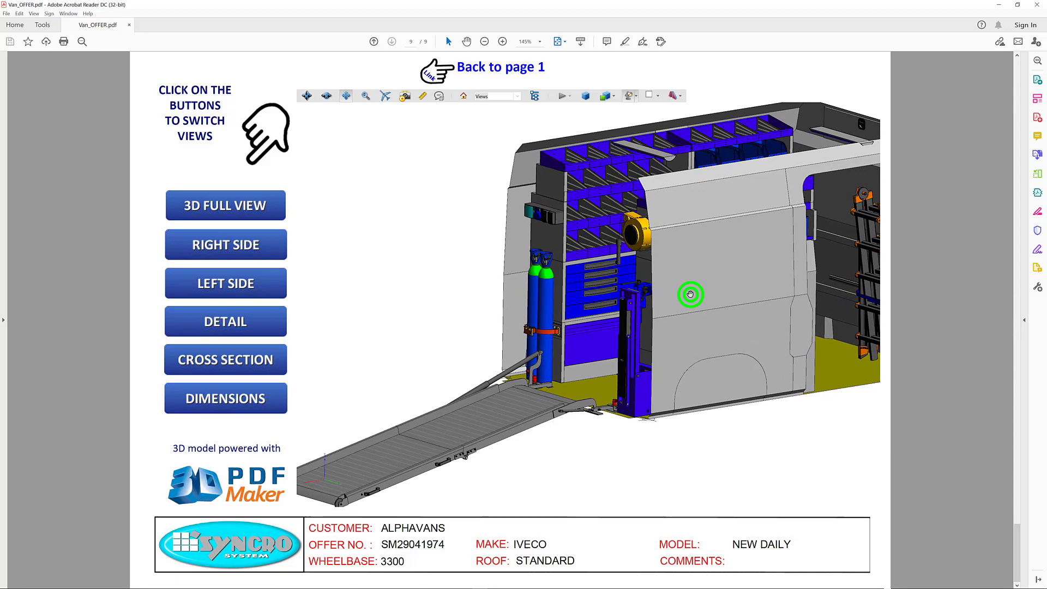
drag(690, 294, 566, 327)
click(440, 96)
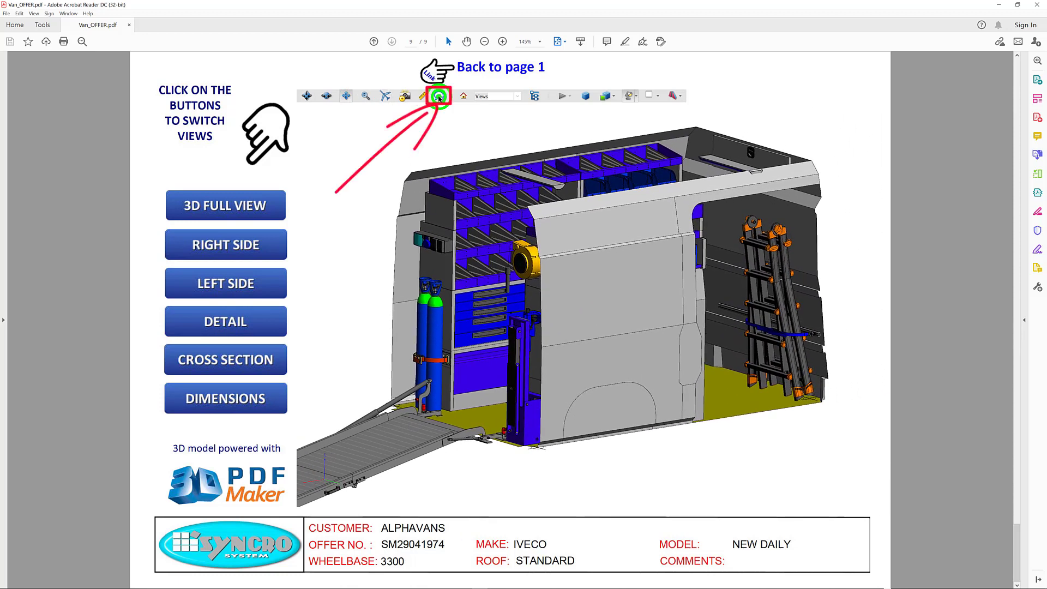
Label the van's roof edge with a '3D Full View' comment and use orthographic projection.
click(419, 171)
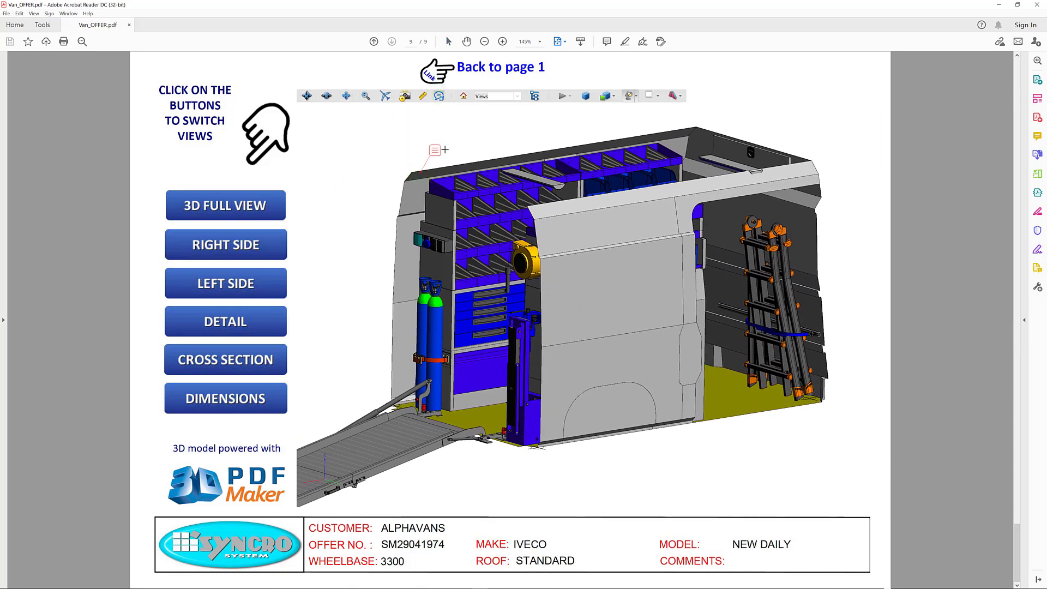
click(469, 134)
text(3D Full View)
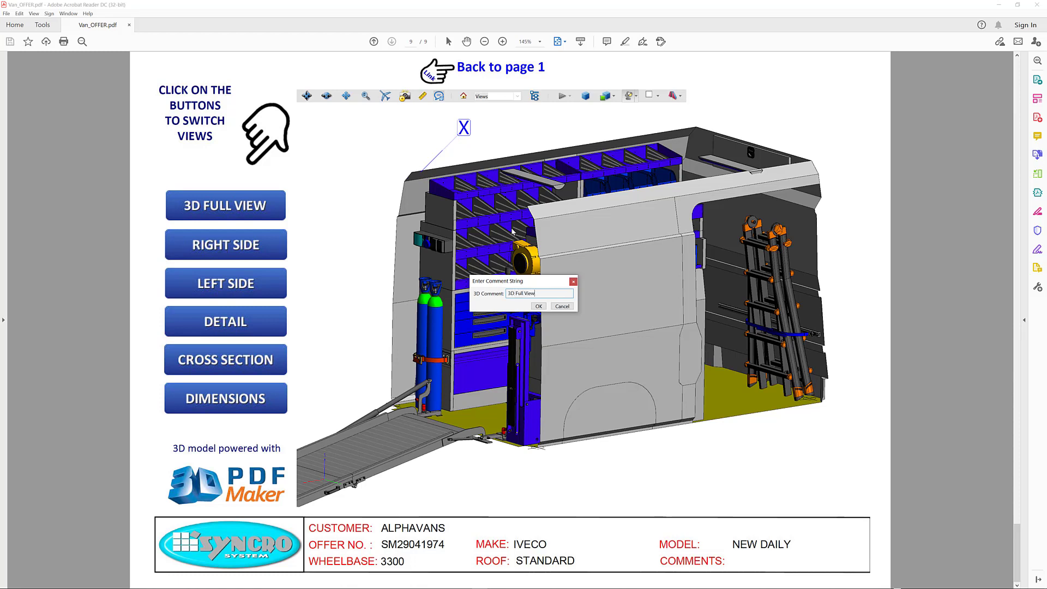
click(540, 306)
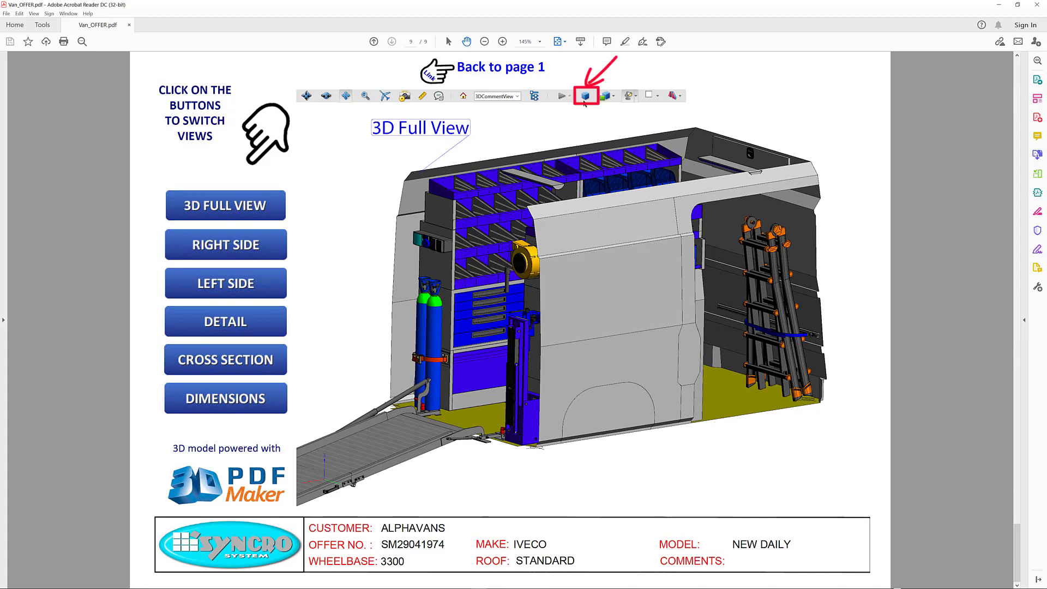
click(587, 96)
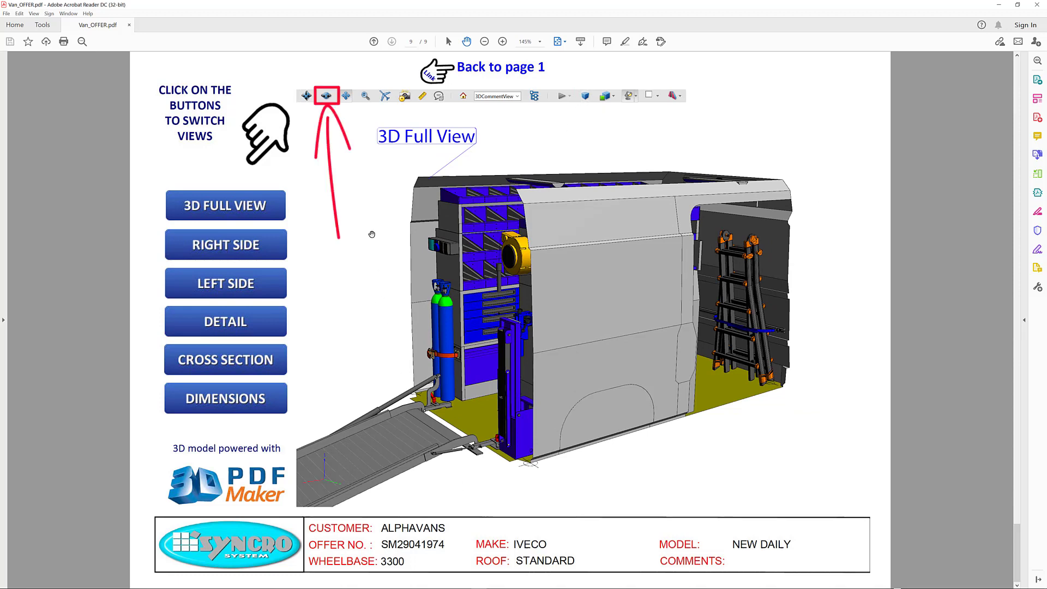
click(326, 98)
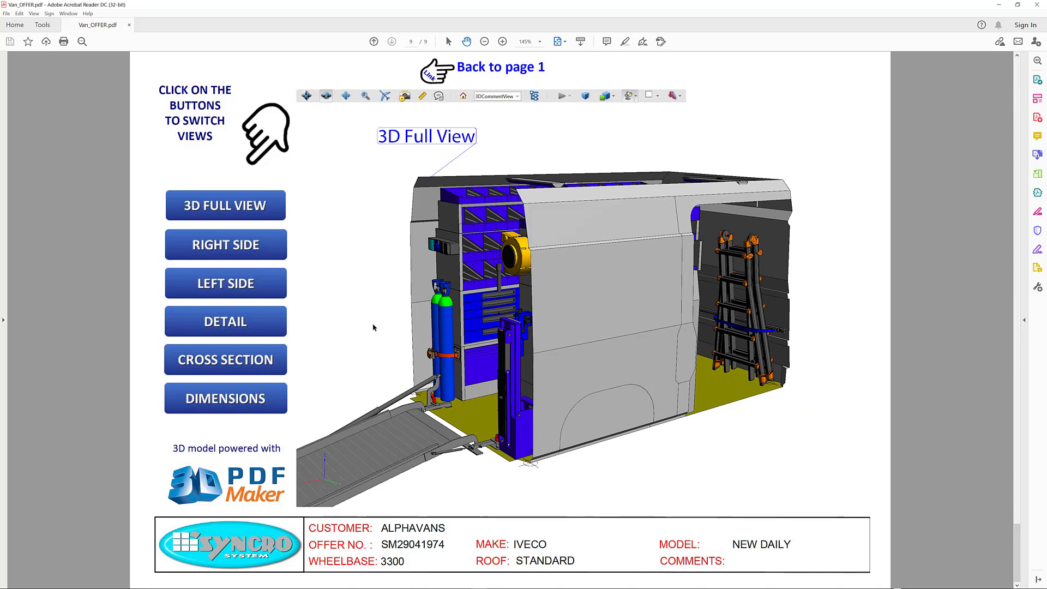
Orbit the van to a side-rear view and turn on a cross section.
mouse_move(373, 327)
mouse_down()
mouse_move(343, 115)
mouse_move(439, 504)
mouse_up()
click(344, 96)
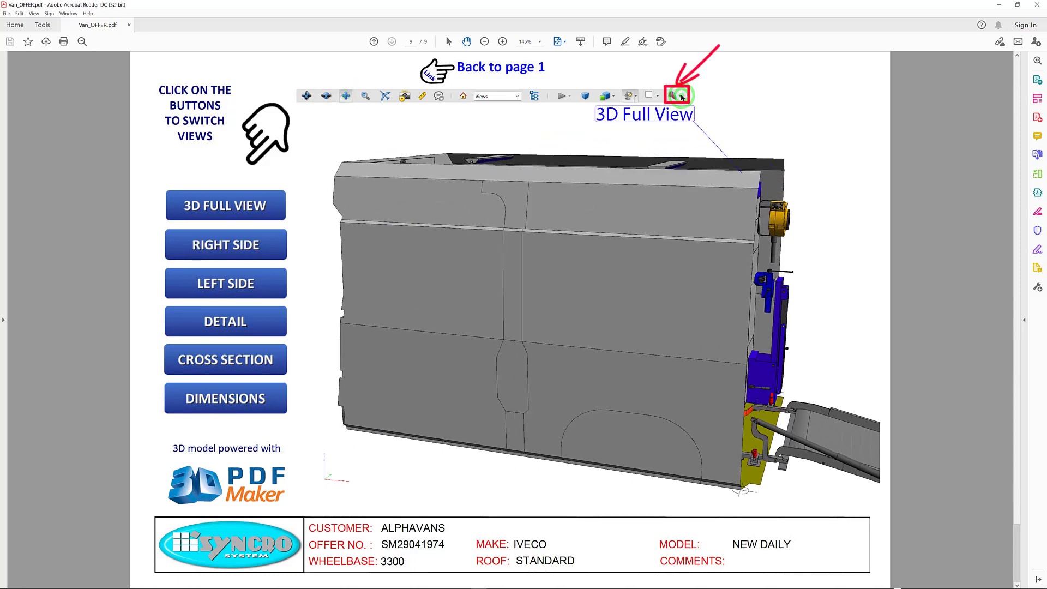
click(681, 97)
click(693, 113)
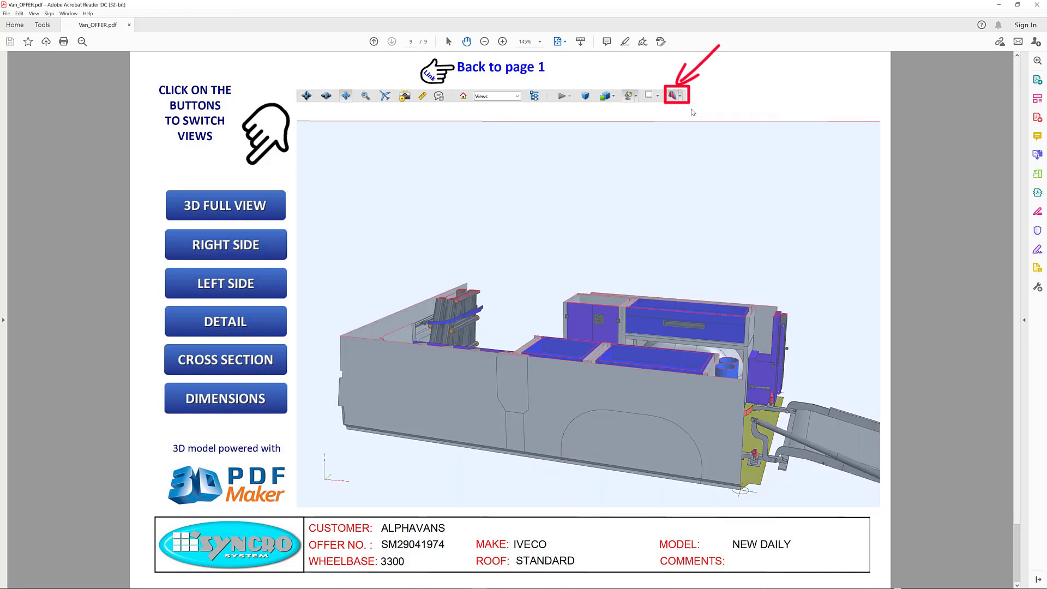
Cut along the Y axis, flipped, with cutting plane and intersections hidden.
click(680, 99)
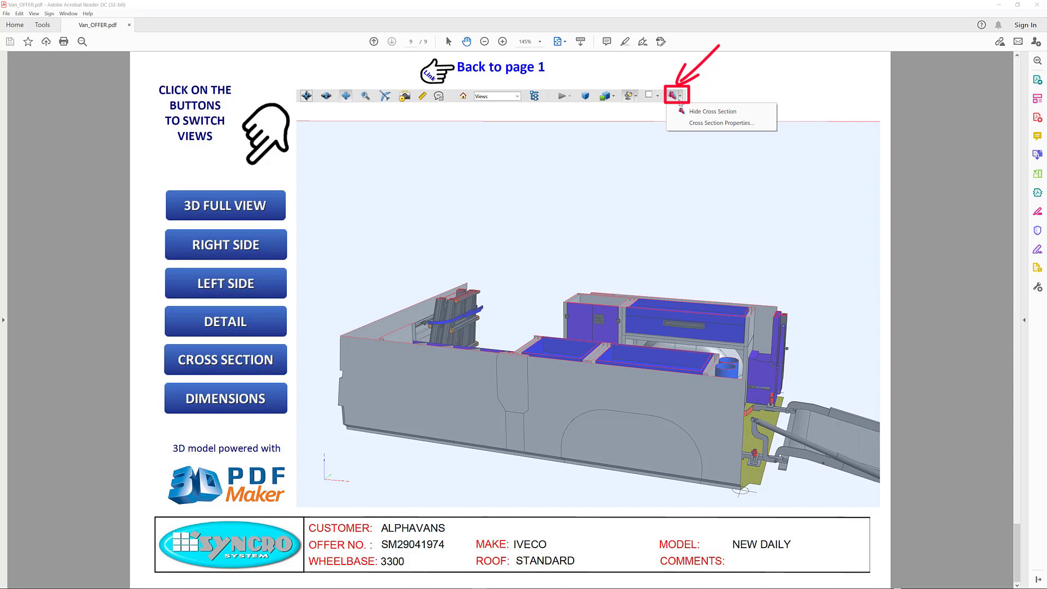
click(684, 122)
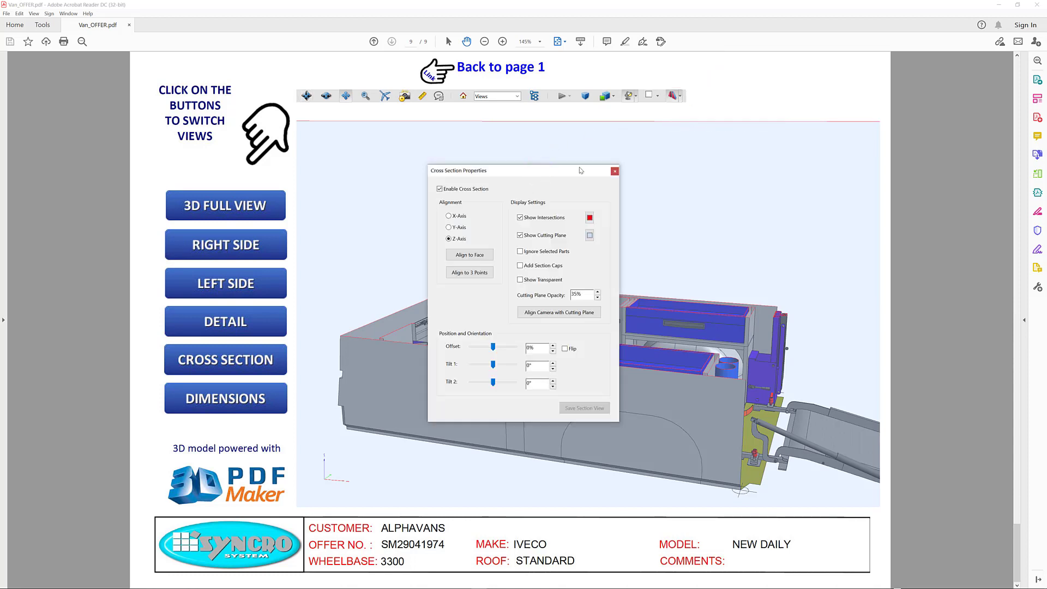
drag(541, 177, 921, 127)
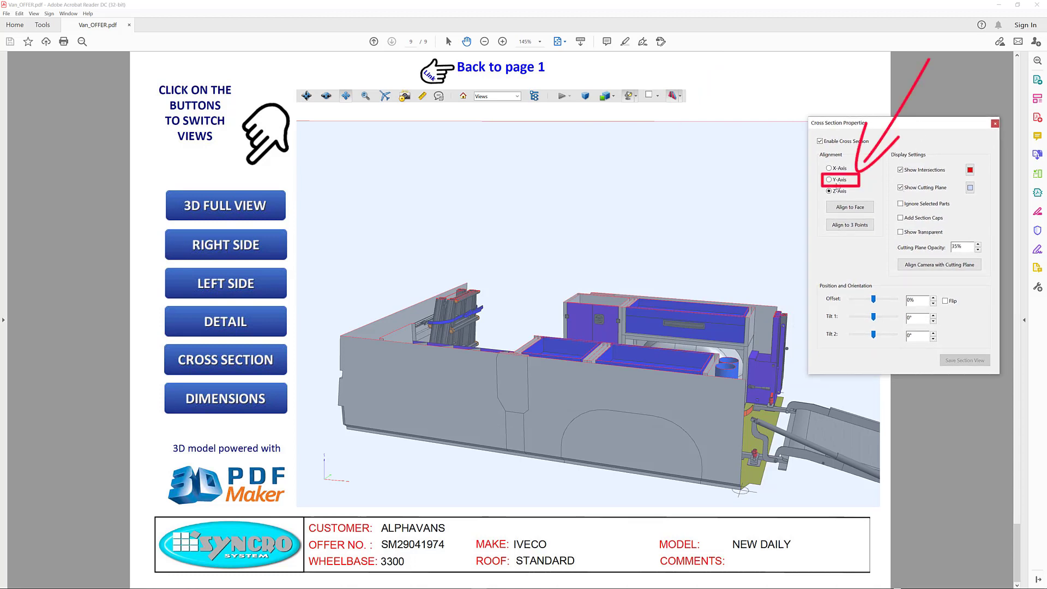
click(829, 179)
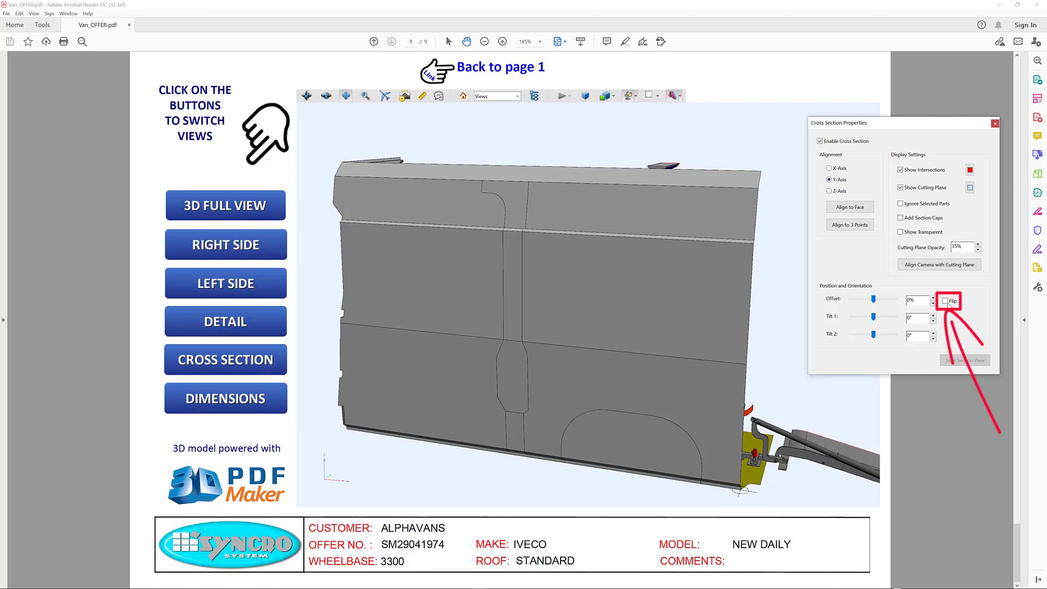
click(946, 301)
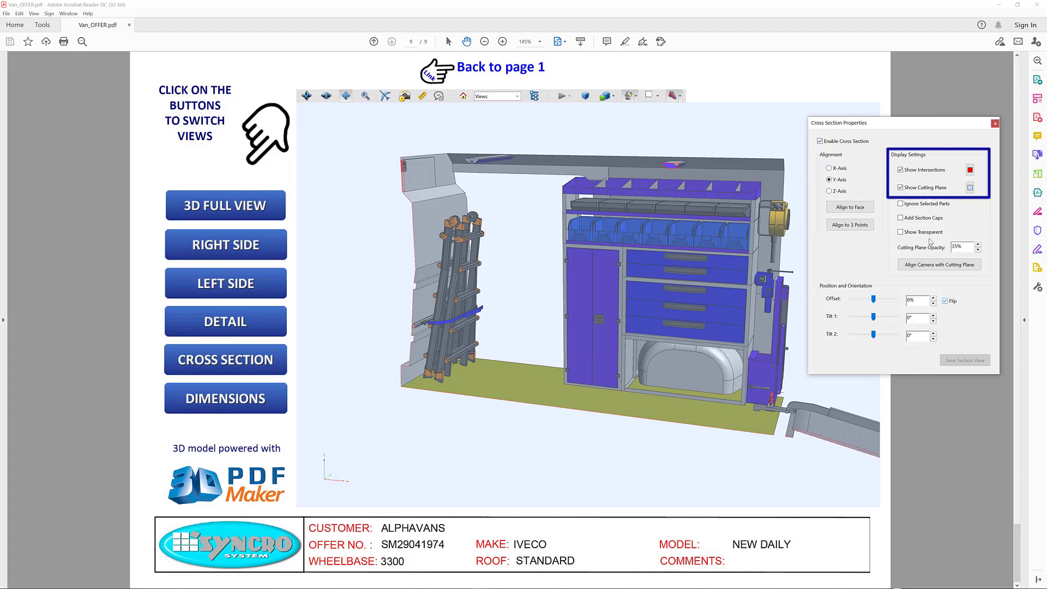
click(901, 187)
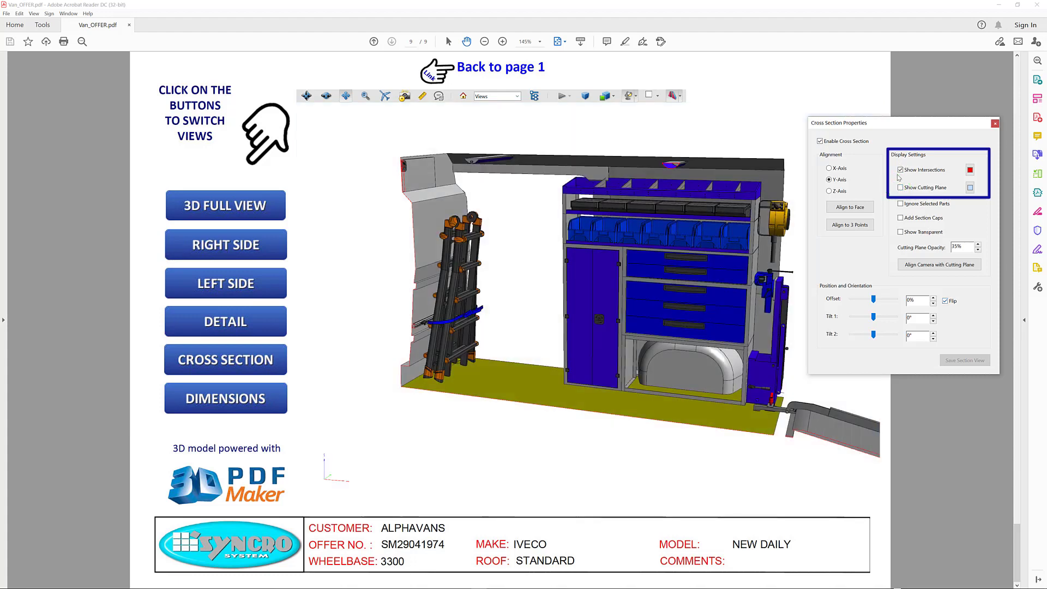
click(901, 170)
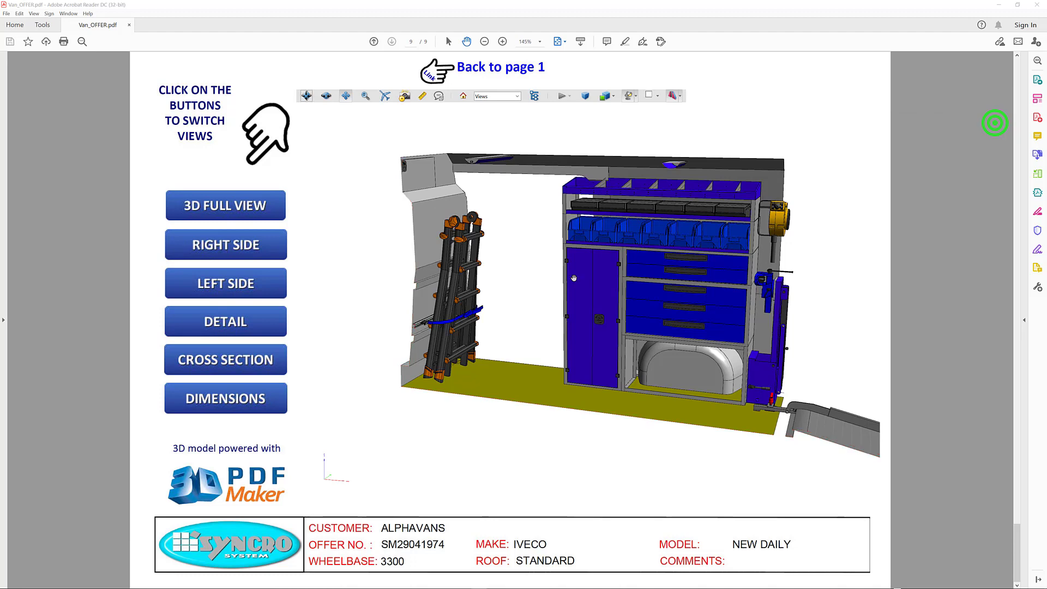
Add a 'Right Side View' 3D comment above the van roof.
click(439, 99)
click(487, 140)
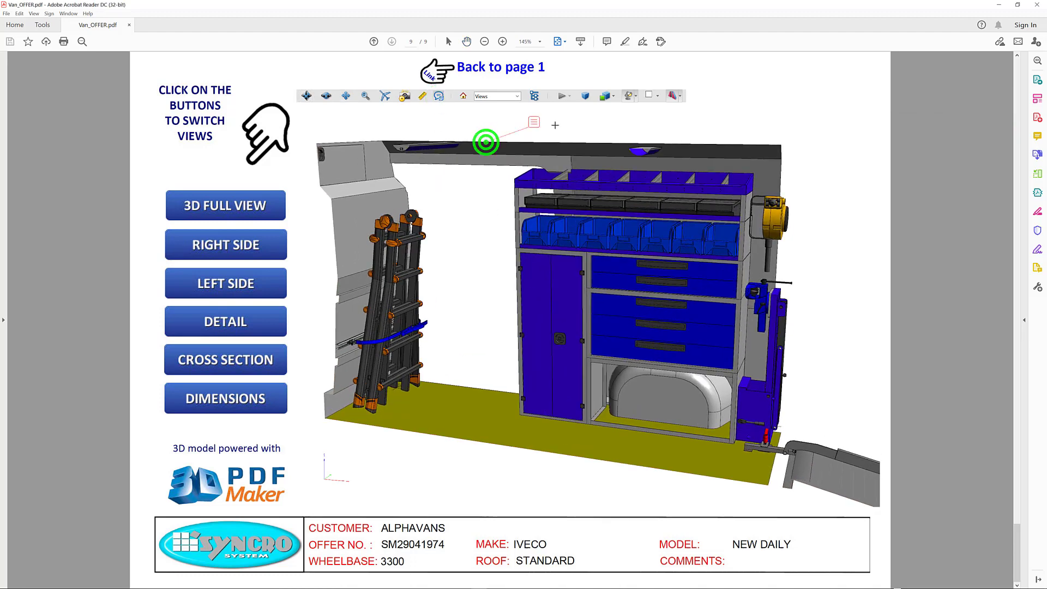
click(555, 117)
text(Right Side View)
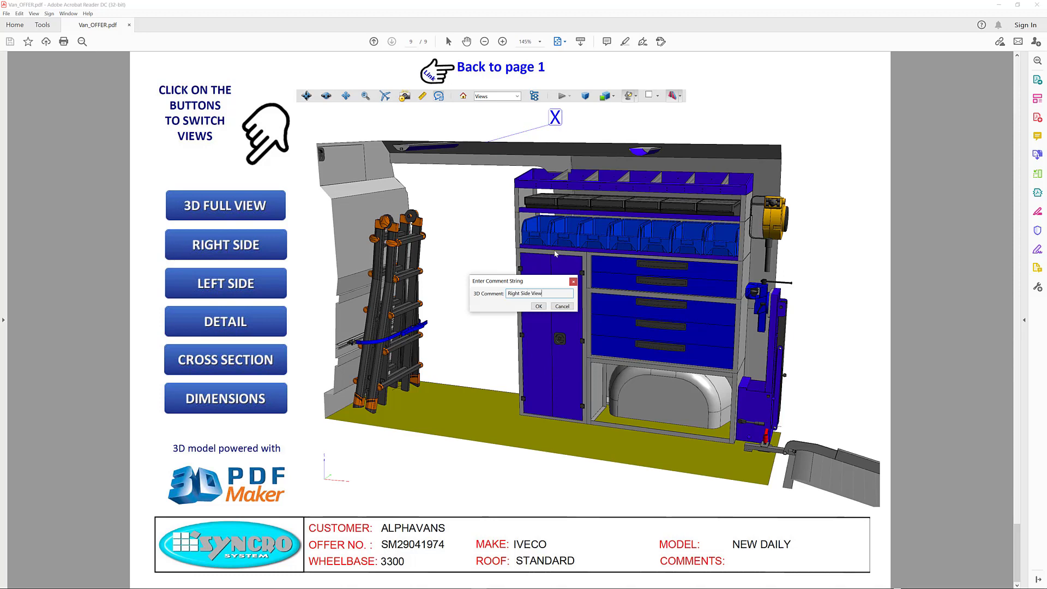
click(537, 306)
Reset the van to its default view in orthographic projection and pan it to fill the viewport.
click(463, 96)
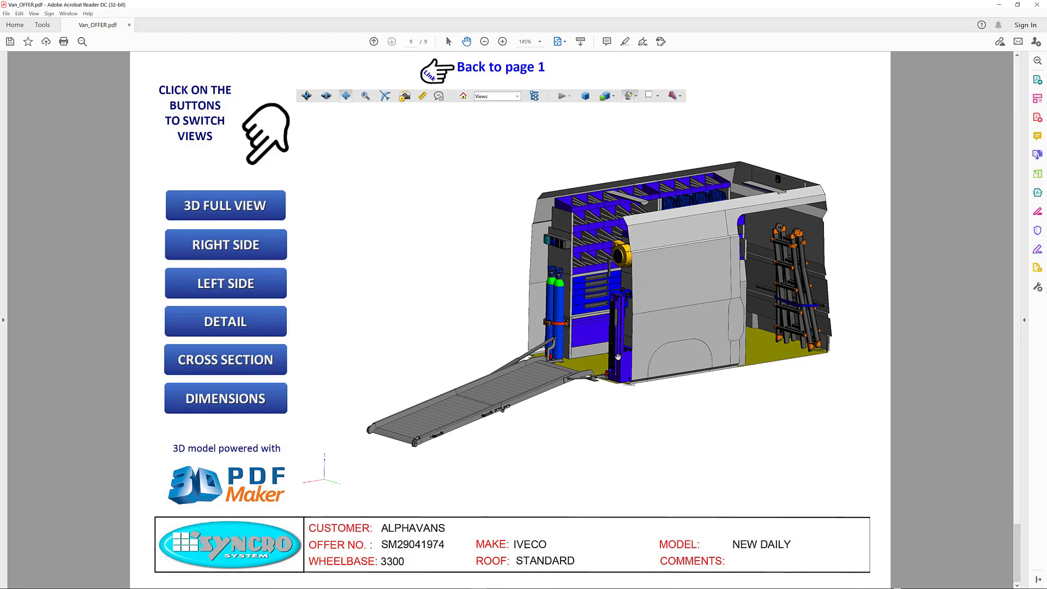
click(586, 96)
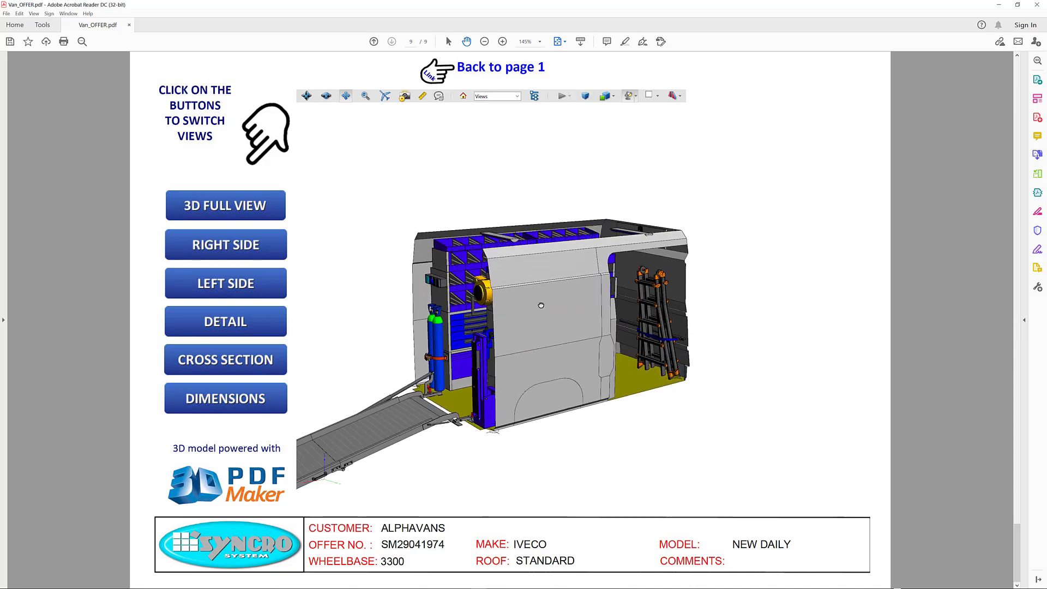
click(347, 96)
mouse_move(561, 277)
mouse_down()
mouse_move(549, 264)
mouse_move(558, 263)
mouse_up()
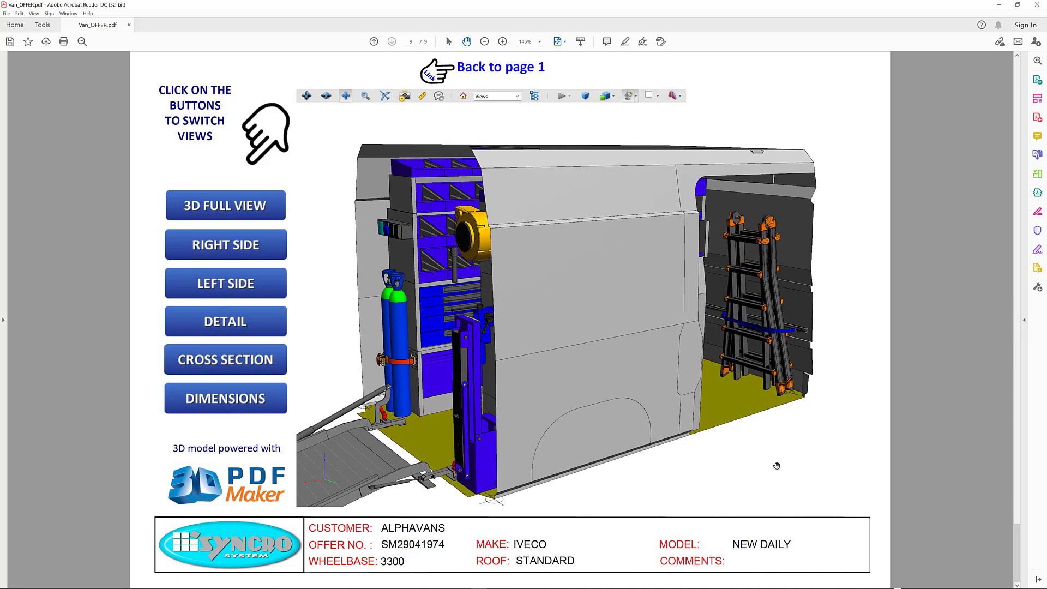
Turn on a flipped cross section showing the interior shelving.
click(678, 96)
click(690, 120)
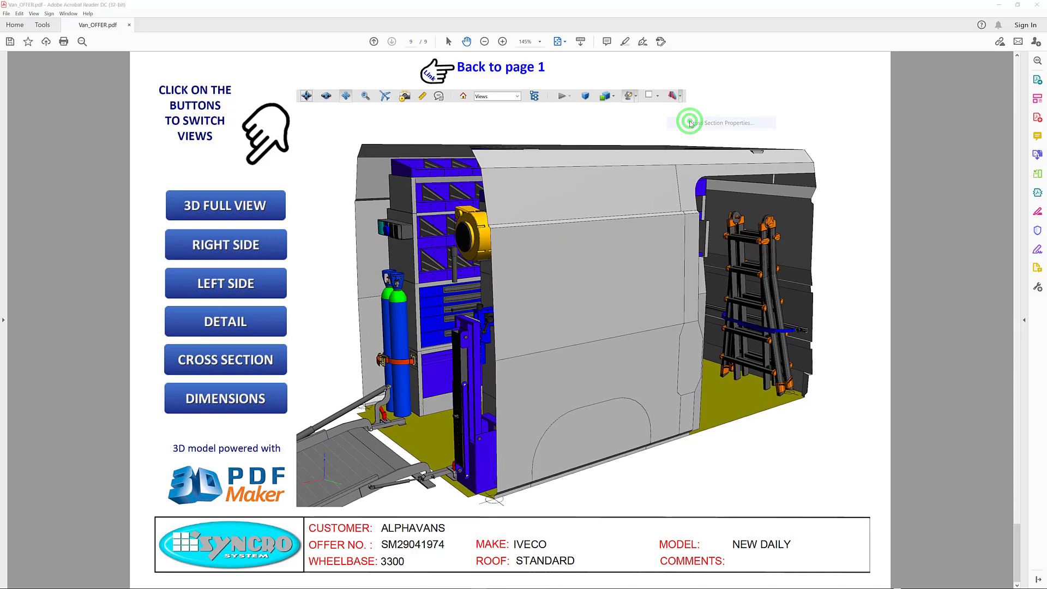
drag(556, 169, 955, 184)
click(841, 205)
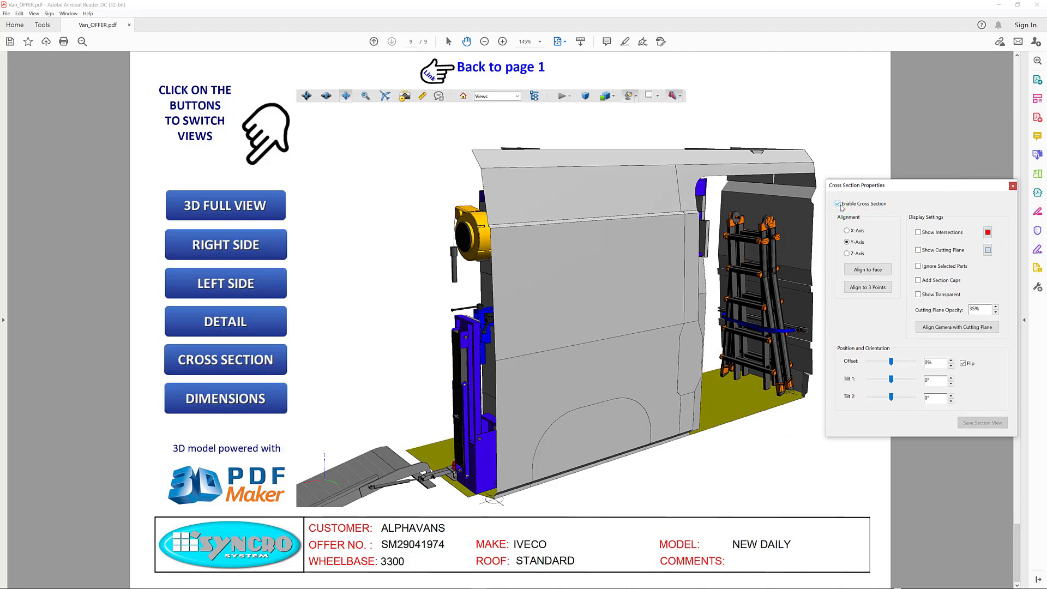
click(965, 363)
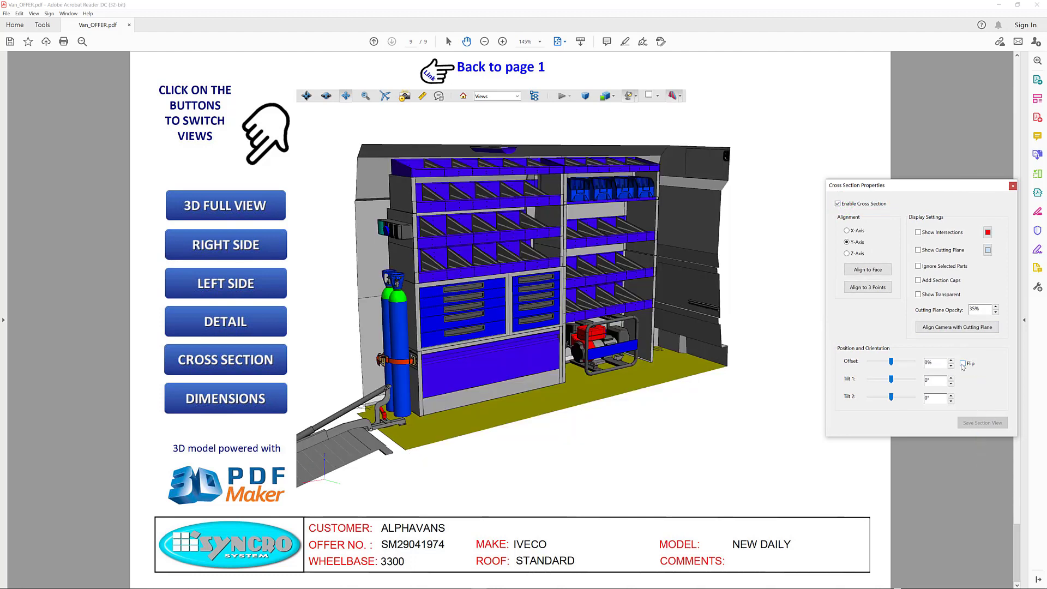
click(1013, 186)
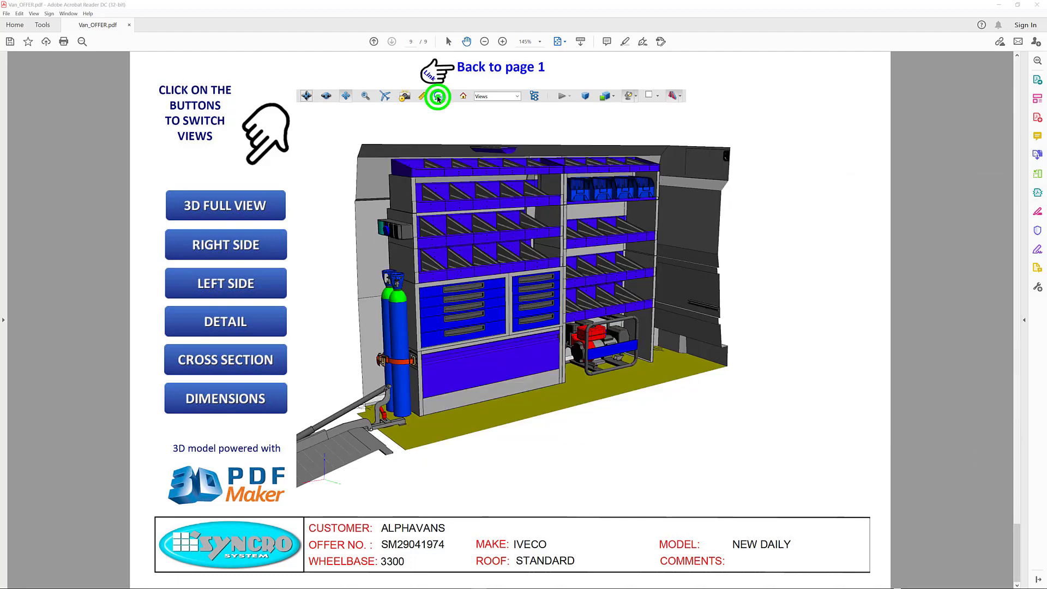
Add a 'Left Side View' 3D comment above the model and reset the view.
click(519, 130)
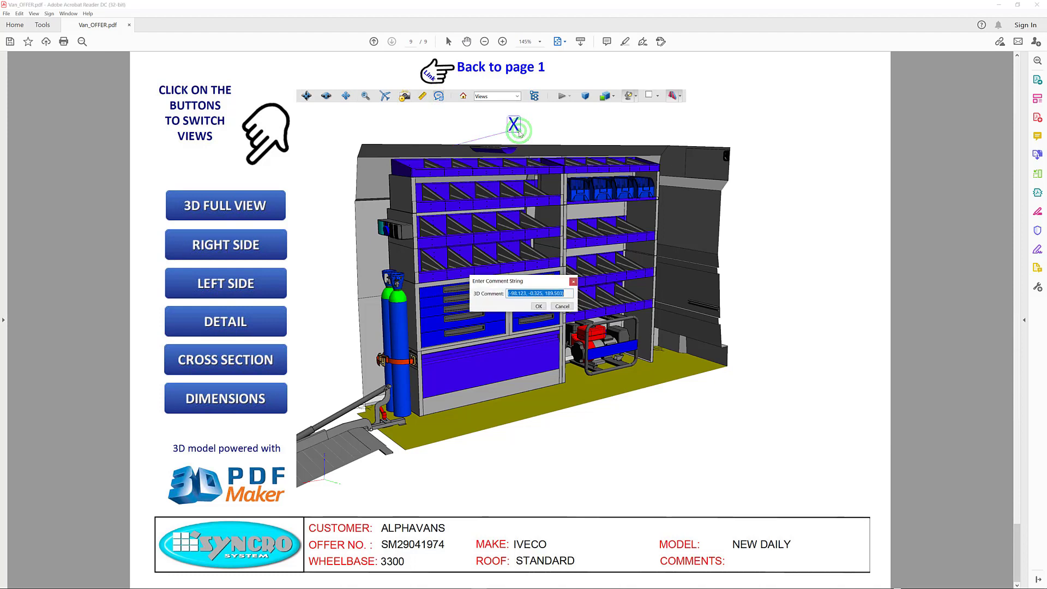
text(Left Si)
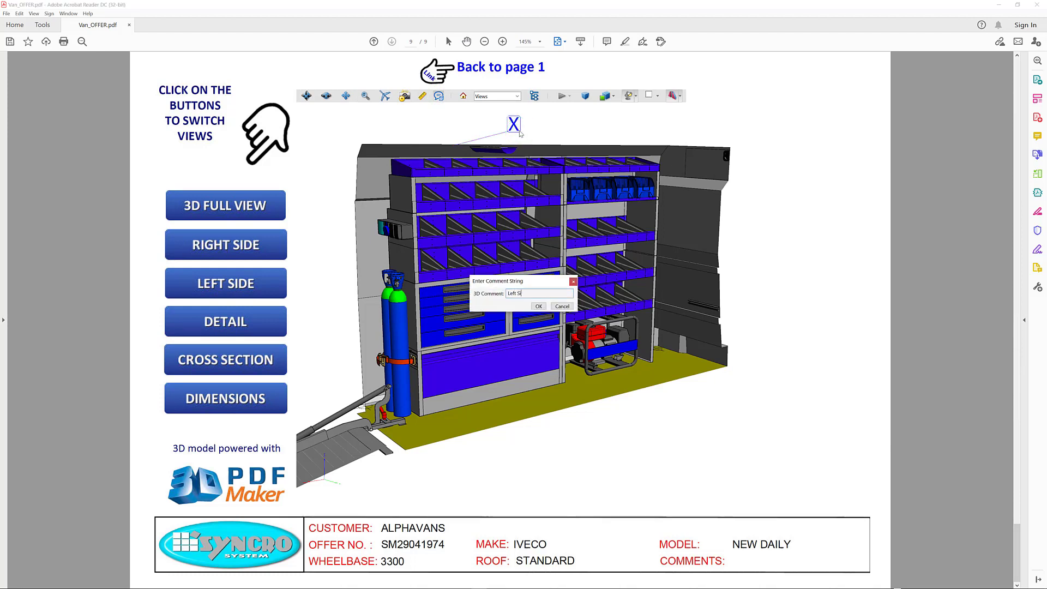
text(ew)
click(539, 306)
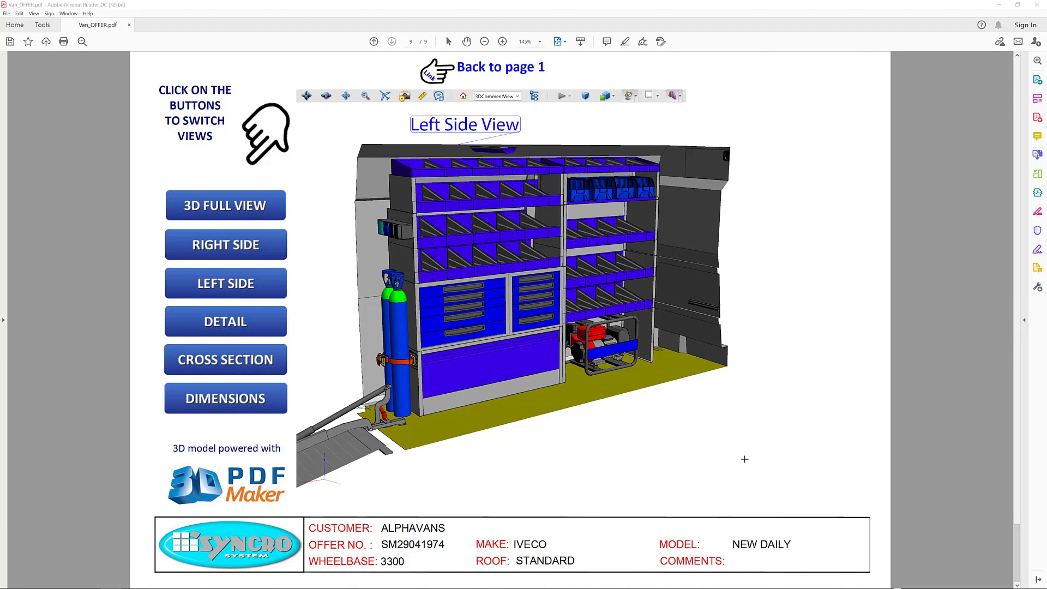
click(463, 96)
Rotate the van to its rear and add a 'Detail' comment on the gas cylinder.
click(328, 97)
drag(524, 345, 507, 307)
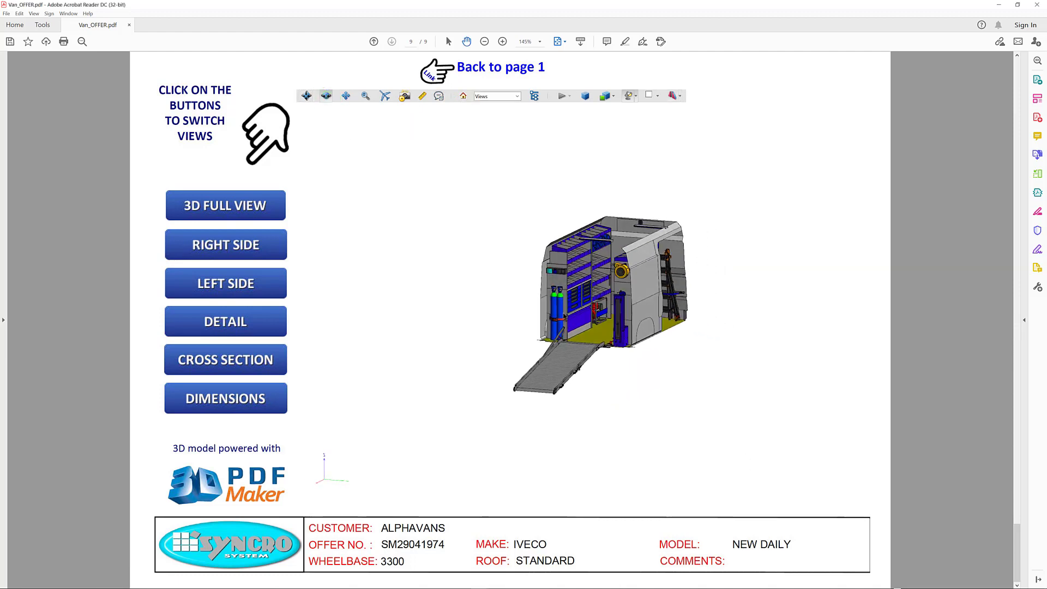
scroll(528, 331, up, 5)
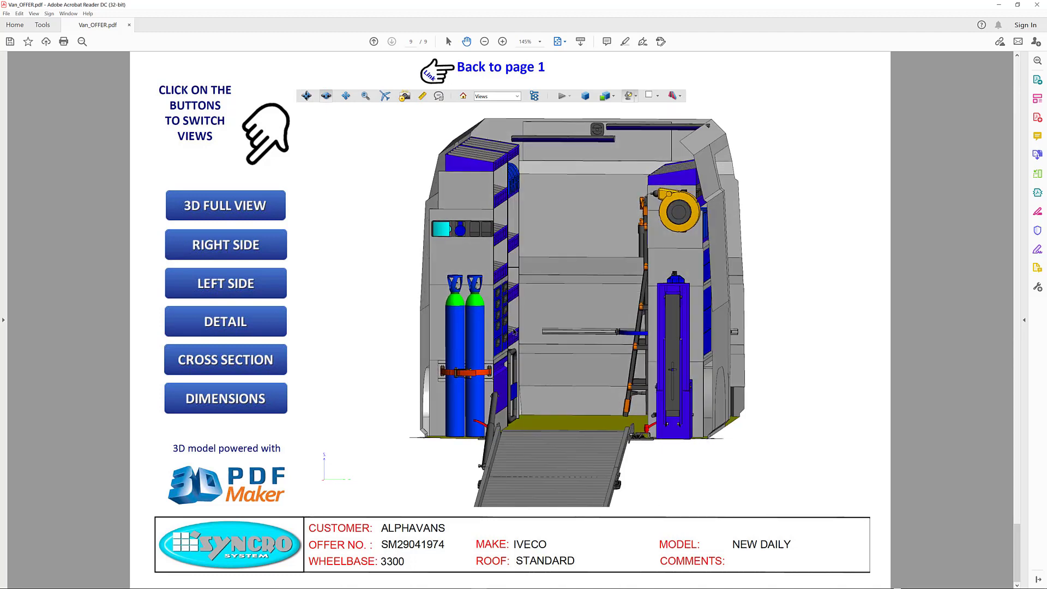
scroll(523, 335, up, 5)
scroll(510, 326, up, 3)
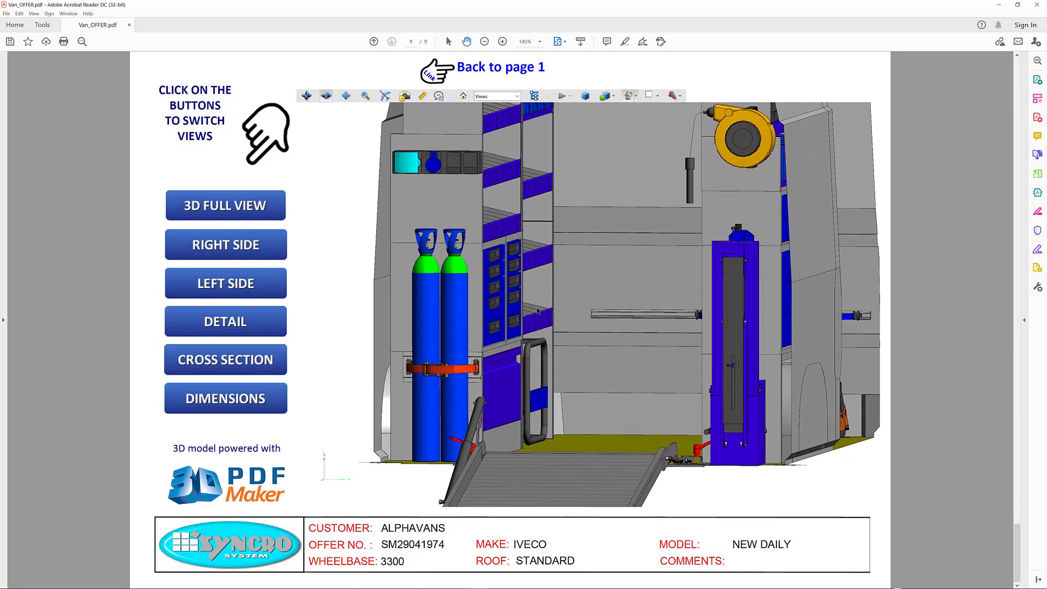
click(438, 97)
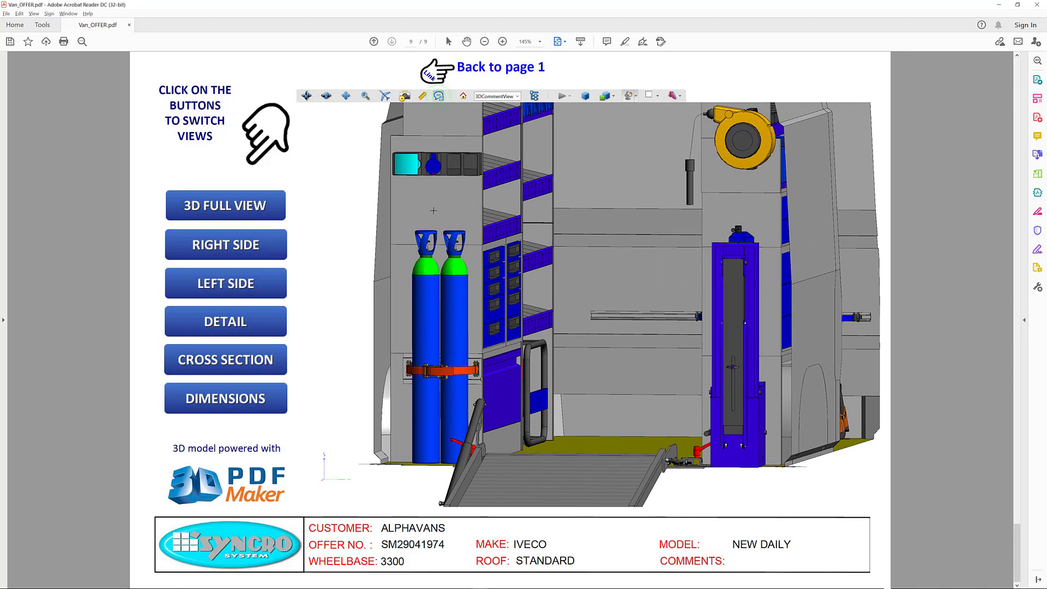
click(425, 260)
text(Detail)
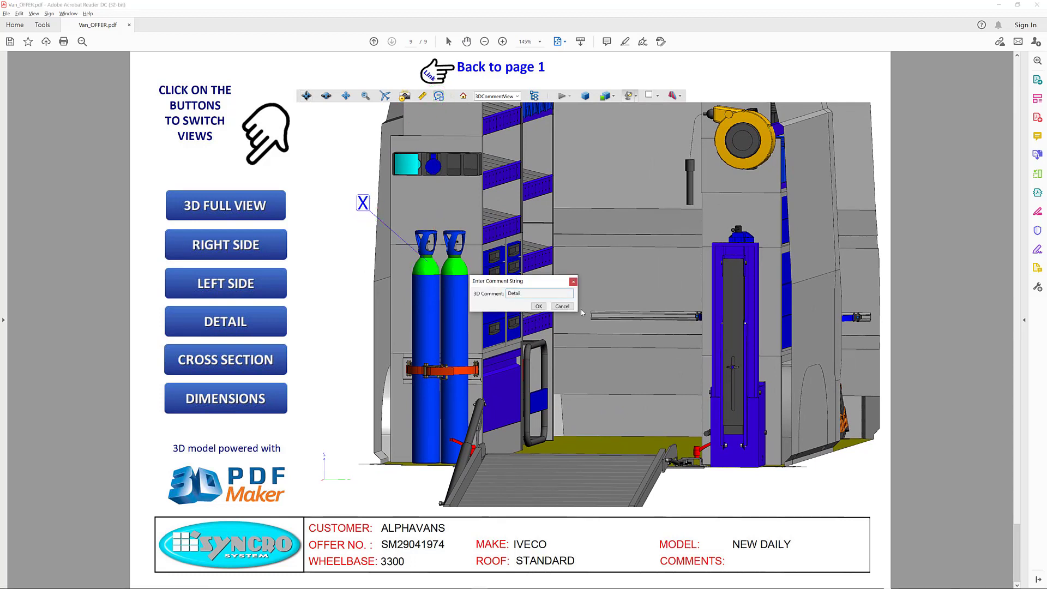
key(Return)
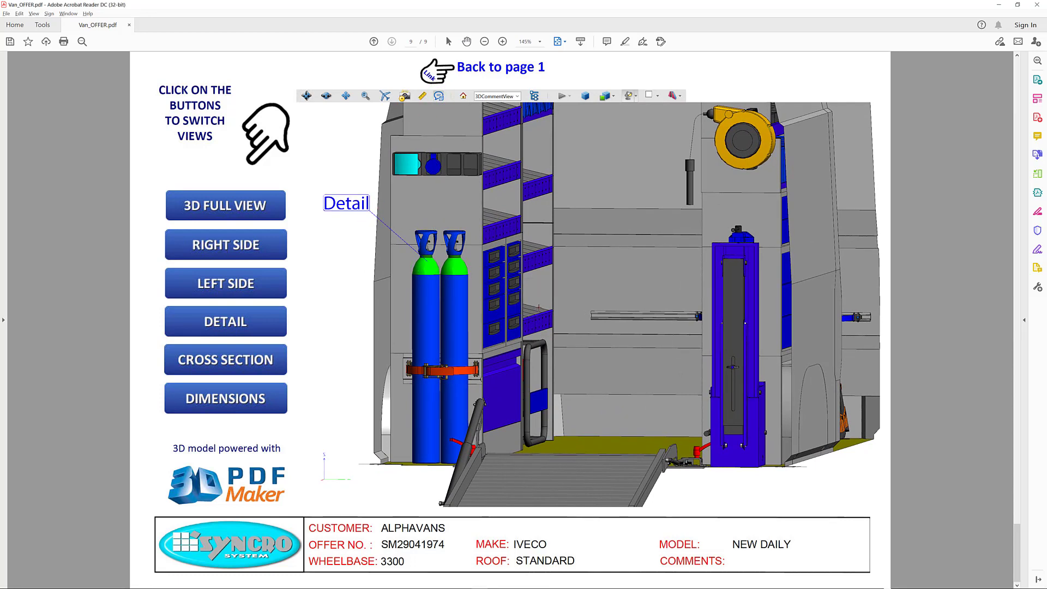
Reset the view and section the van along the Z axis, enlarged in view.
click(464, 96)
click(347, 96)
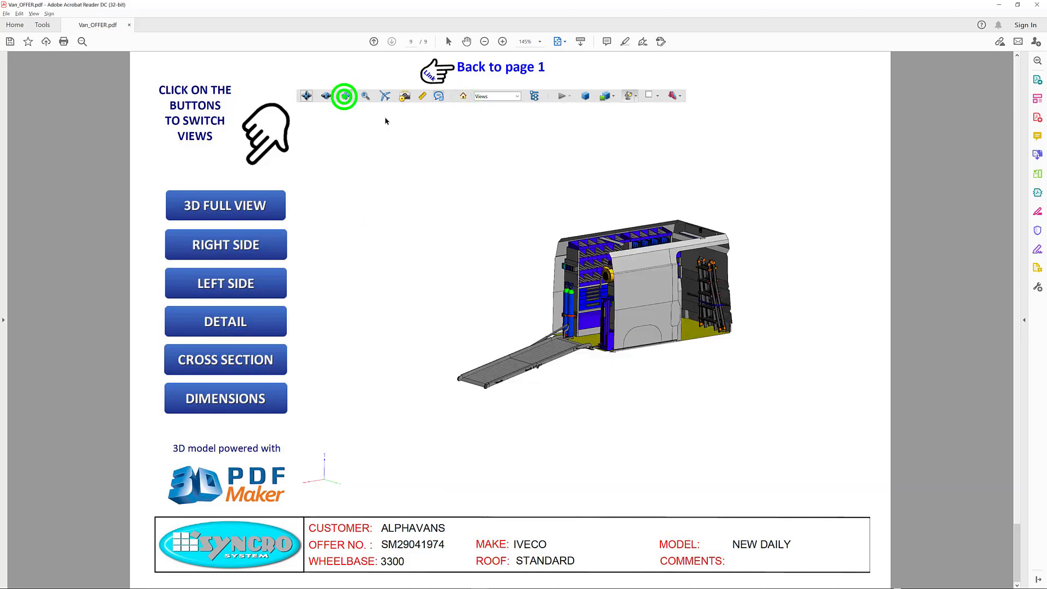
scroll(368, 136, up, 5)
scroll(545, 264, up, 4)
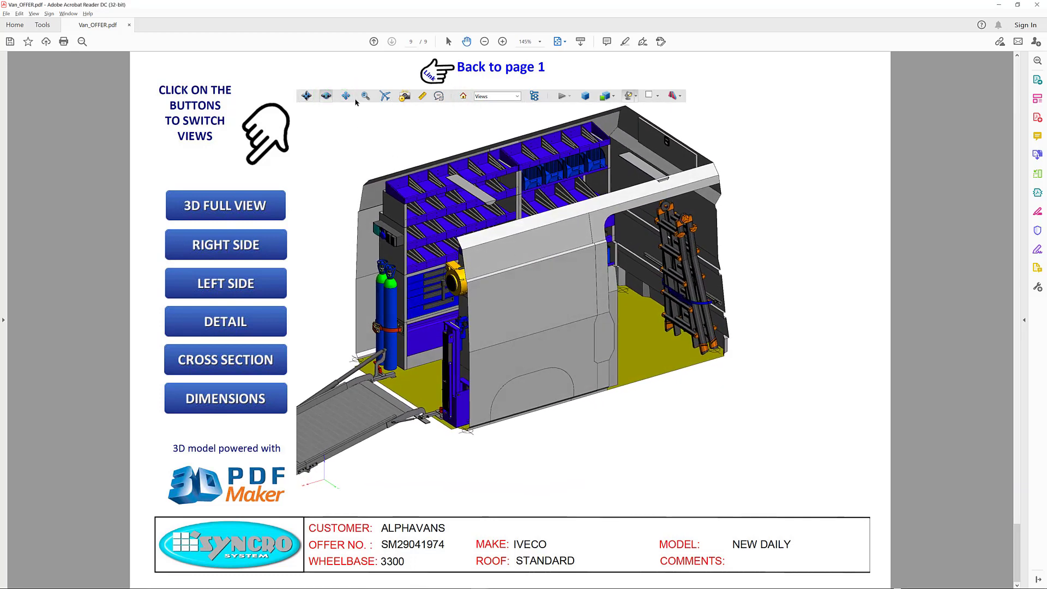
click(676, 96)
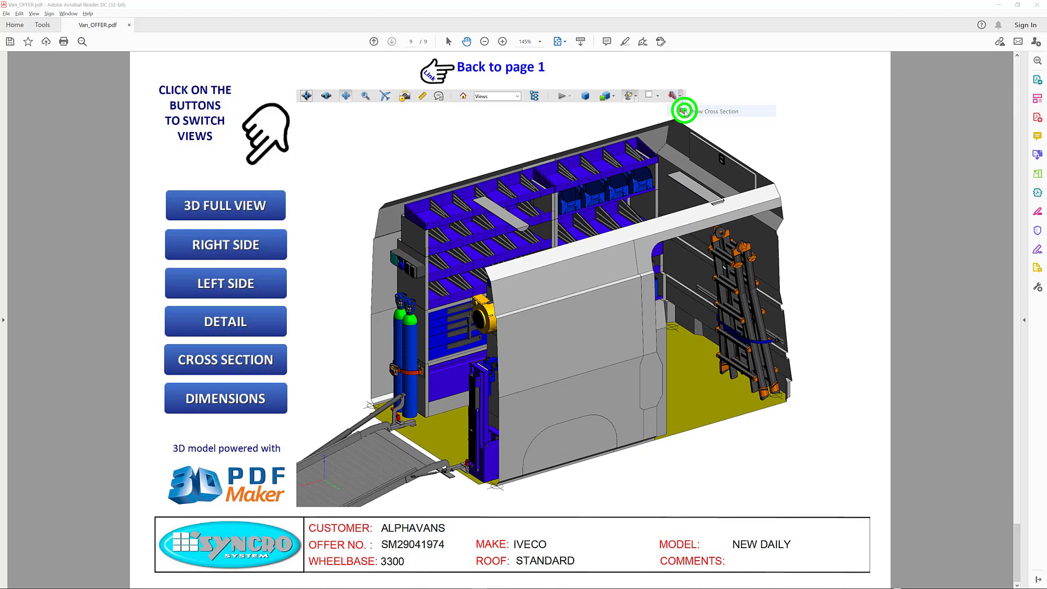
click(688, 119)
drag(517, 171, 892, 191)
click(796, 254)
drag(631, 335, 484, 178)
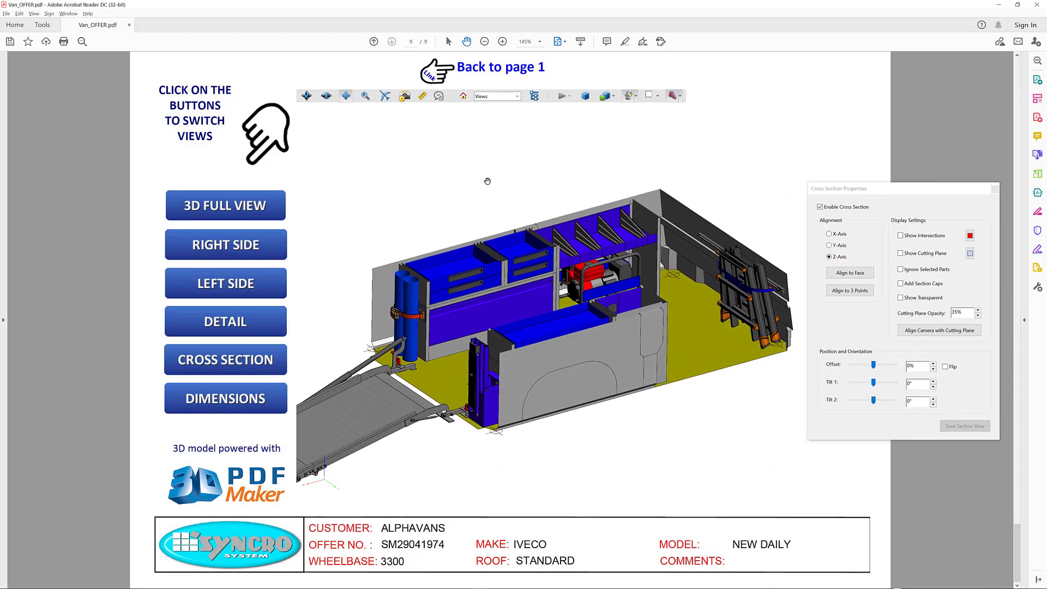
click(349, 93)
mouse_move(592, 338)
mouse_down()
mouse_move(584, 256)
mouse_move(586, 267)
mouse_up()
Add a 'Cross Section' 3D comment to the sectioned van.
click(439, 96)
click(423, 242)
click(447, 156)
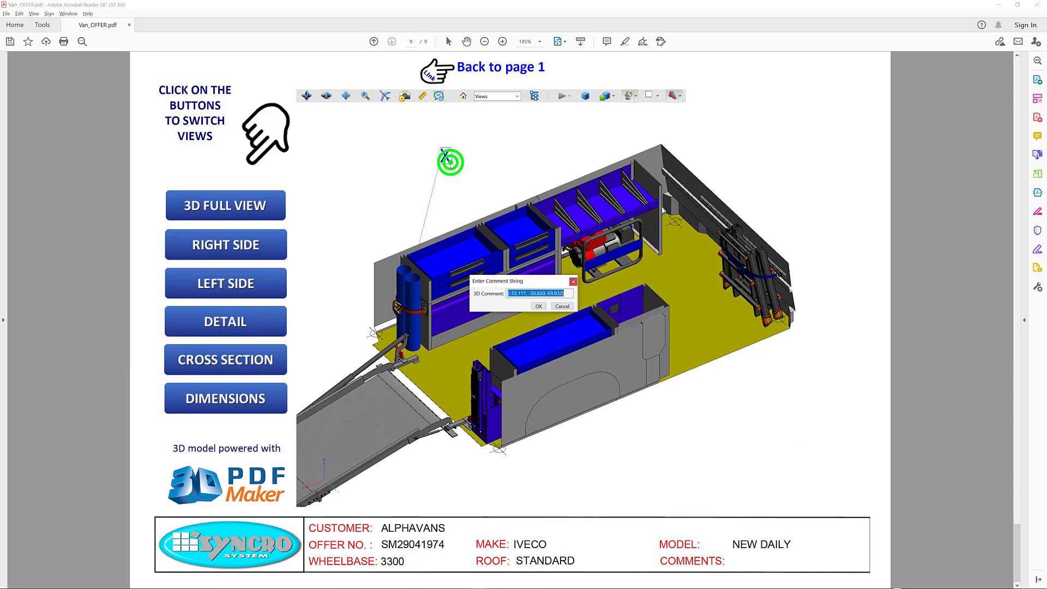
text(Cross Section)
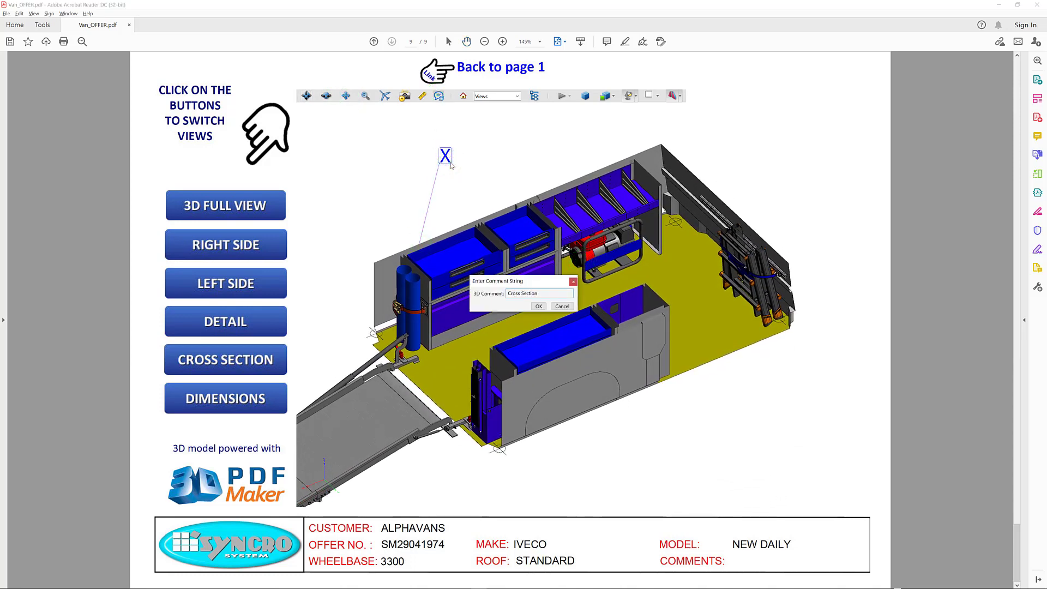
click(538, 306)
click(996, 191)
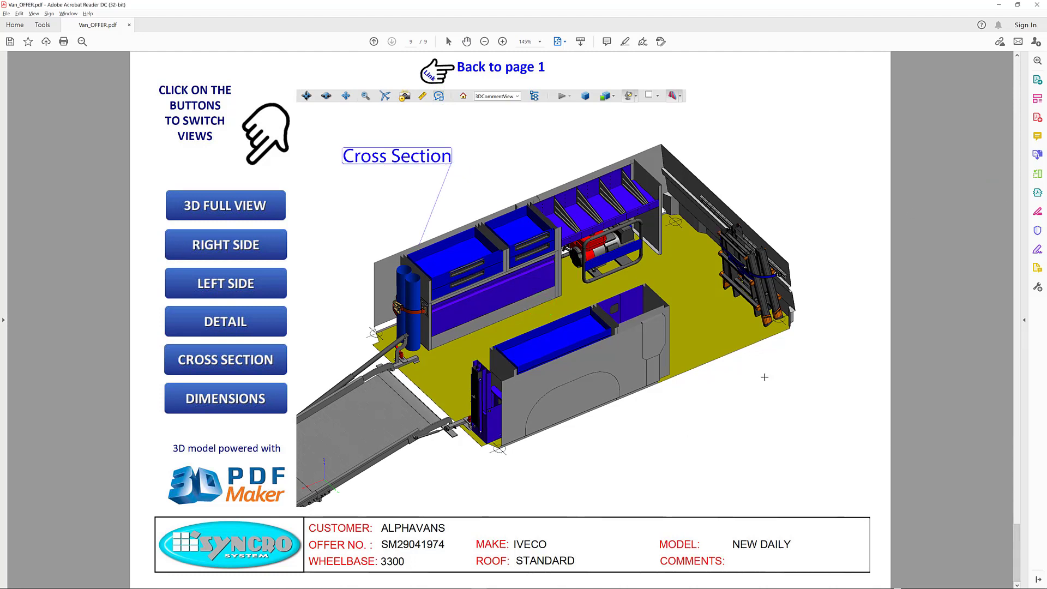
Isolate the van floor part using Part Options > Isolate Part.
click(685, 289)
right_click(684, 286)
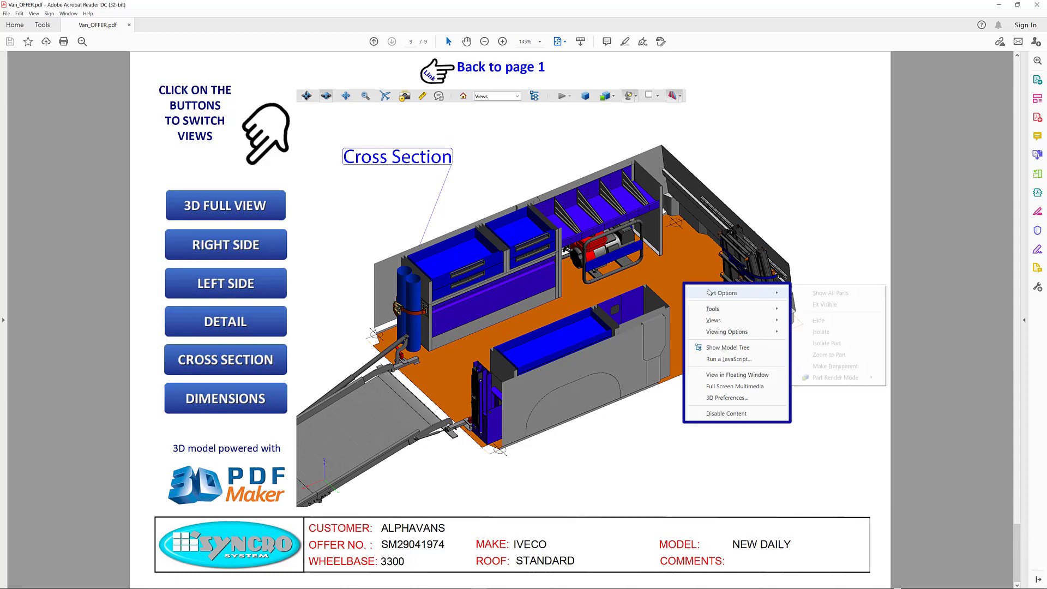
mouse_move(722, 292)
click(814, 344)
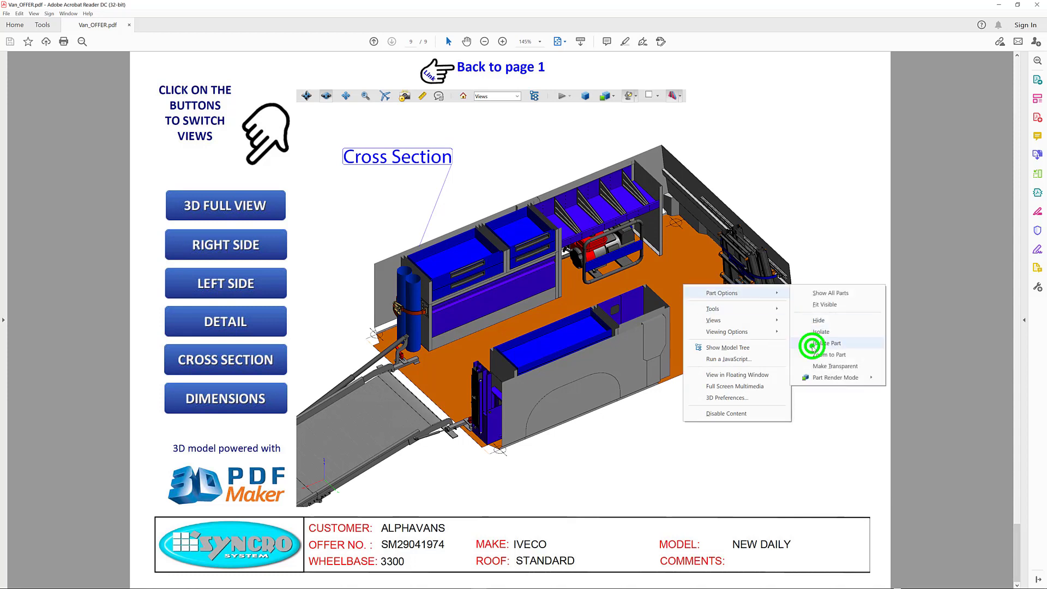
click(739, 423)
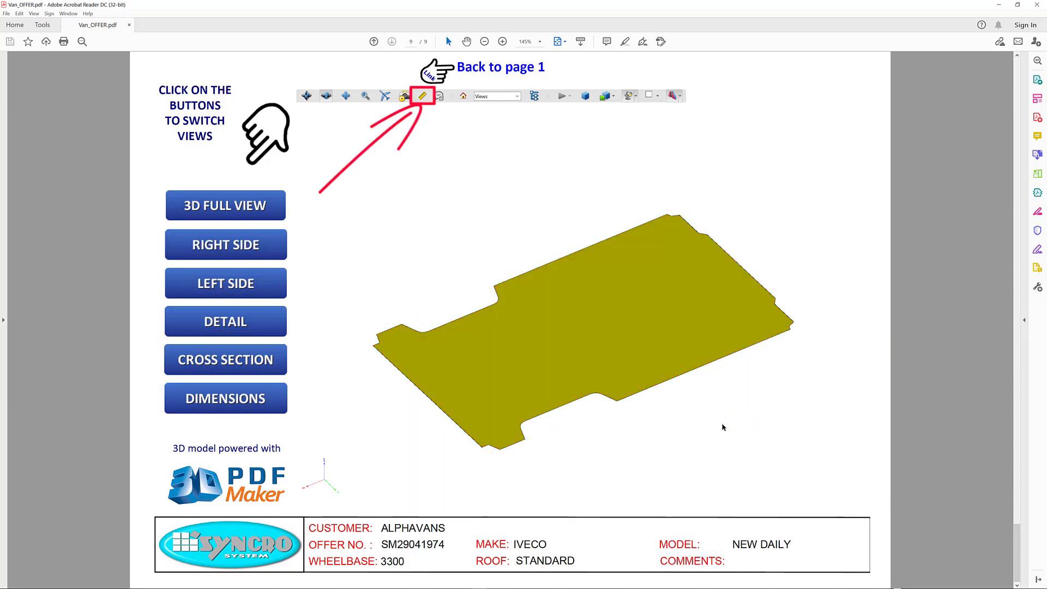
Measure the floor's 168.6, 90.6 and 180.8 cm edges.
click(423, 97)
click(668, 215)
click(540, 246)
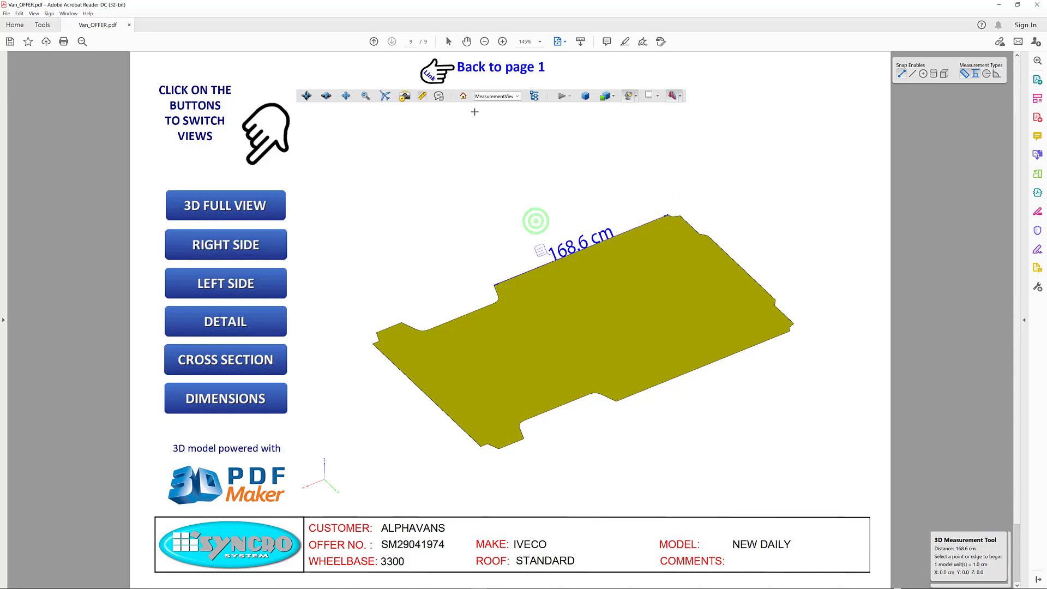
click(496, 285)
click(495, 285)
click(392, 283)
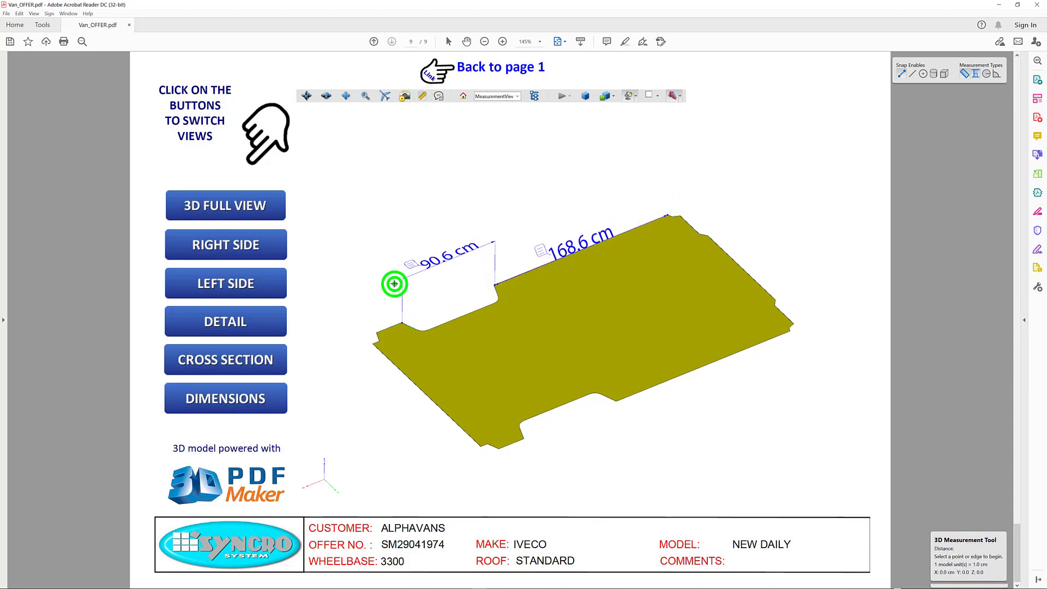
click(422, 97)
click(667, 215)
click(782, 324)
click(739, 169)
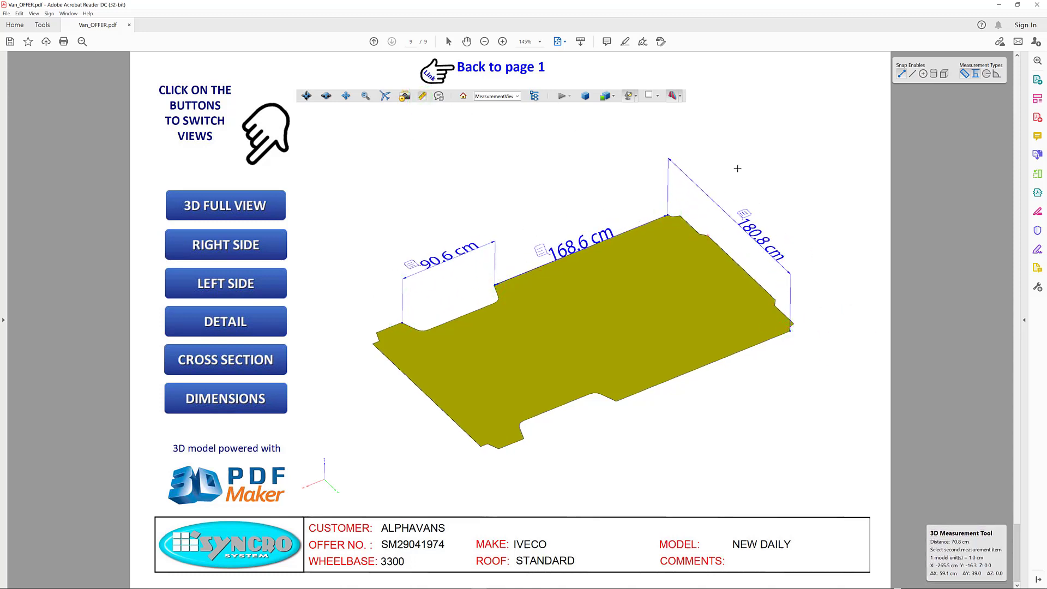
click(423, 96)
Measure the 100.3 and 159.8 cm edges and the 305.0 cm full length.
click(708, 236)
click(777, 303)
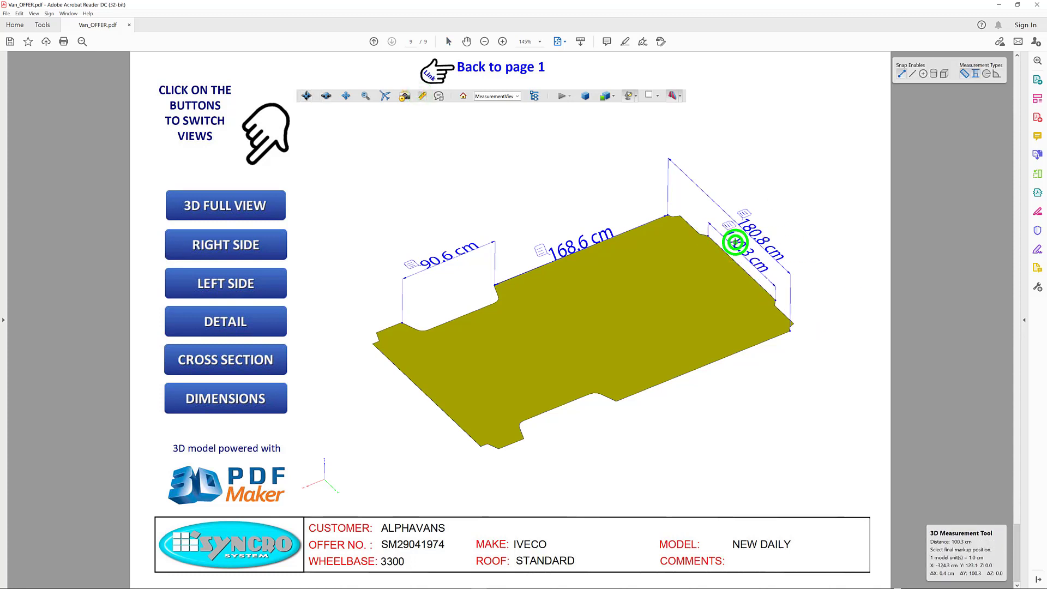
click(736, 241)
click(423, 98)
click(373, 344)
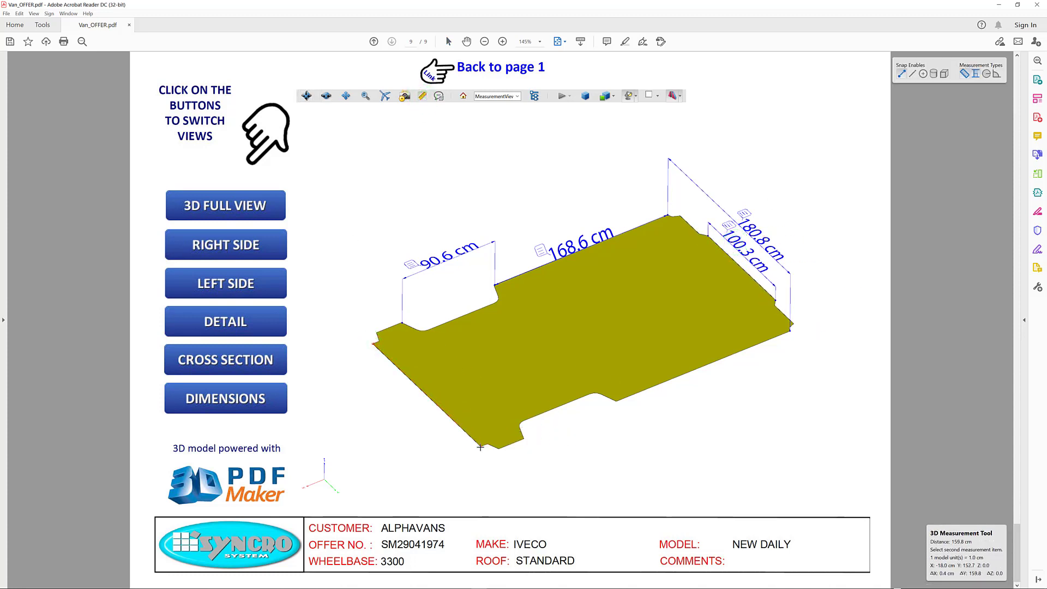
click(481, 447)
click(408, 392)
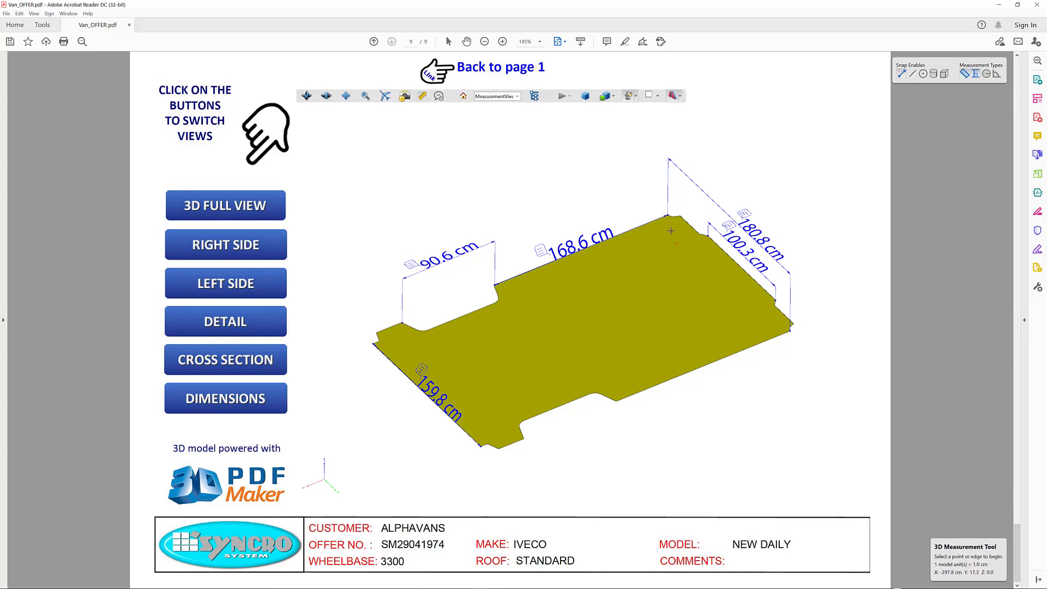
click(703, 235)
click(397, 363)
click(538, 326)
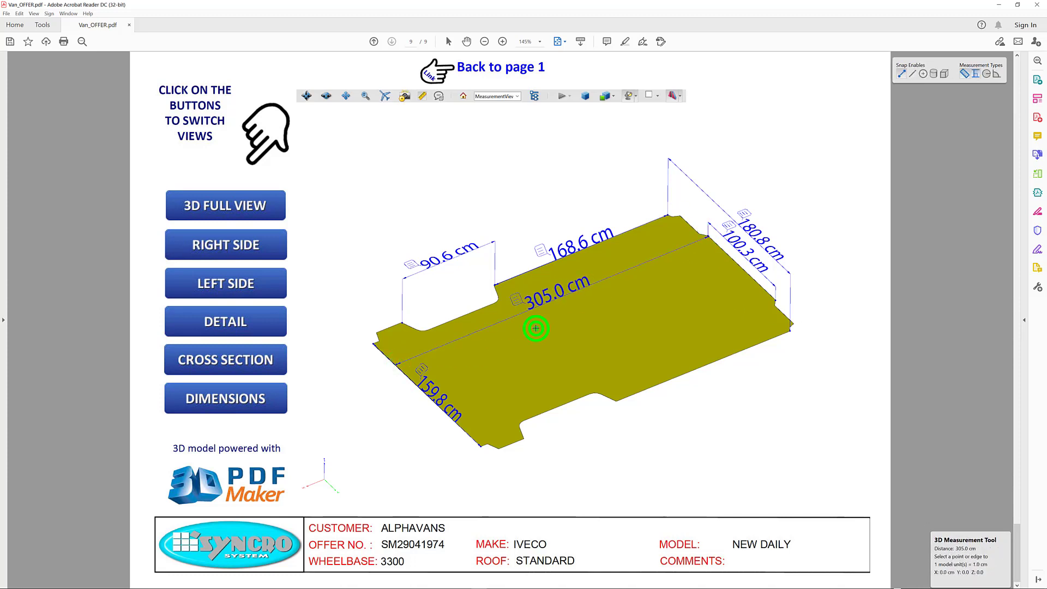
key(Escape)
Save the measured document in Acrobat and reopen the last saved file.
click(6, 13)
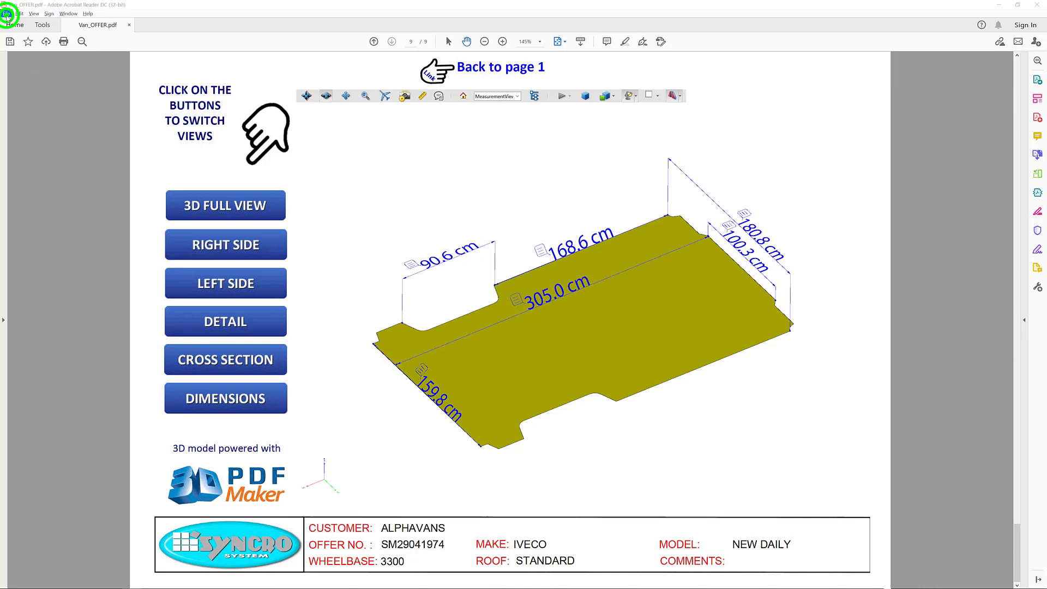
click(32, 65)
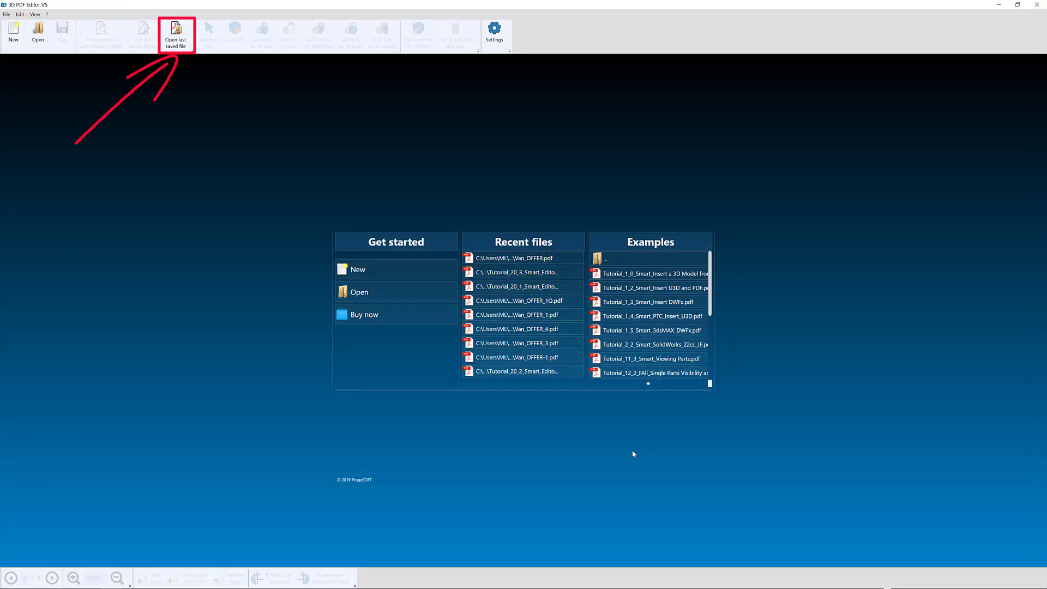
click(184, 43)
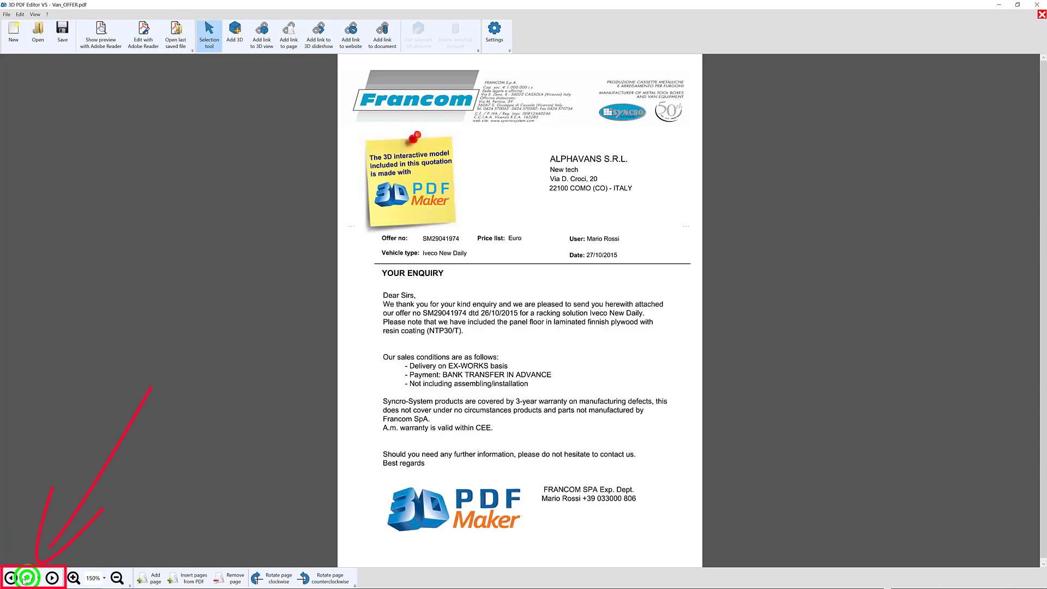
Rename the van model's first 3D views, starting with 3D Full View.
double_click(466, 306)
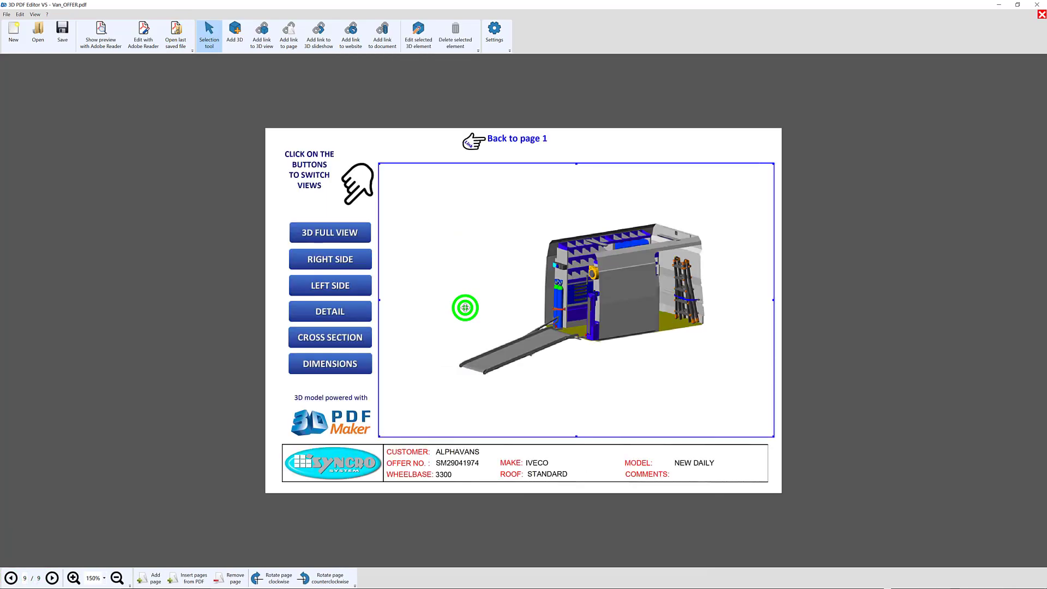
click(540, 289)
click(482, 343)
text(3D Full)
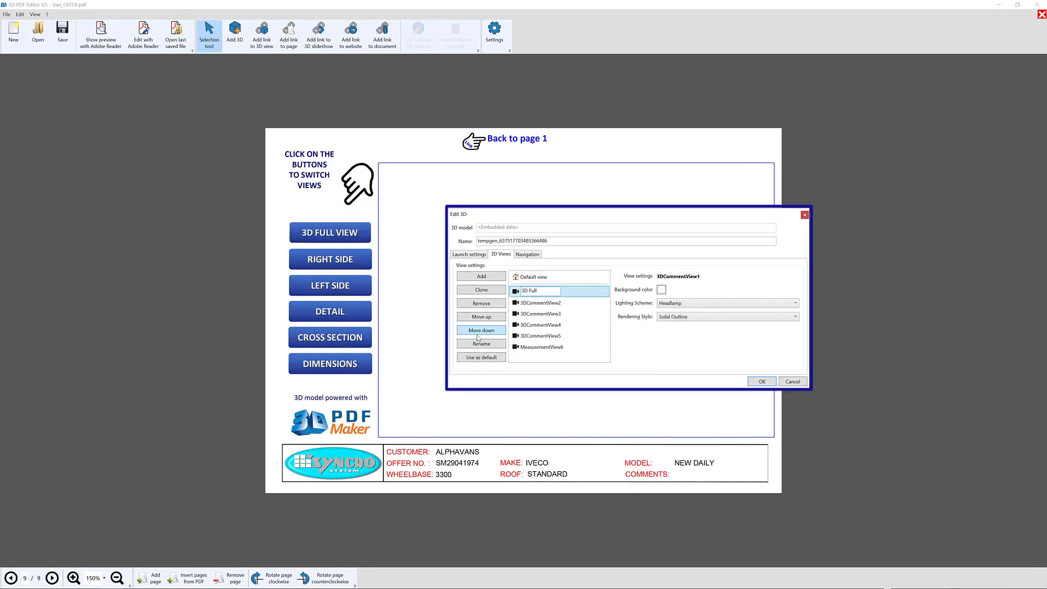
text(View)
key(Return)
key(Down)
click(480, 343)
text(Right Side View)
click(534, 313)
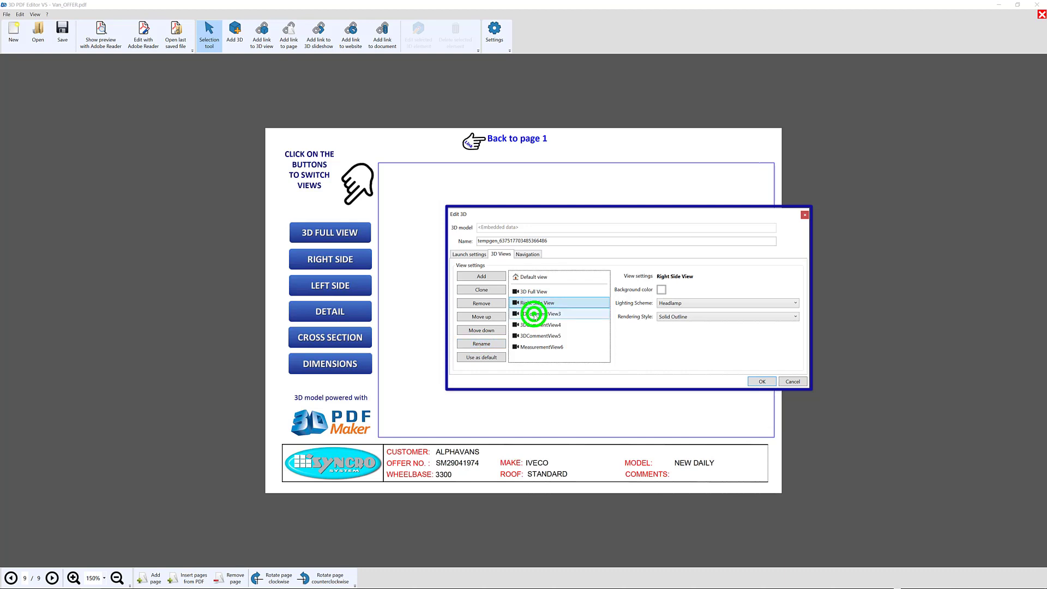
click(481, 342)
text(Left Side Vie)
Rename the remaining views, including Left Side View and Dimensions View.
click(542, 325)
click(481, 343)
text(Detail View)
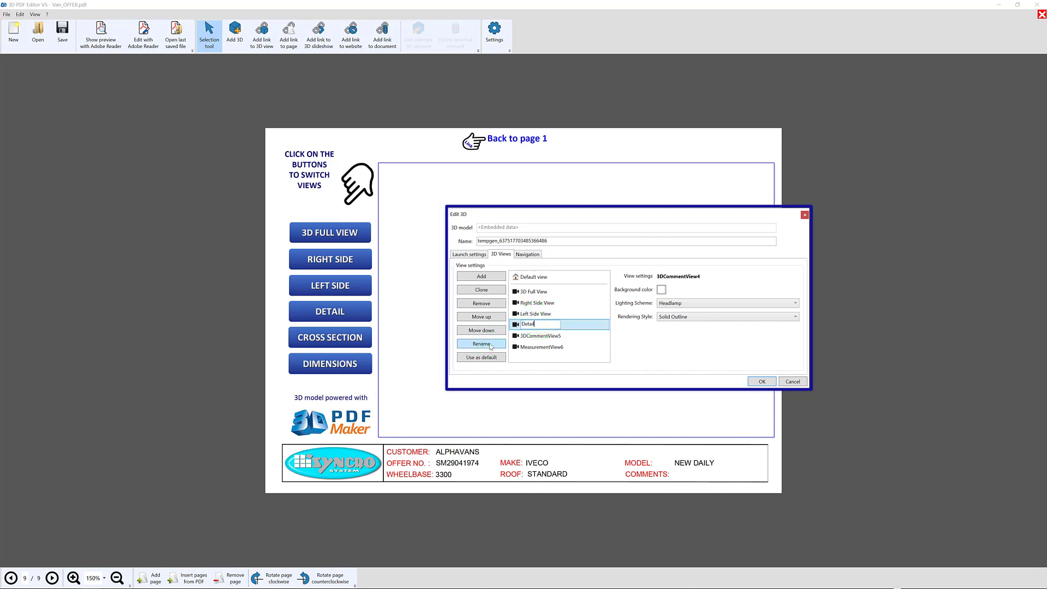
click(543, 335)
click(482, 343)
text(Cross)
text(w)
click(533, 347)
click(481, 343)
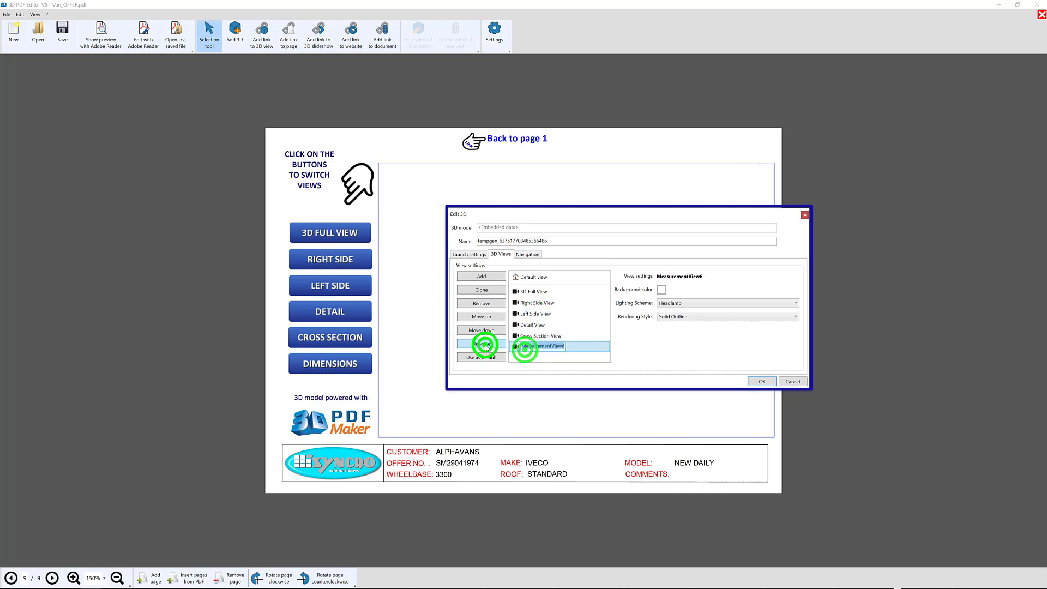
text(Dimensions View)
key(Return)
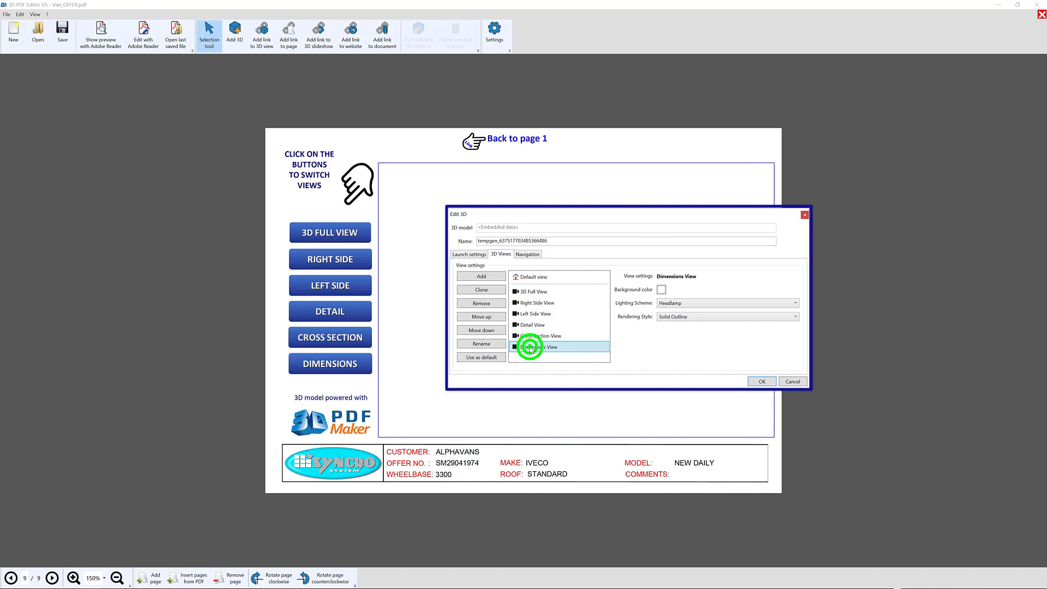
Give Dimensions View a light cyan background and CAD Optimized Lights.
click(662, 289)
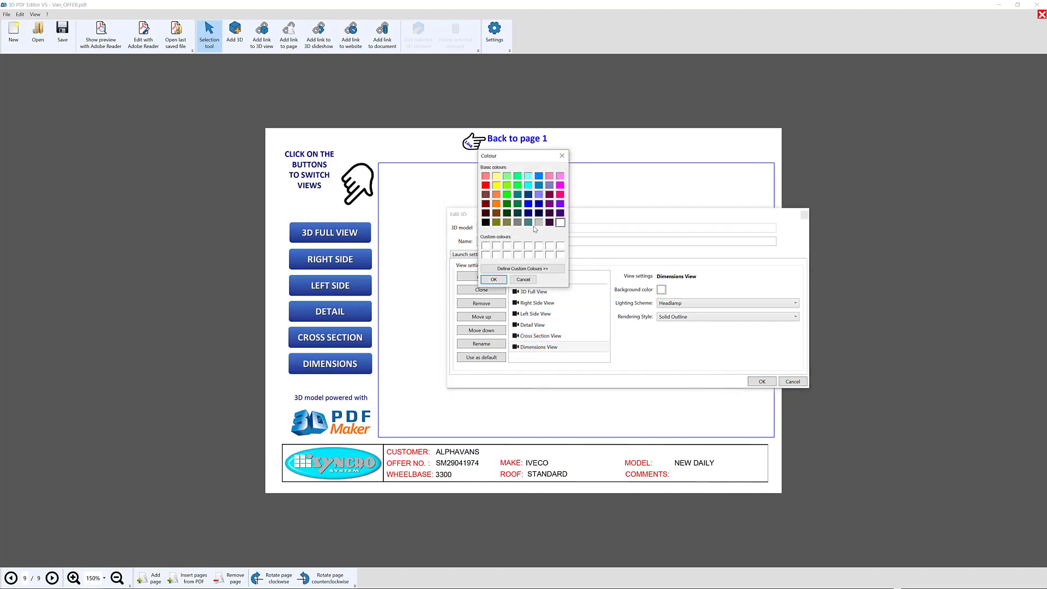
click(528, 179)
click(493, 280)
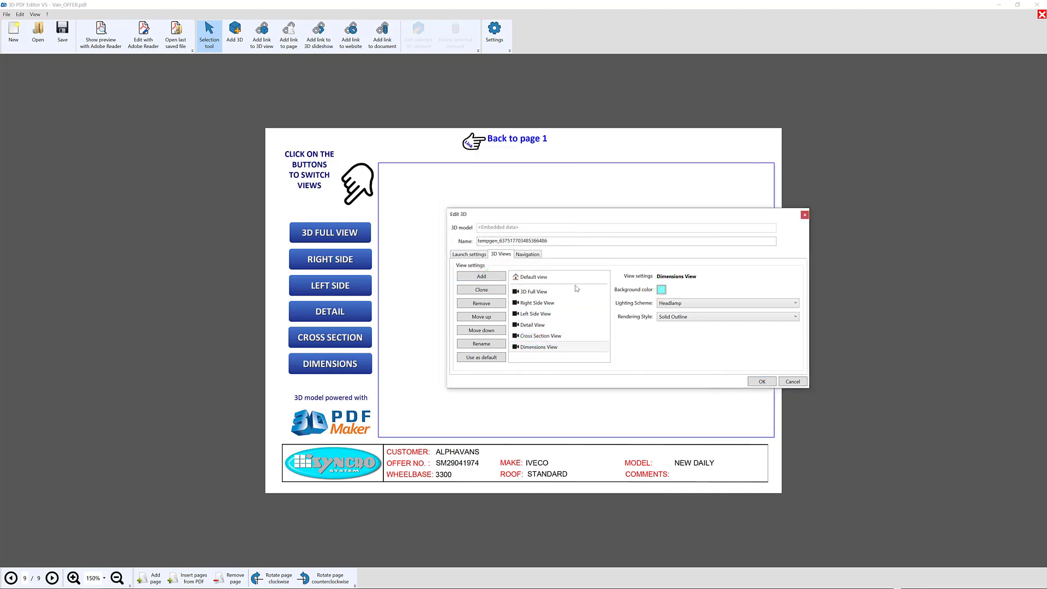
click(667, 304)
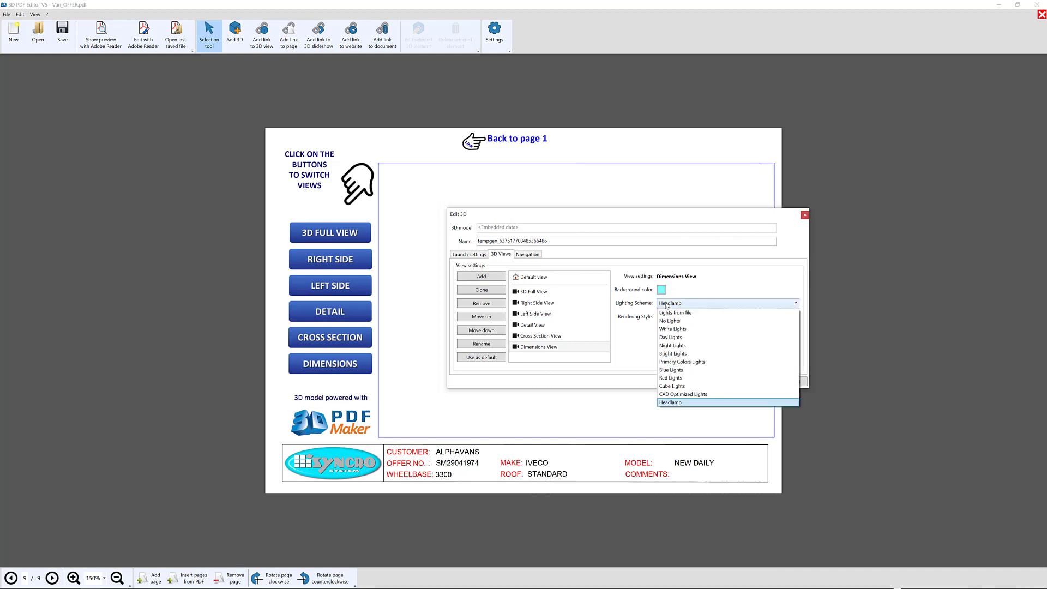
click(680, 396)
click(751, 381)
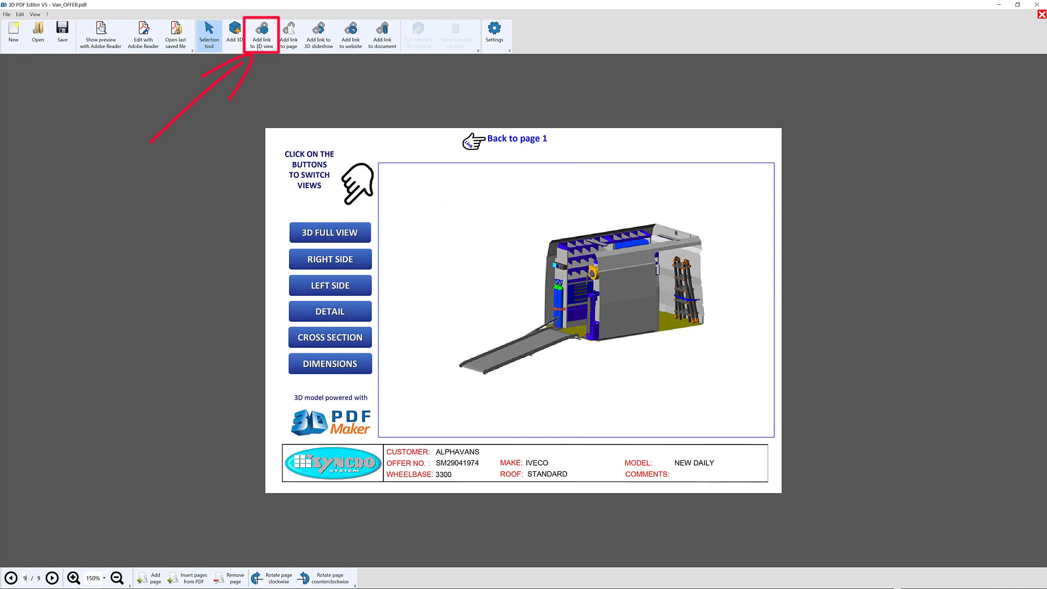
Link the 3D FULL VIEW button to the 3D Full View named view.
click(258, 38)
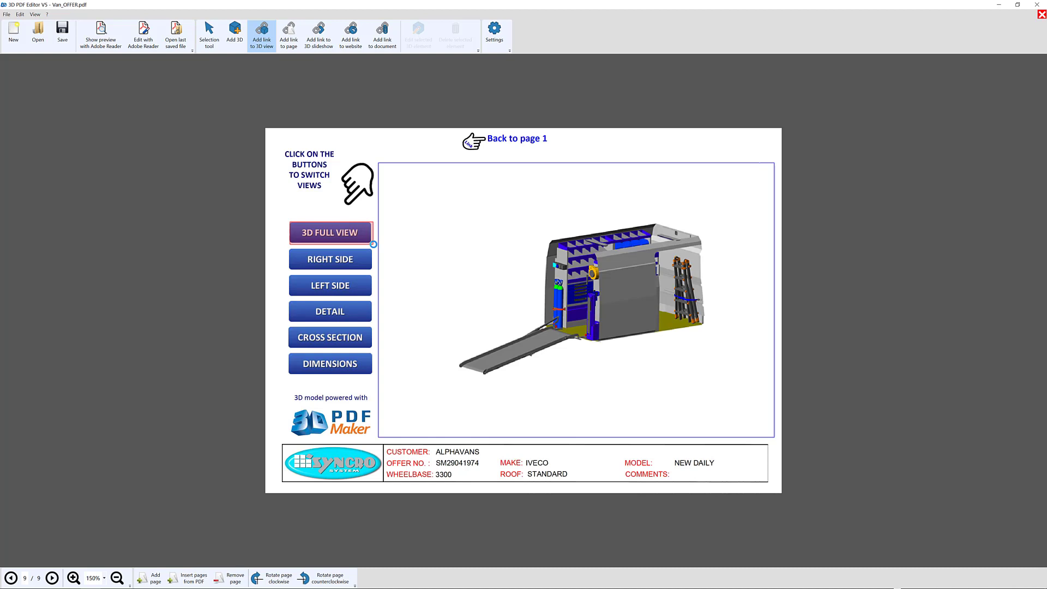
click(373, 244)
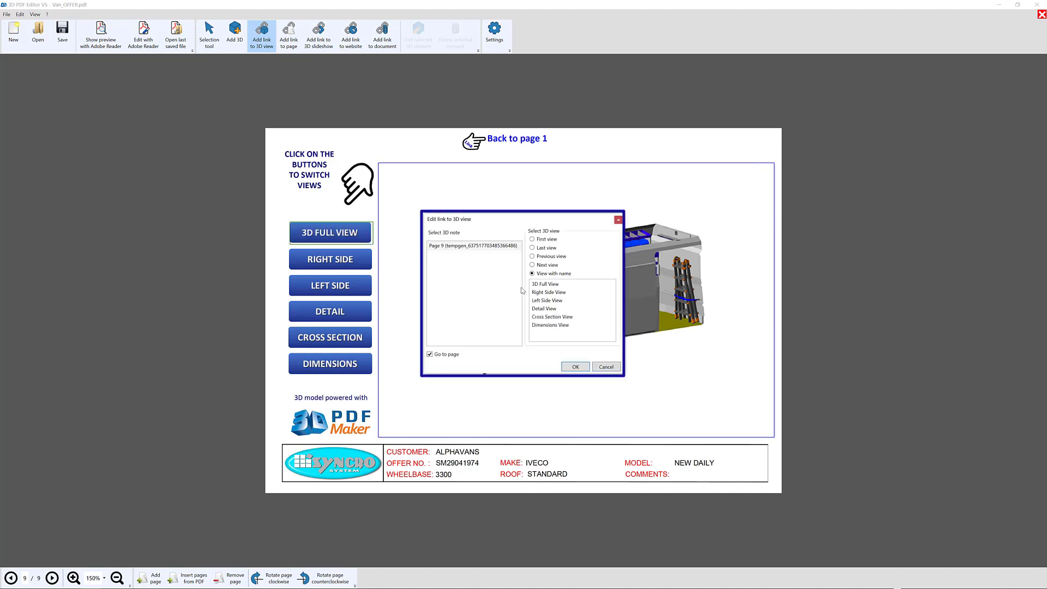
click(533, 287)
click(534, 287)
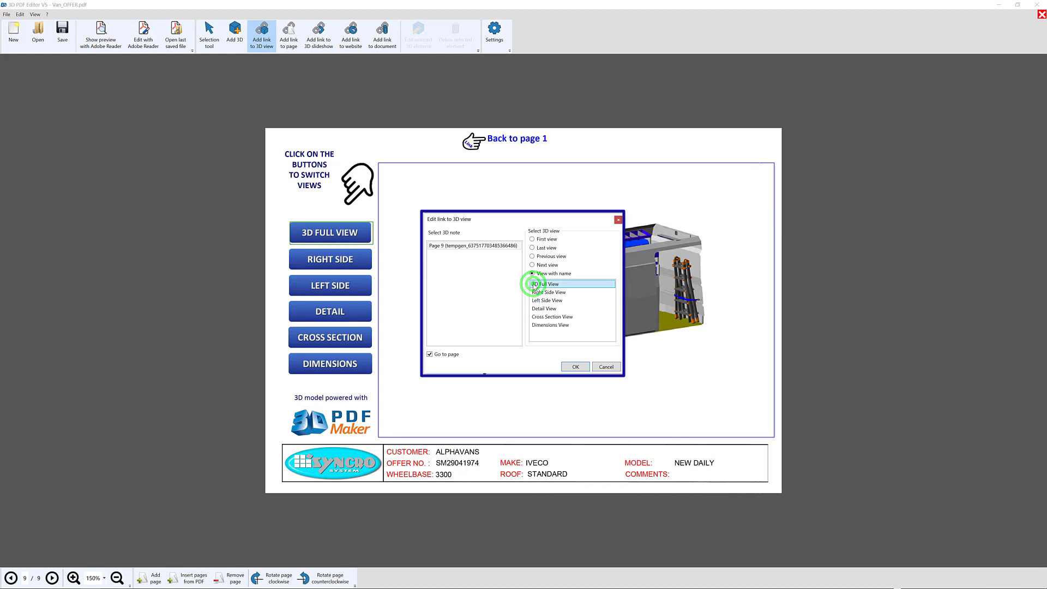
click(576, 370)
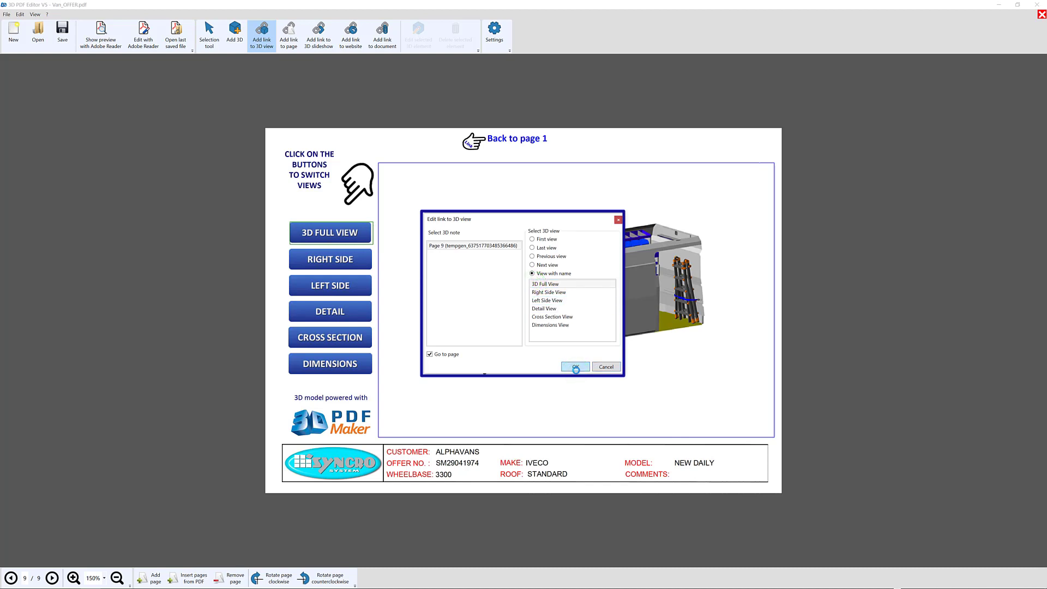
click(576, 369)
Link the RIGHT SIDE and LEFT SIDE buttons to their matching side views.
click(262, 34)
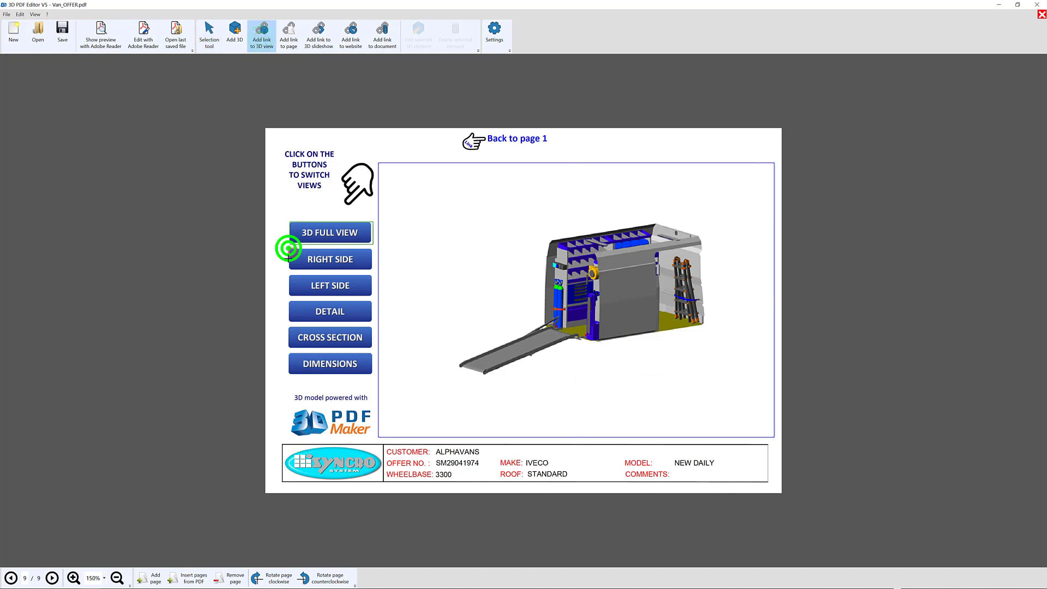
drag(287, 248, 374, 270)
click(550, 292)
click(580, 367)
click(262, 35)
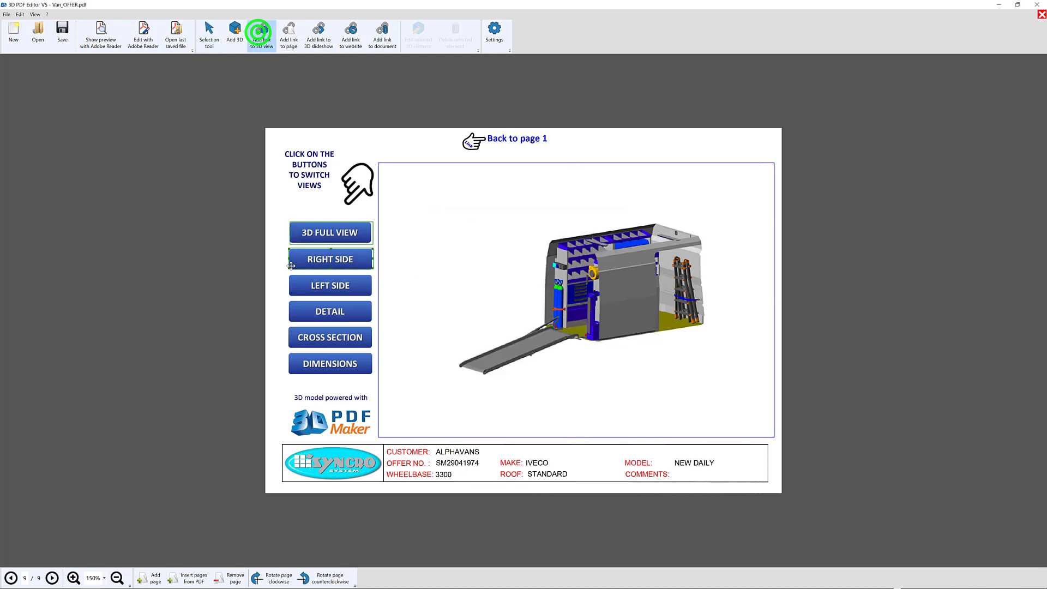
drag(288, 275, 374, 298)
click(547, 301)
click(577, 367)
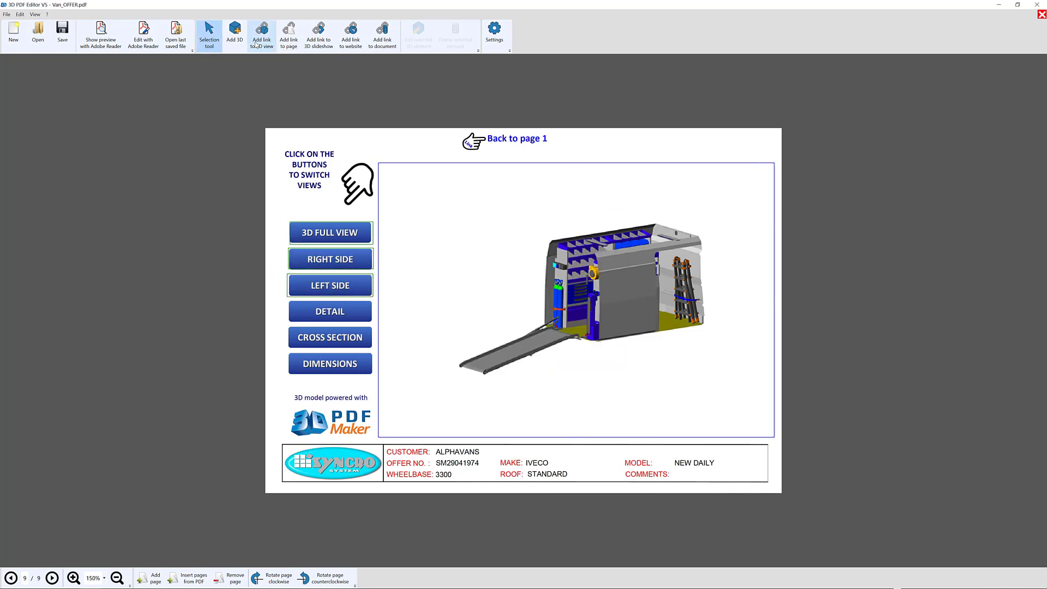
Link the DETAIL and CROSS SECTION buttons to Detail View and Cross Section View.
click(262, 34)
drag(287, 301, 398, 321)
click(534, 309)
click(575, 367)
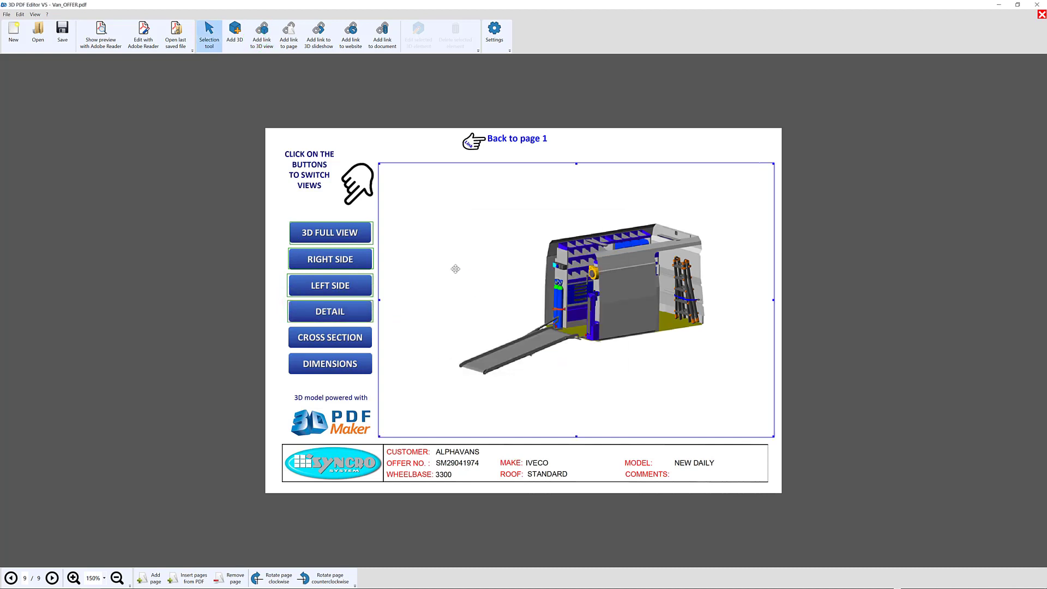
click(262, 34)
drag(288, 326, 372, 347)
click(538, 315)
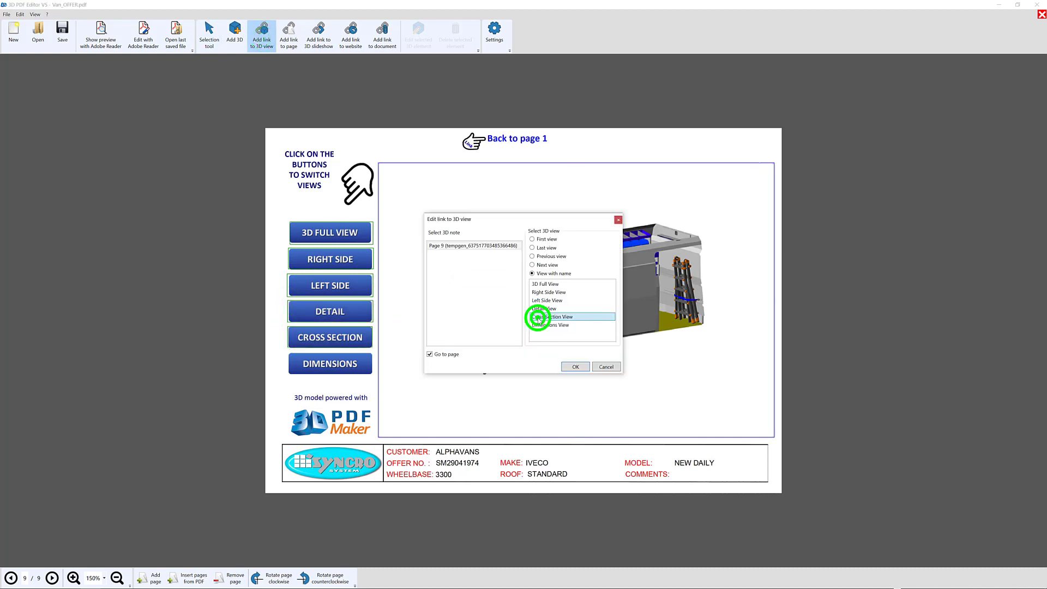
click(575, 366)
Link the DIMENSIONS button to the Dimensions named view.
click(262, 34)
drag(287, 353, 355, 373)
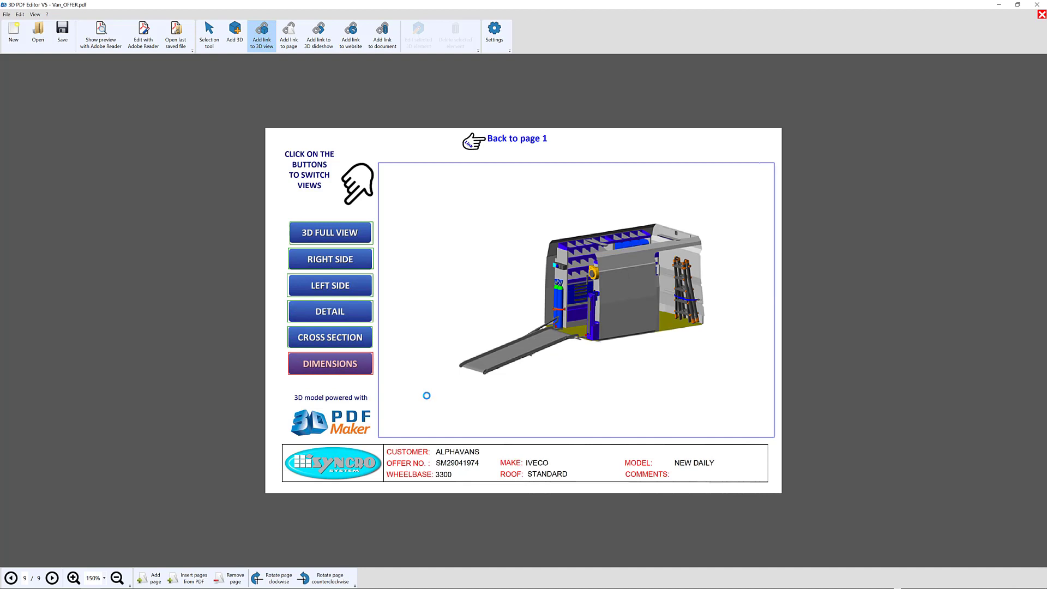
click(542, 326)
click(574, 369)
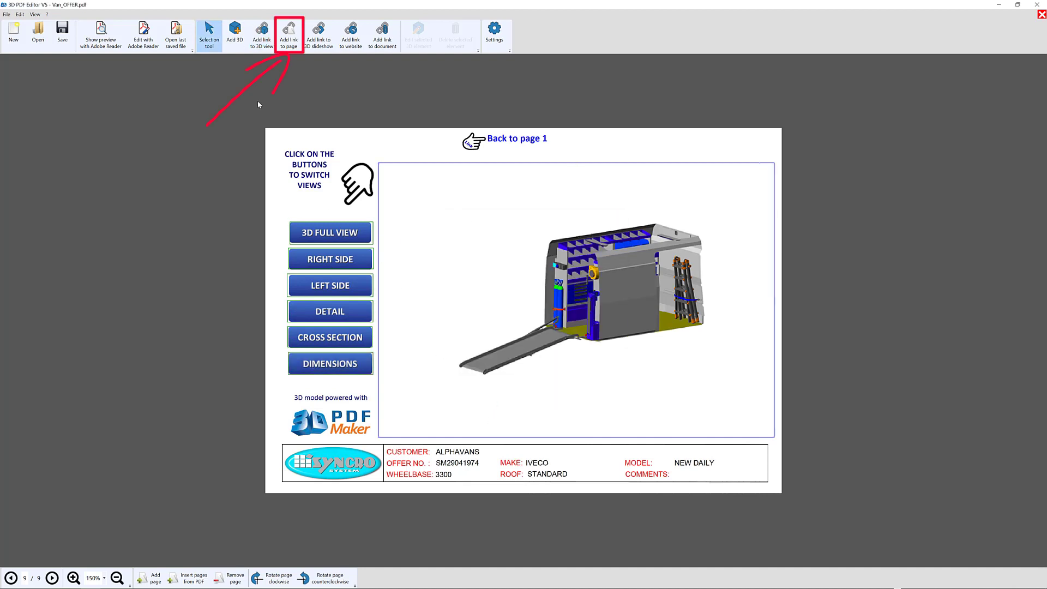
Make 'Back to page 1' a link to the first page.
click(289, 35)
drag(457, 130, 553, 154)
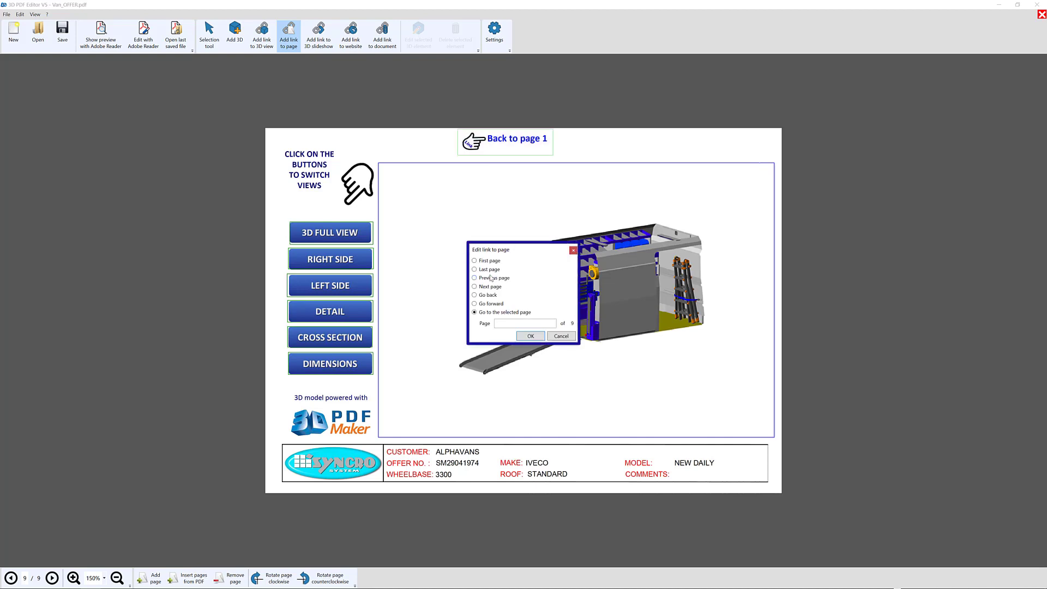
click(474, 262)
click(525, 340)
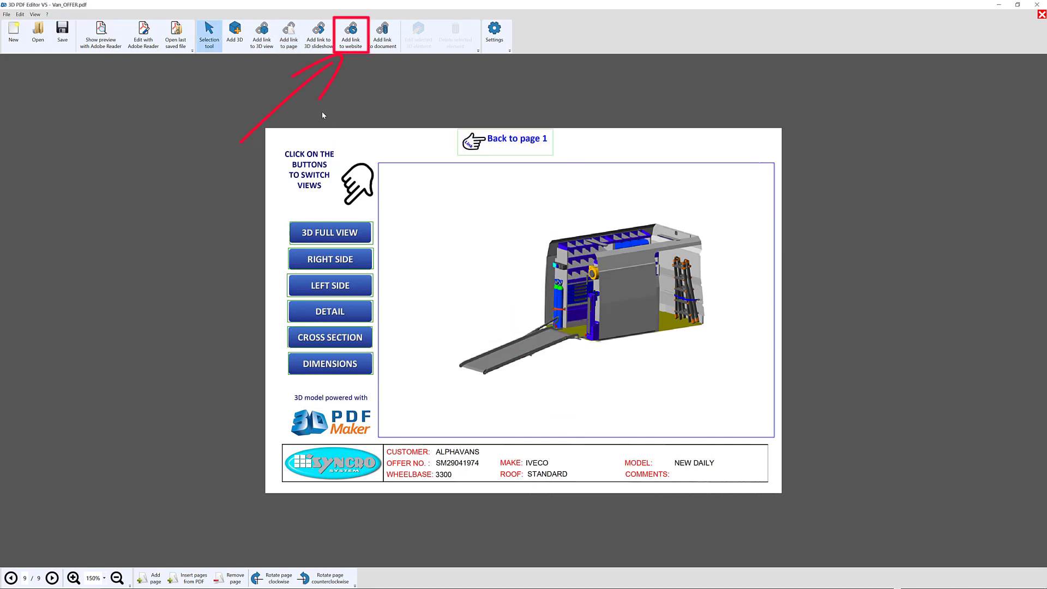
Link the 3D PDF Maker and Syncro logos to their websites, pasting the address.
click(351, 37)
drag(281, 391, 376, 441)
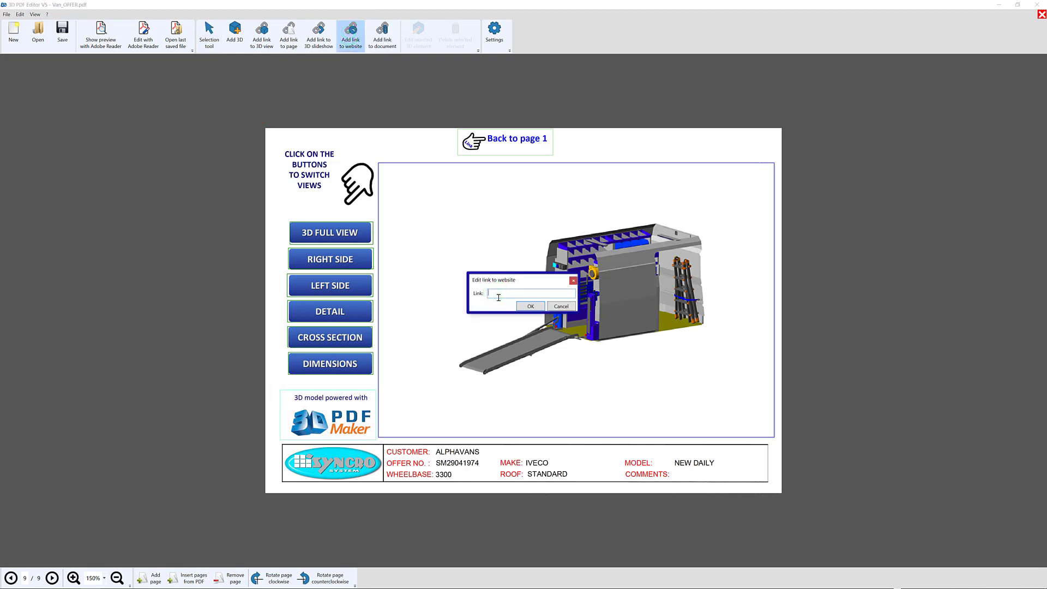
text(https://www.3dpdfmaker.com/)
click(524, 304)
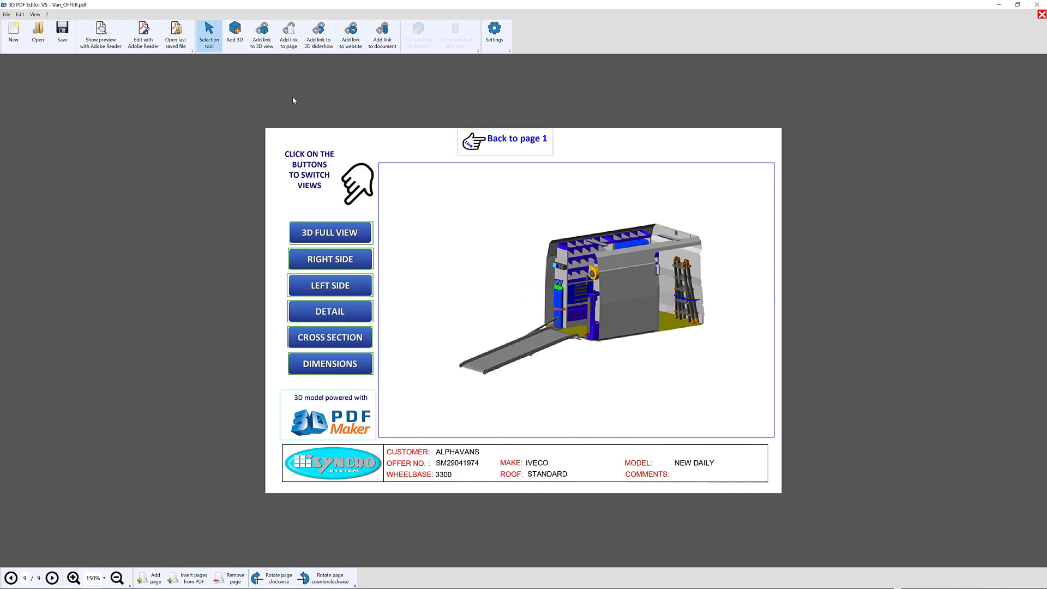
click(351, 37)
drag(281, 443, 387, 486)
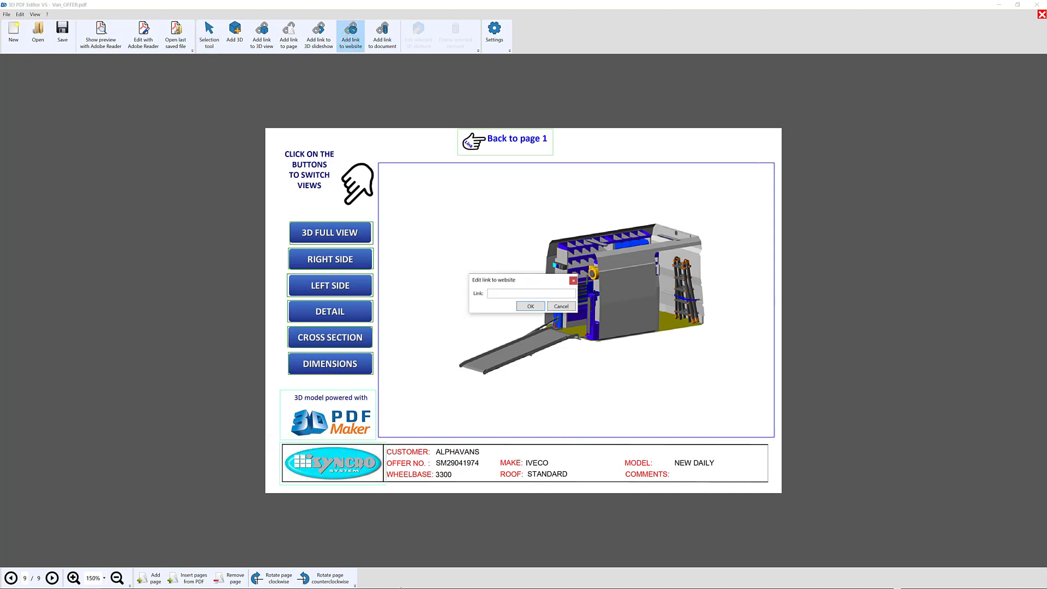
click(528, 307)
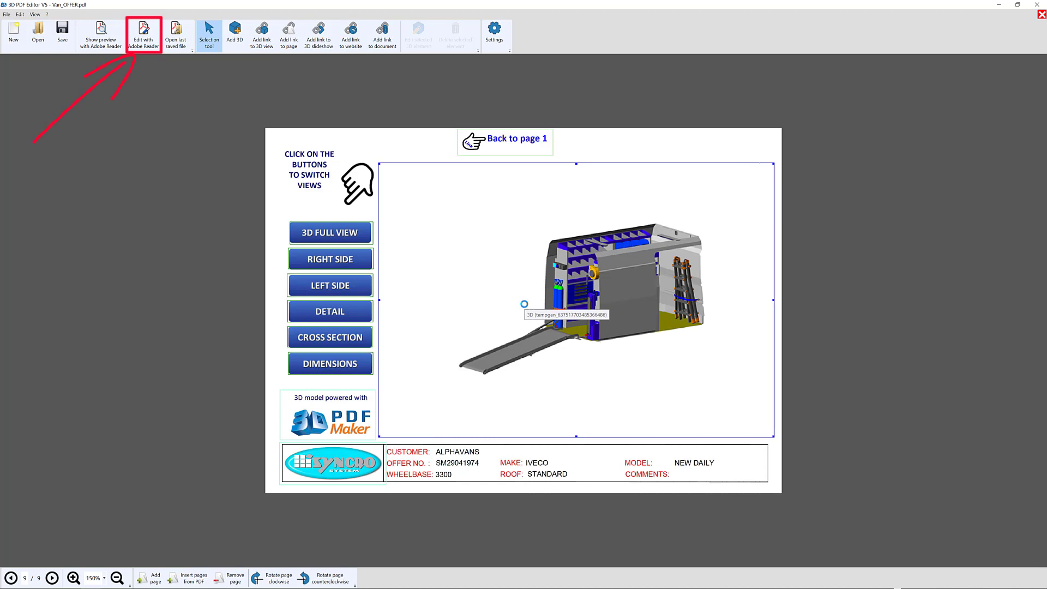
Open the quotation in Adobe Reader at actual size and jump to page 9.
click(144, 33)
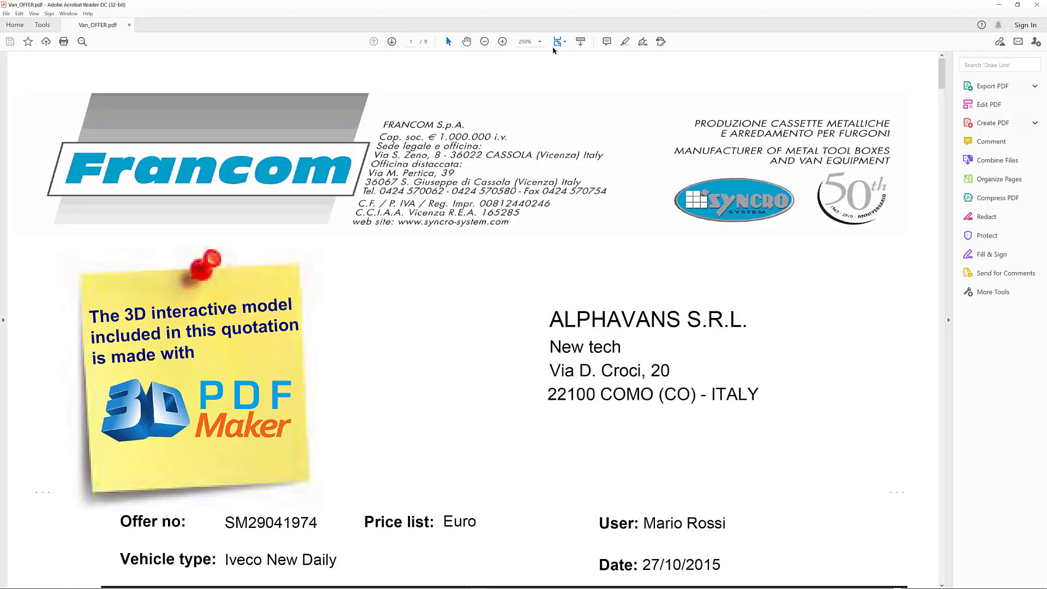
click(559, 45)
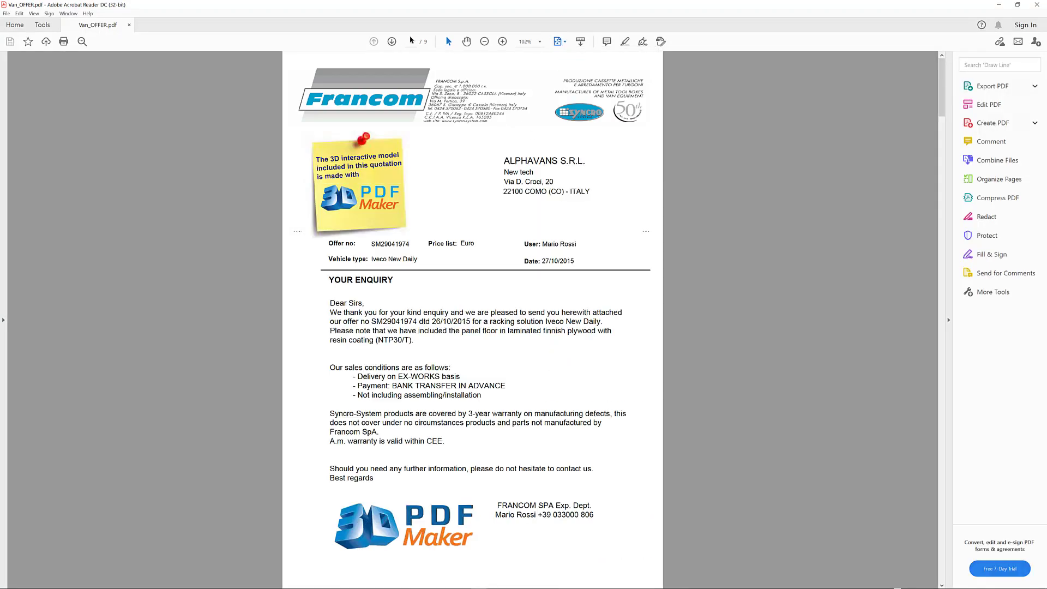
click(412, 41)
text(9)
key(Return)
Test all six view buttons, from 3D Full View through Dimensions and back.
click(950, 319)
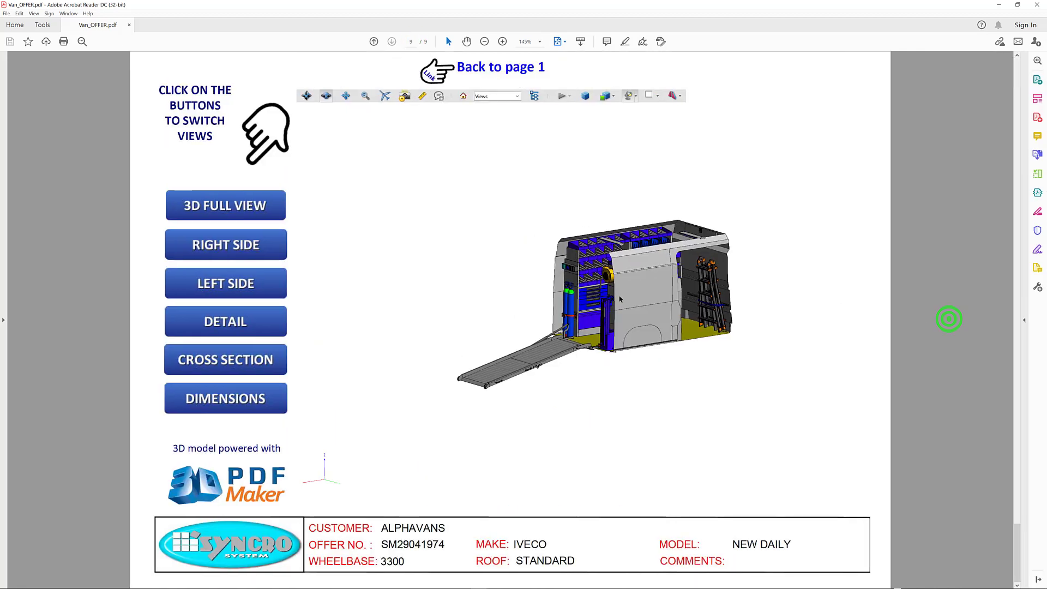
click(196, 205)
click(203, 248)
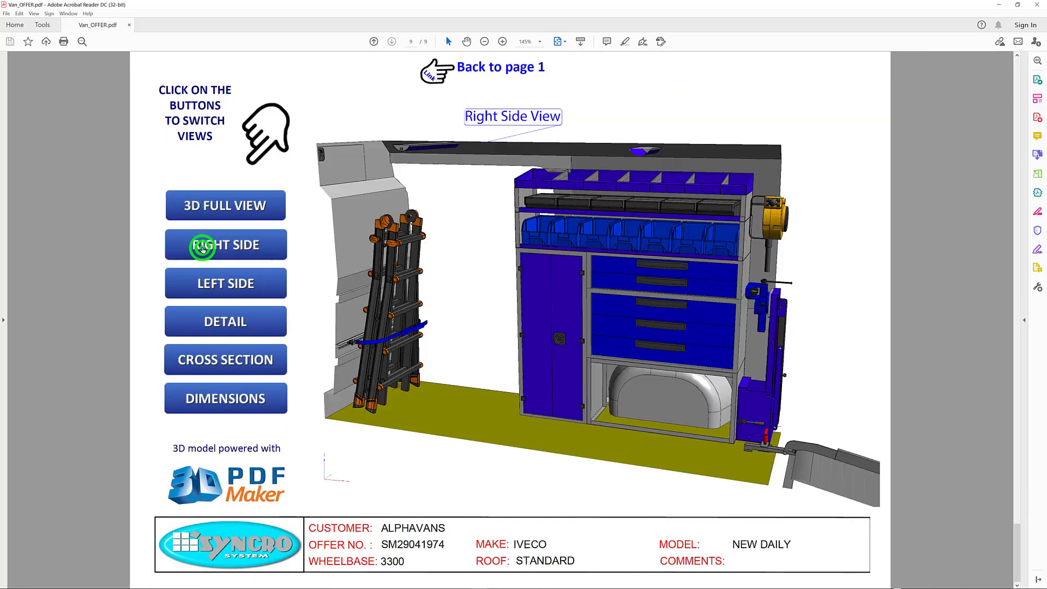
click(217, 284)
click(222, 324)
click(229, 360)
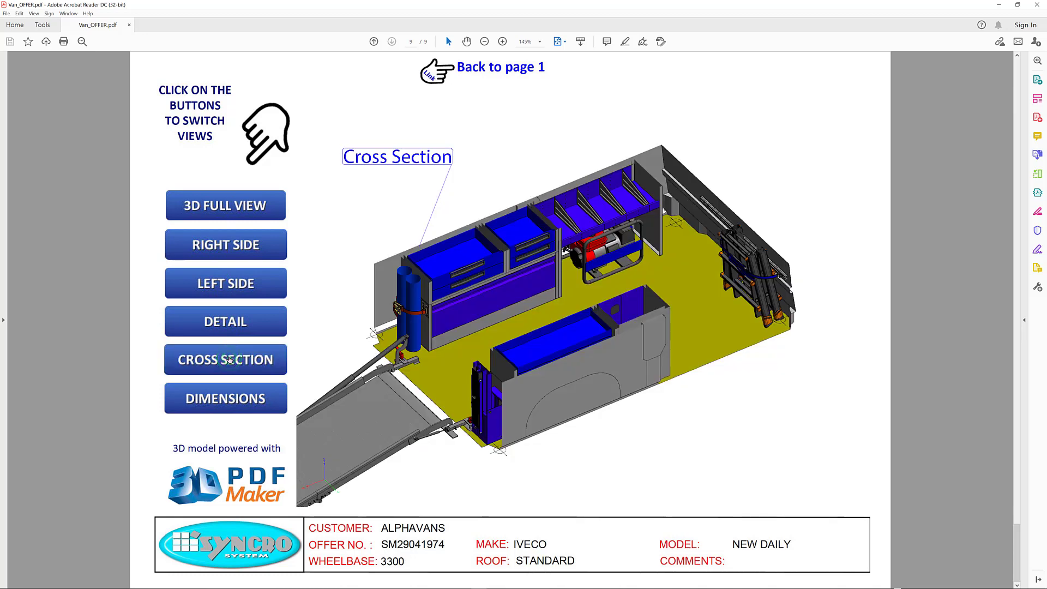
click(235, 401)
click(221, 209)
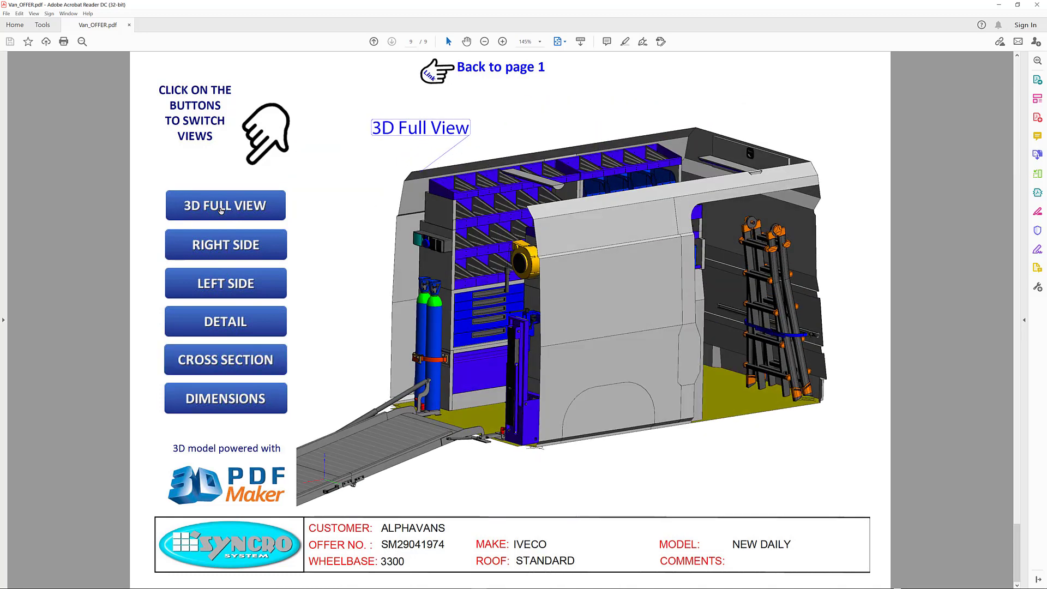
Rotate the van, add a Parallel vice 3D comment, and reset the view.
drag(388, 233, 491, 237)
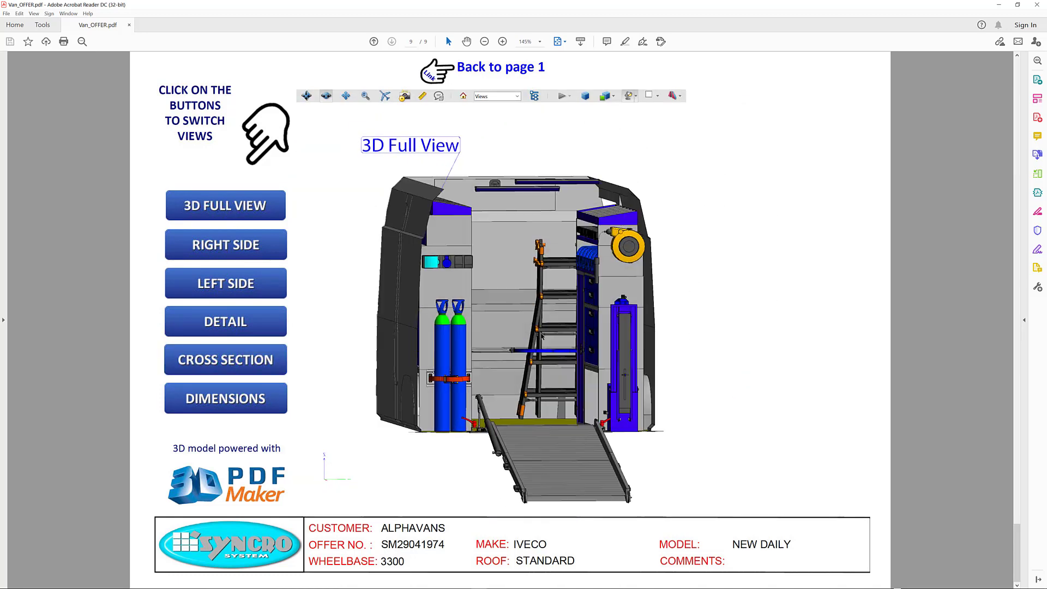
scroll(523, 303, up, 5)
click(697, 290)
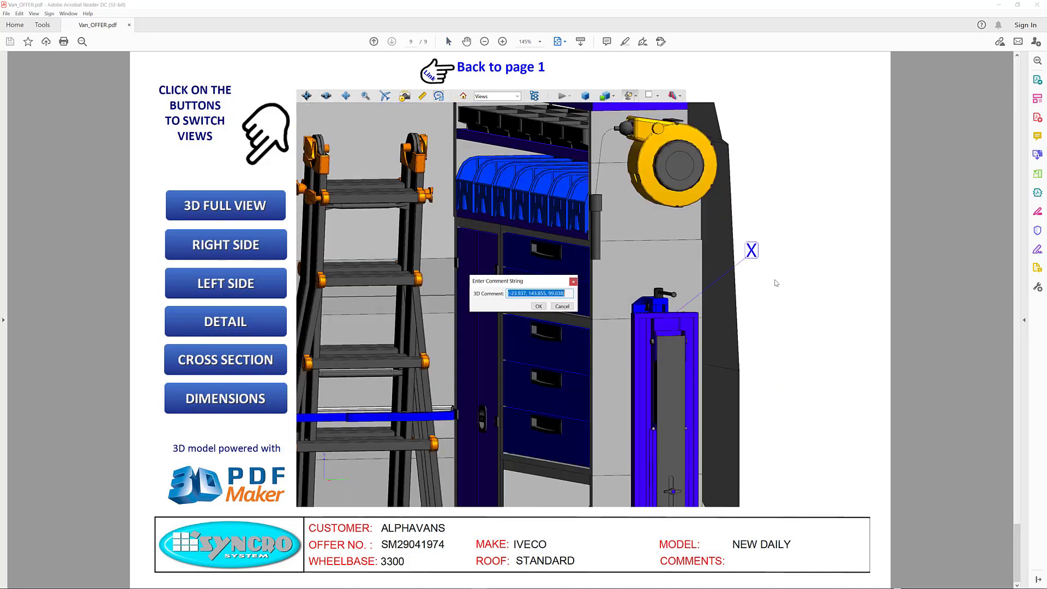
text(Parallel vice)
click(539, 306)
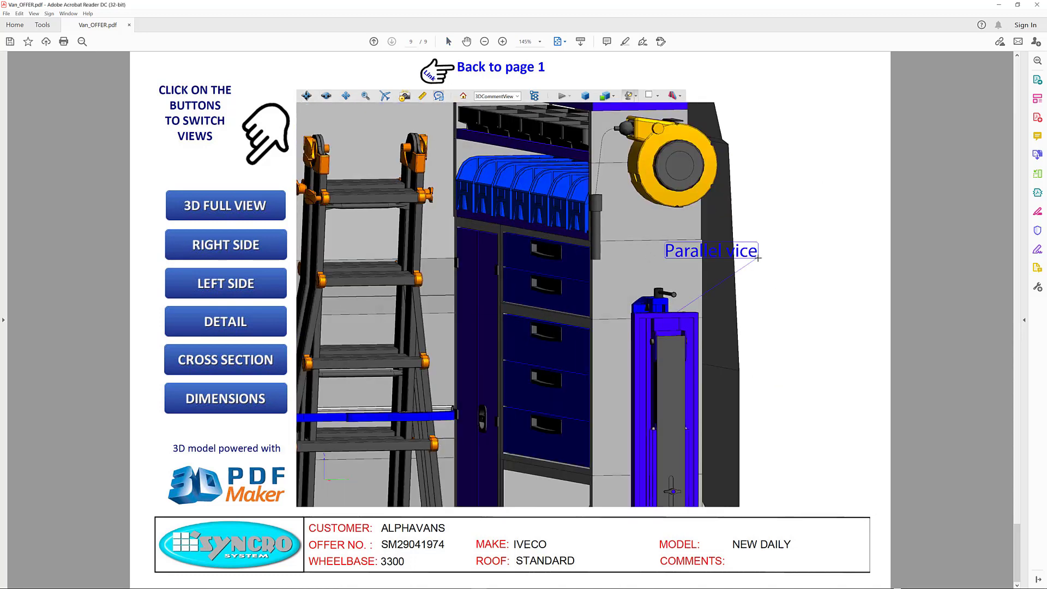
click(464, 96)
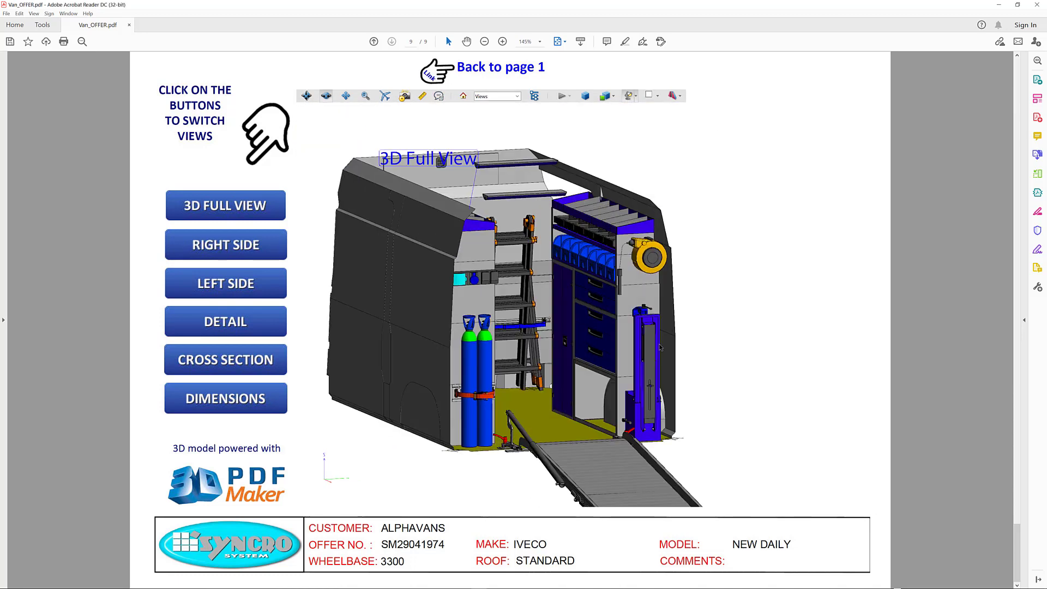
scroll(524, 303, up, 5)
Add a '1' comment marker, remove it, and follow Back to page 1.
click(854, 120)
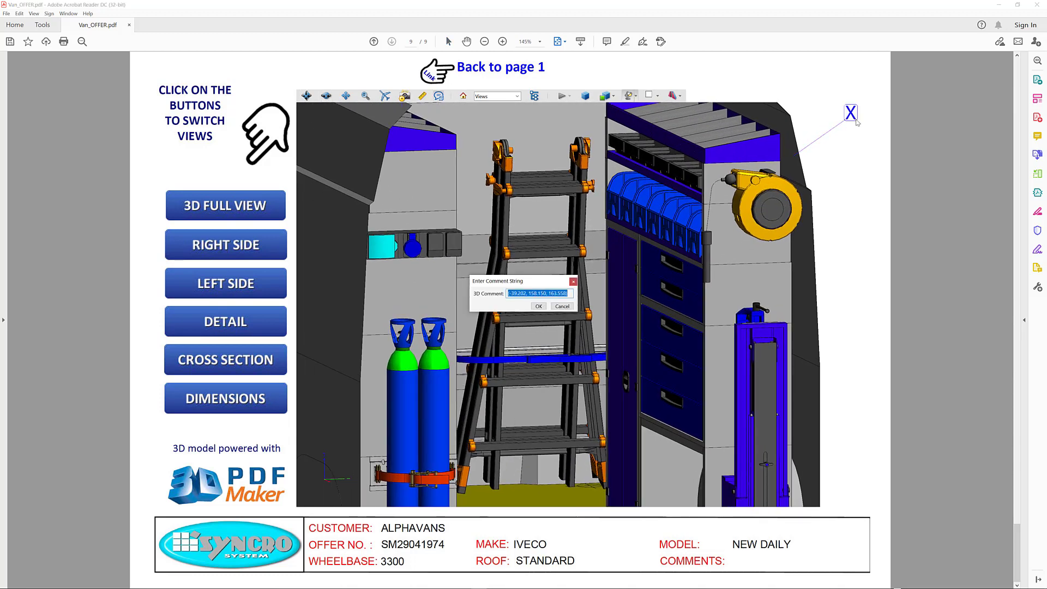
text(1)
key(Return)
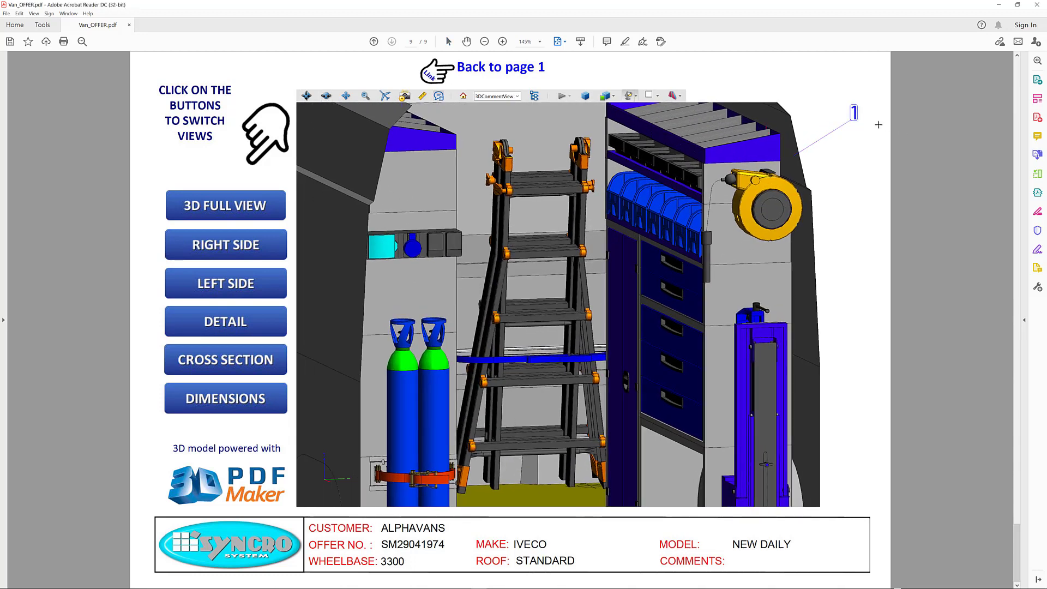
right_click(854, 120)
click(855, 121)
key(Home)
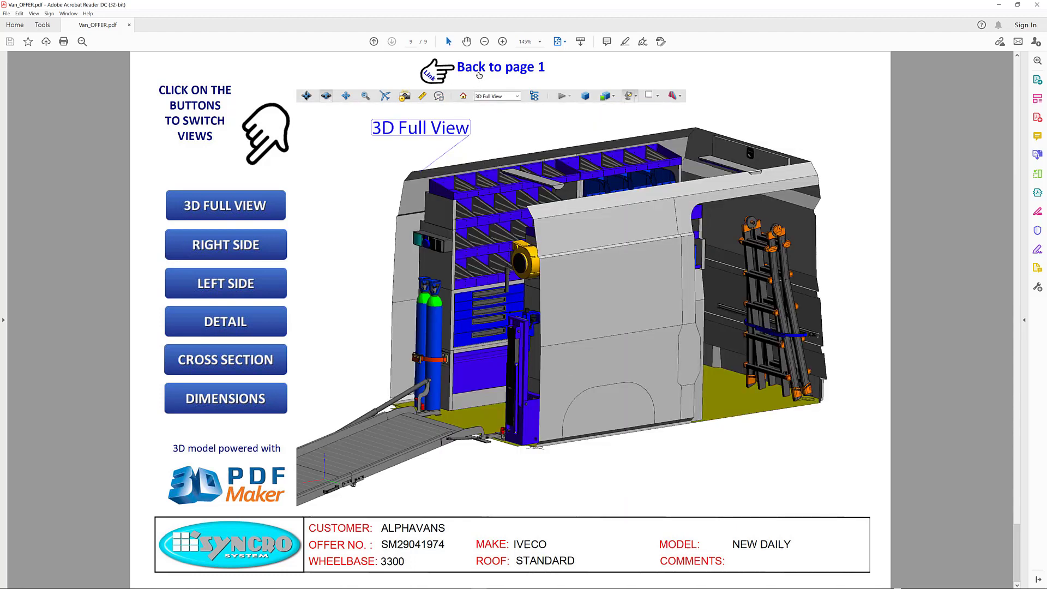
click(479, 72)
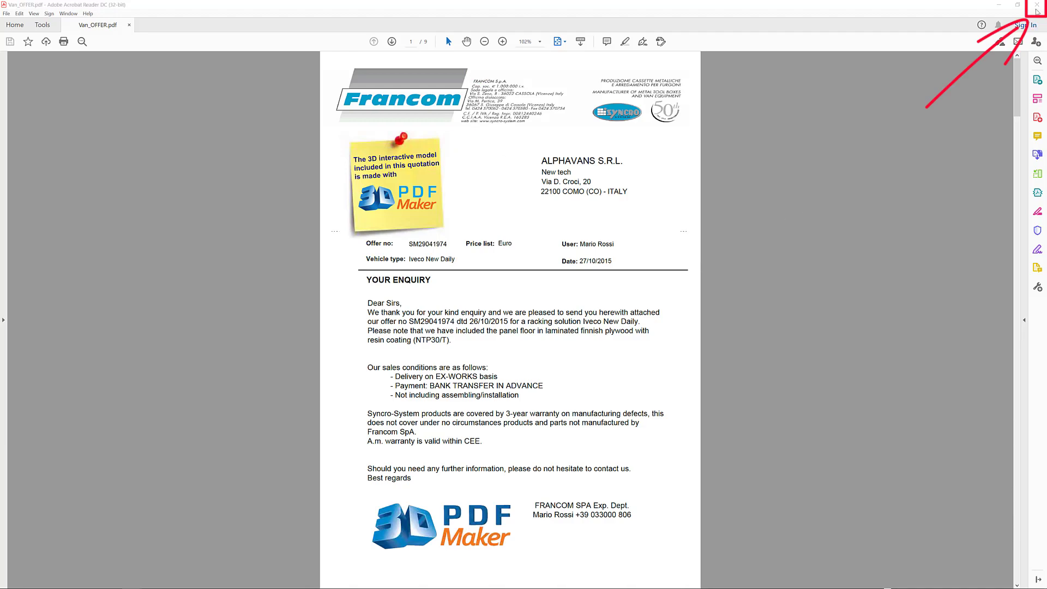
Close Reader, reopen Van_OFFER, and link the Francom header to the Syncro System mp4.
click(1037, 10)
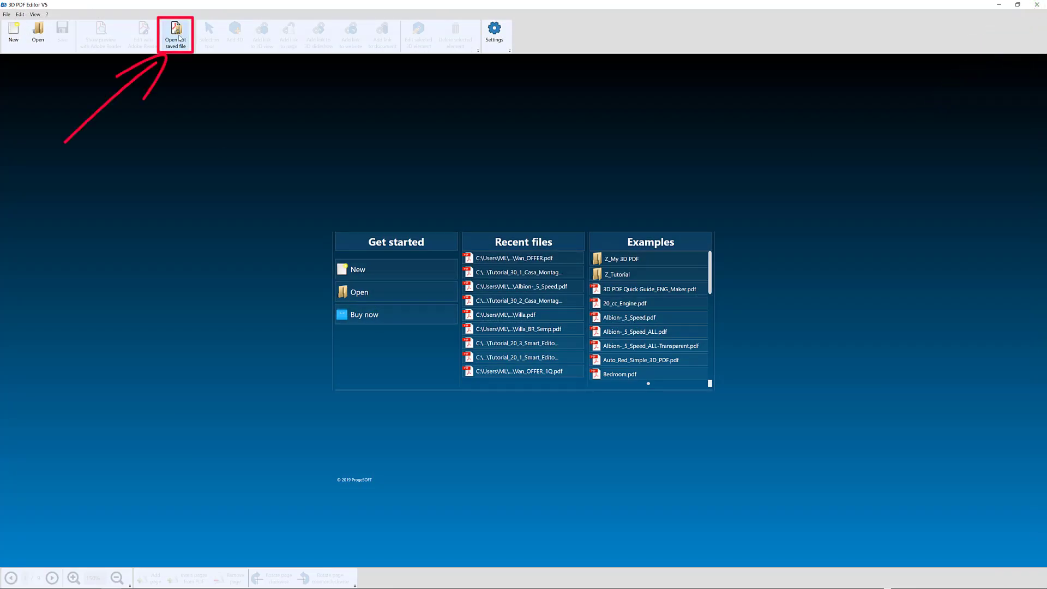
click(178, 38)
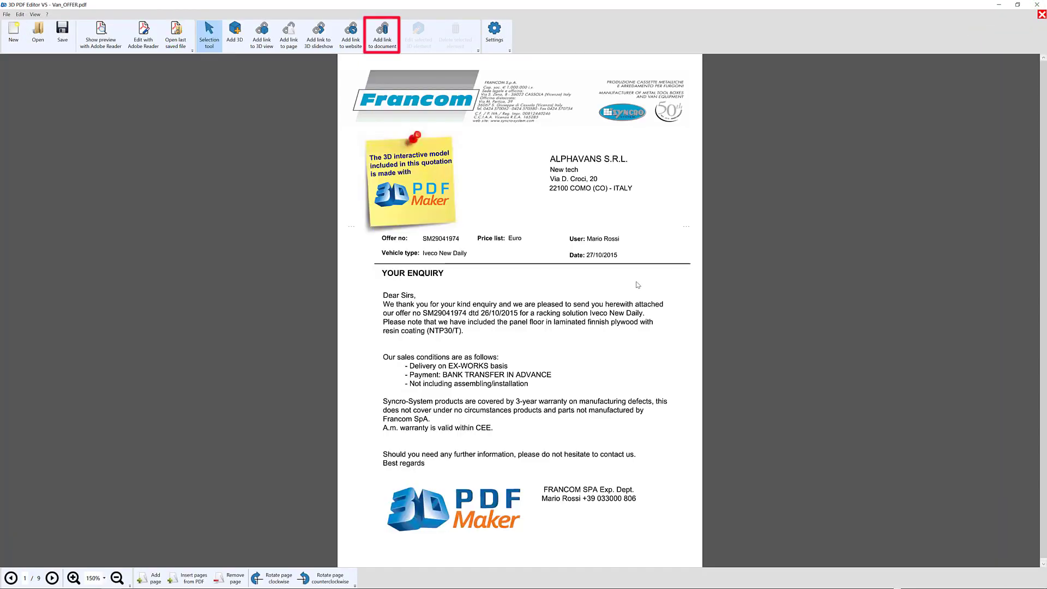
click(381, 32)
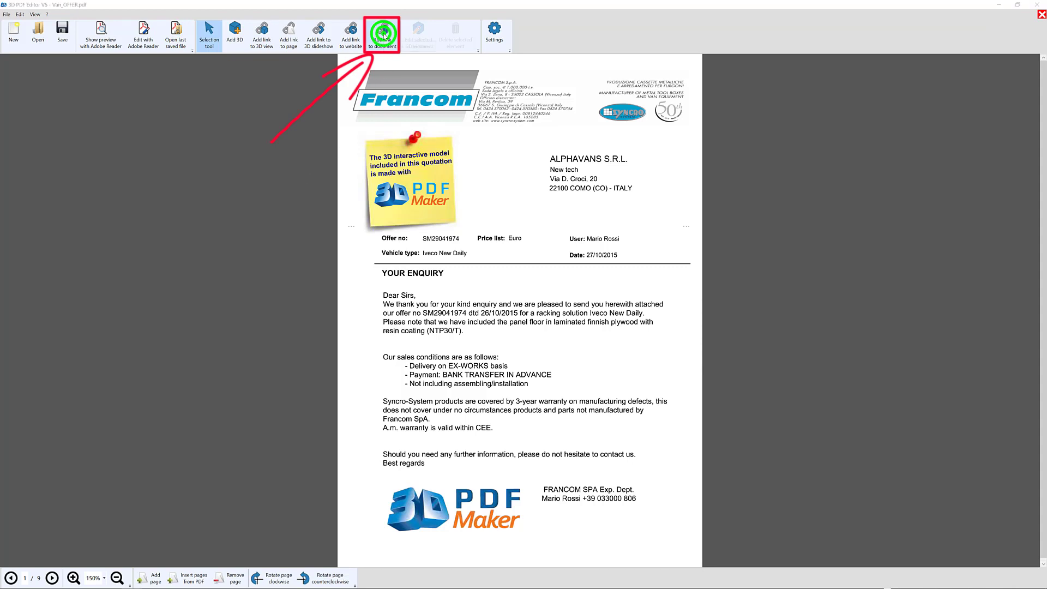
mouse_move(348, 64)
mouse_down()
mouse_move(394, 126)
mouse_move(693, 124)
mouse_up()
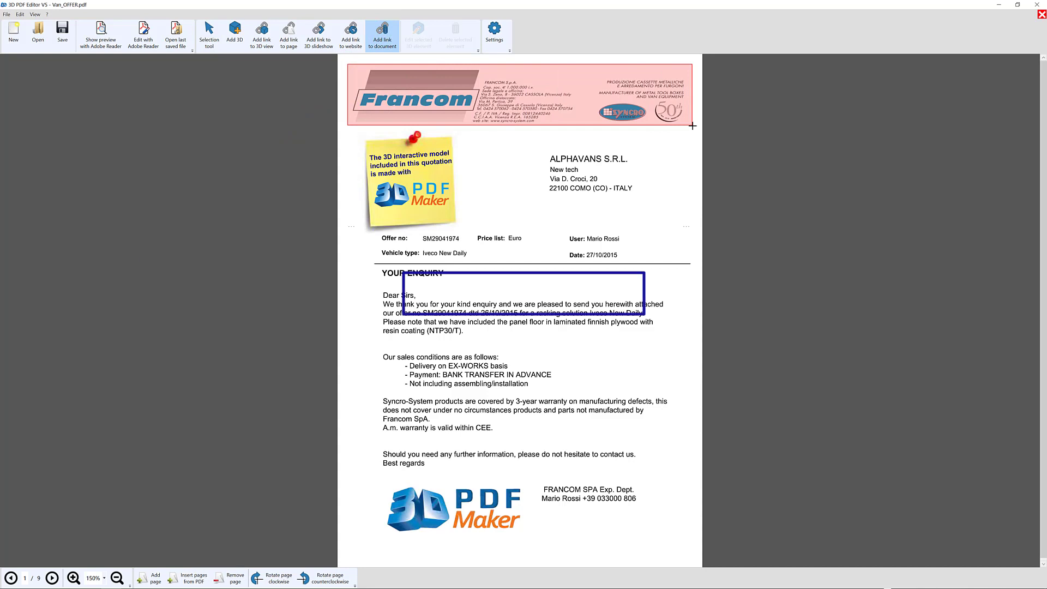
click(622, 294)
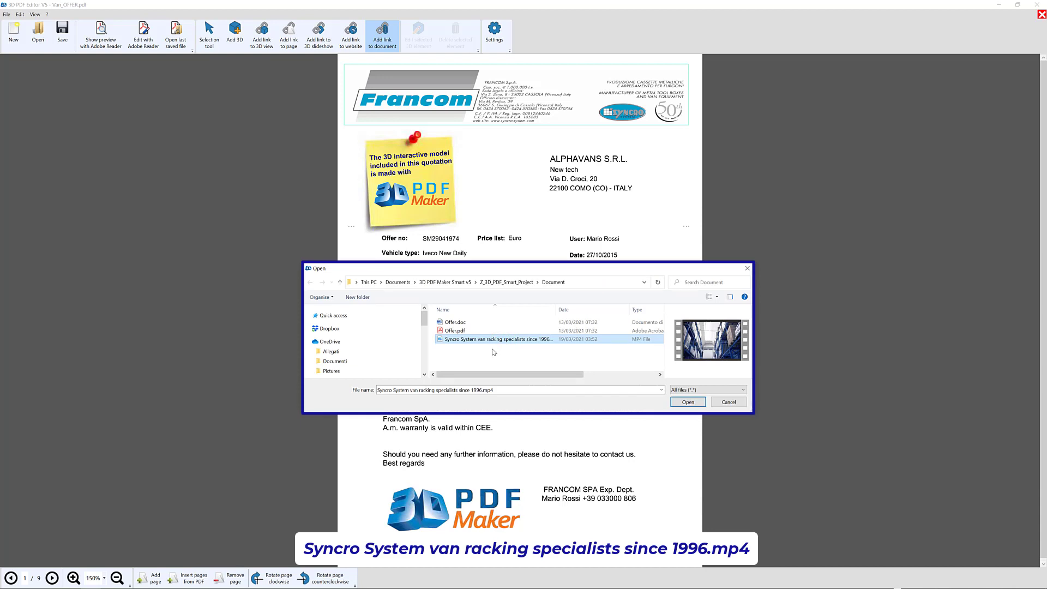
click(686, 402)
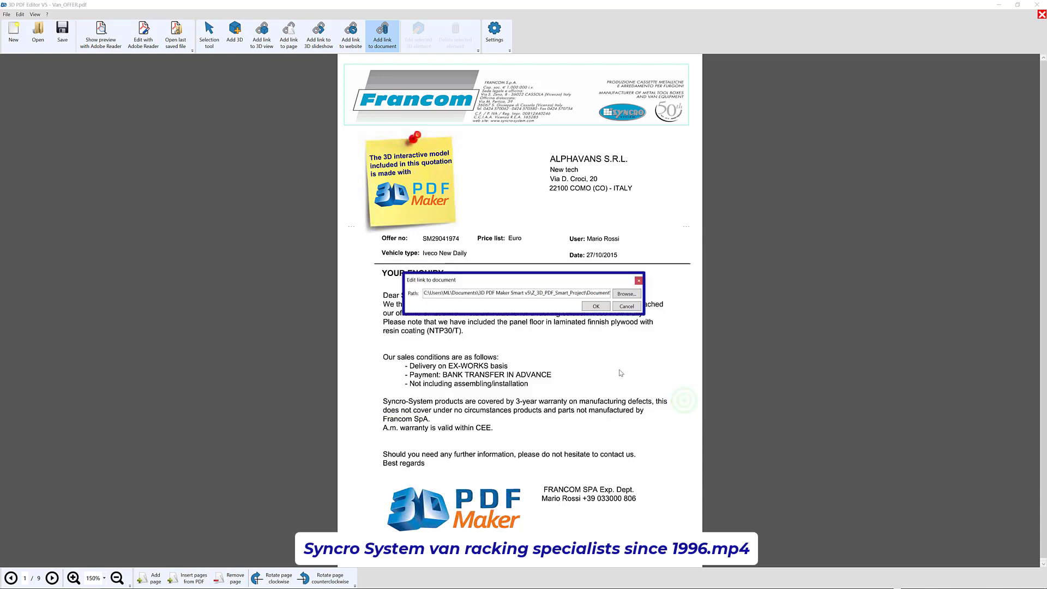
click(593, 305)
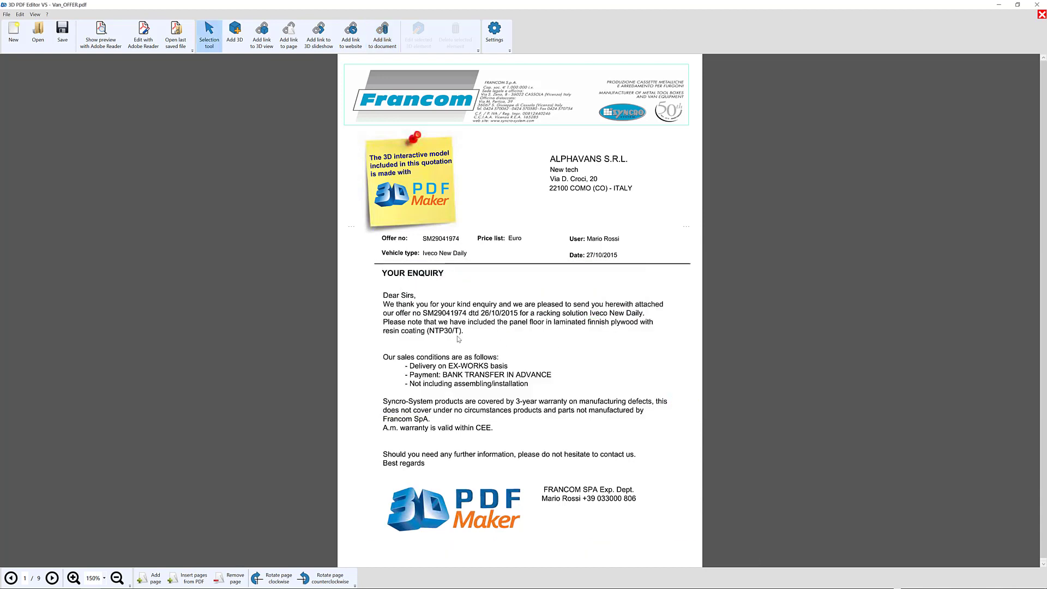
Link the area beside the sticky note to another page.
click(289, 36)
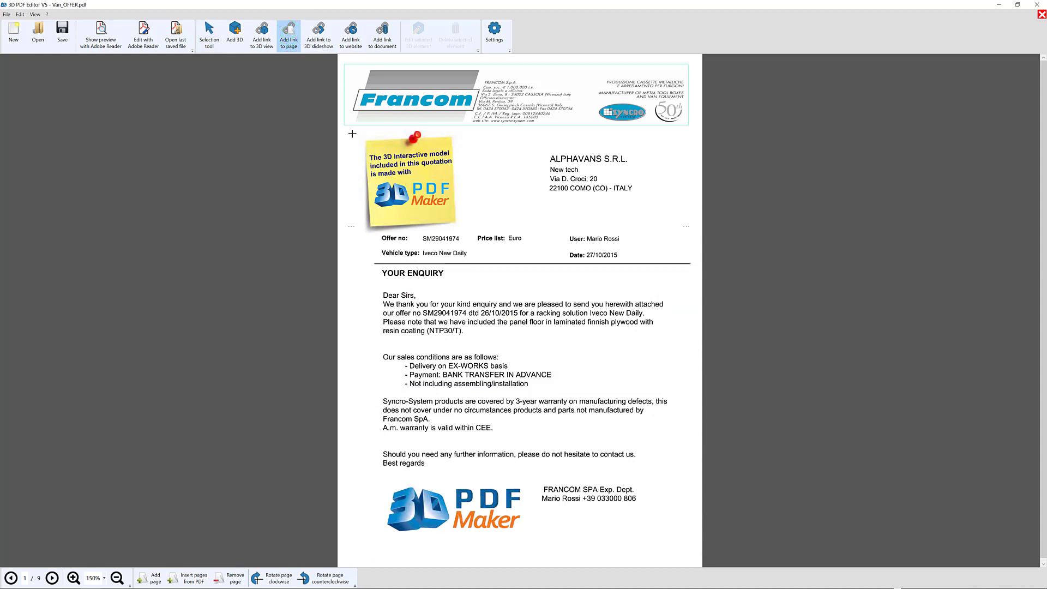
mouse_move(354, 129)
mouse_down()
mouse_move(359, 214)
mouse_move(465, 229)
mouse_up()
click(504, 323)
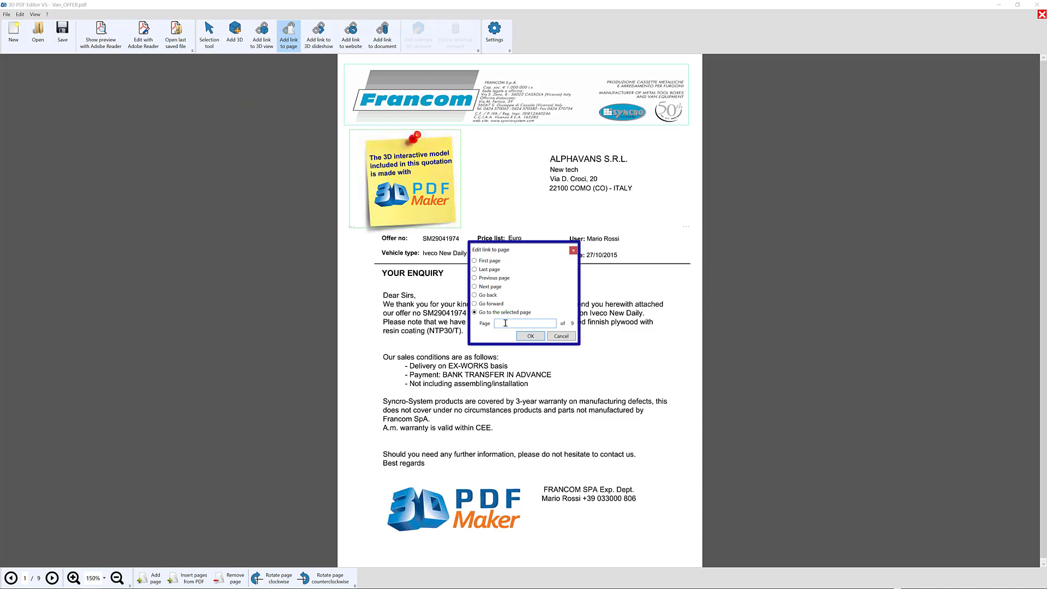
text(9)
click(525, 336)
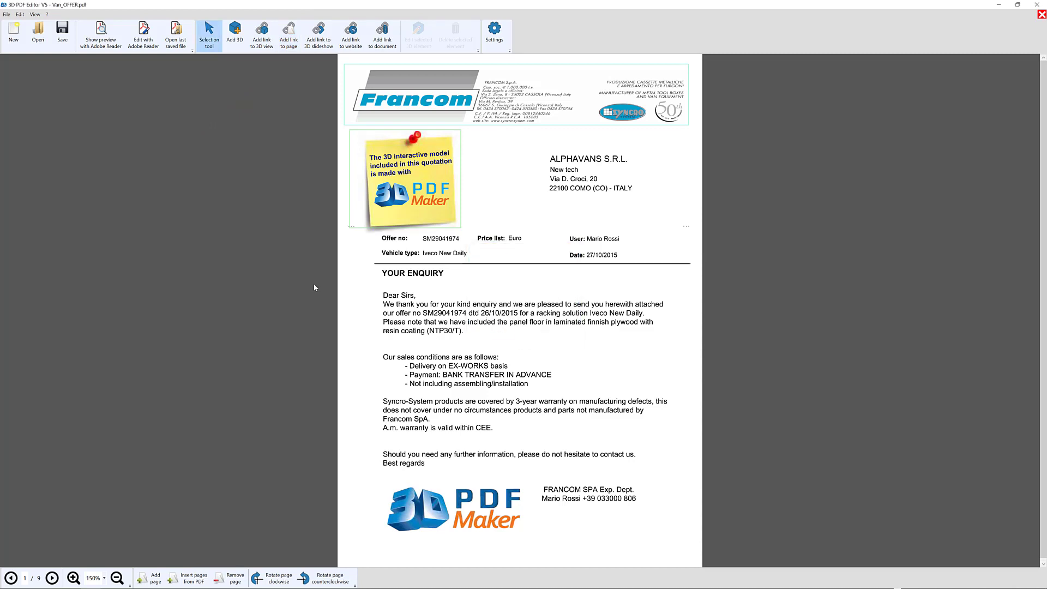
On page 3, link the PBL image to Steel rail.pdf.
click(52, 578)
click(383, 35)
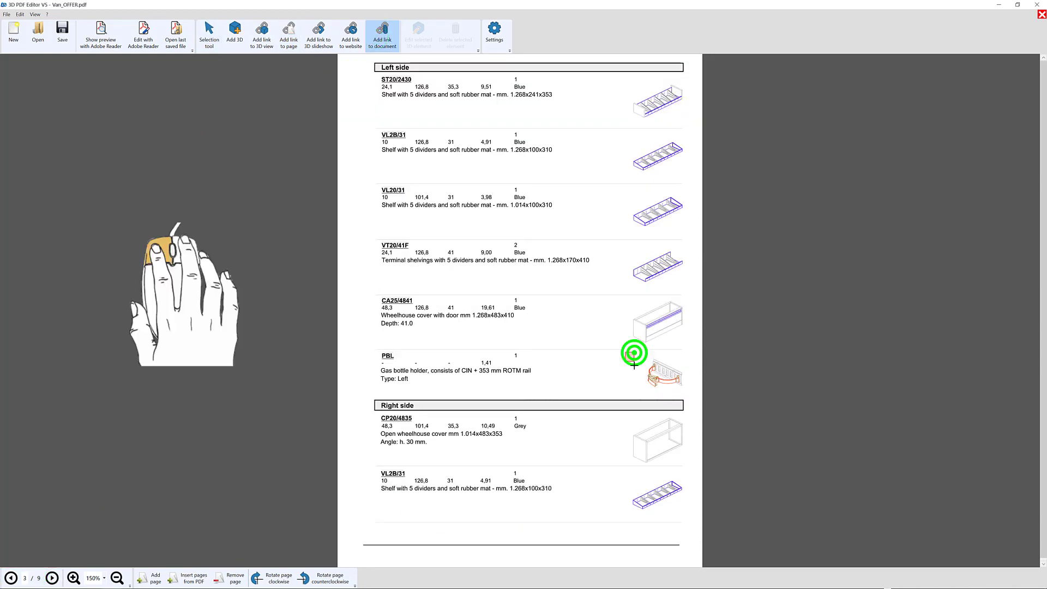
drag(631, 354, 687, 396)
click(624, 297)
click(568, 362)
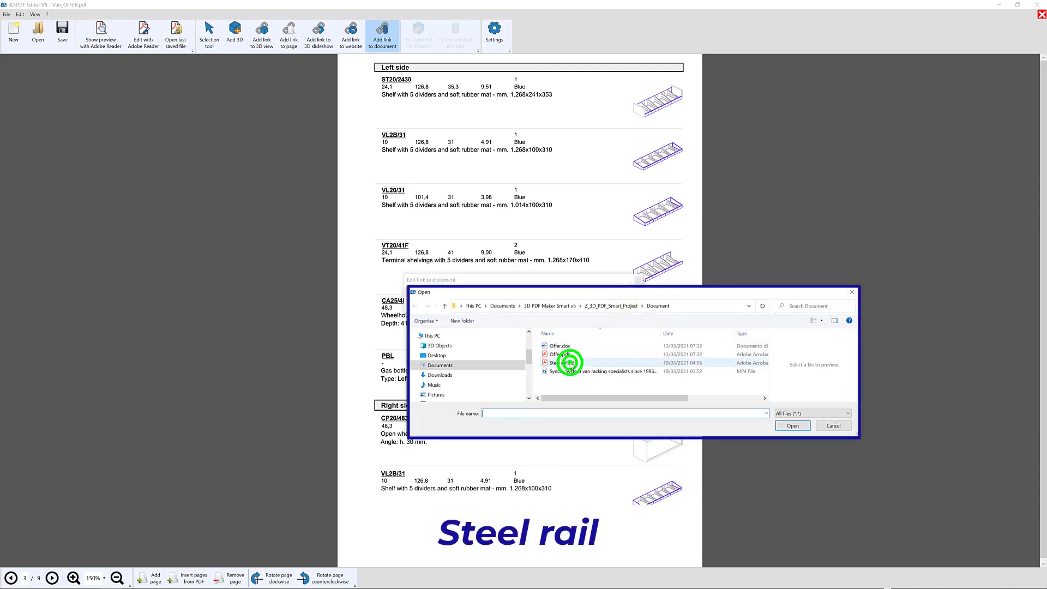
click(788, 426)
click(591, 307)
On page 5, link the vice image to 3DCommentView7.
click(52, 578)
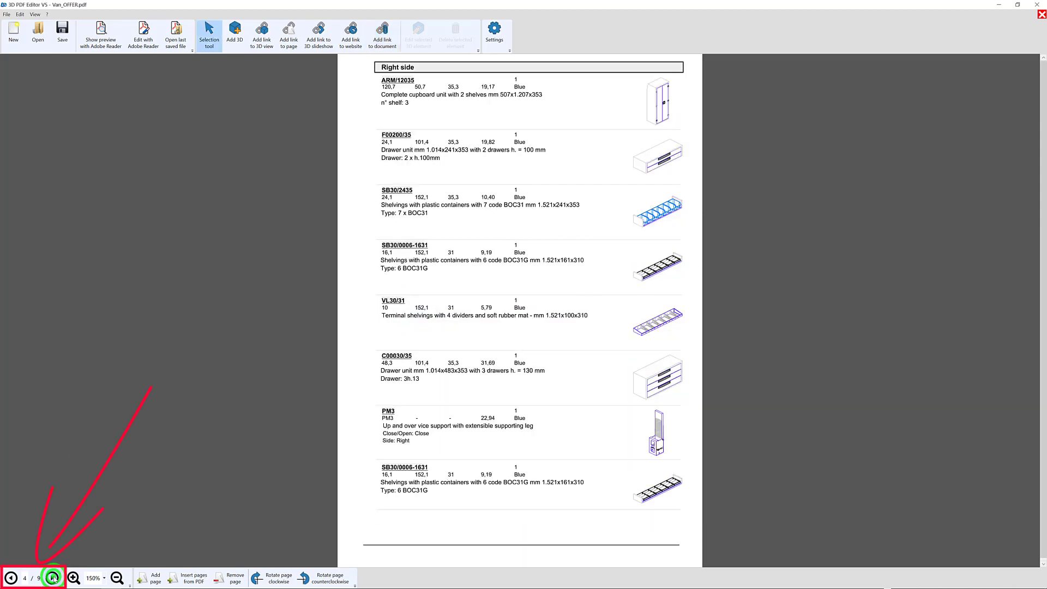
click(262, 34)
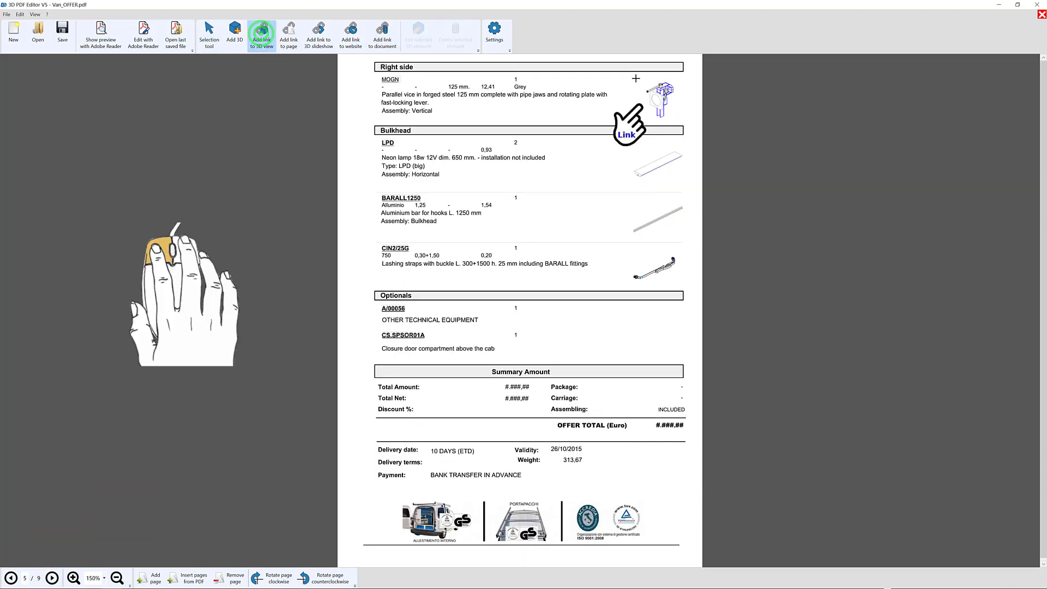
drag(637, 74, 688, 123)
drag(609, 309, 611, 340)
click(552, 327)
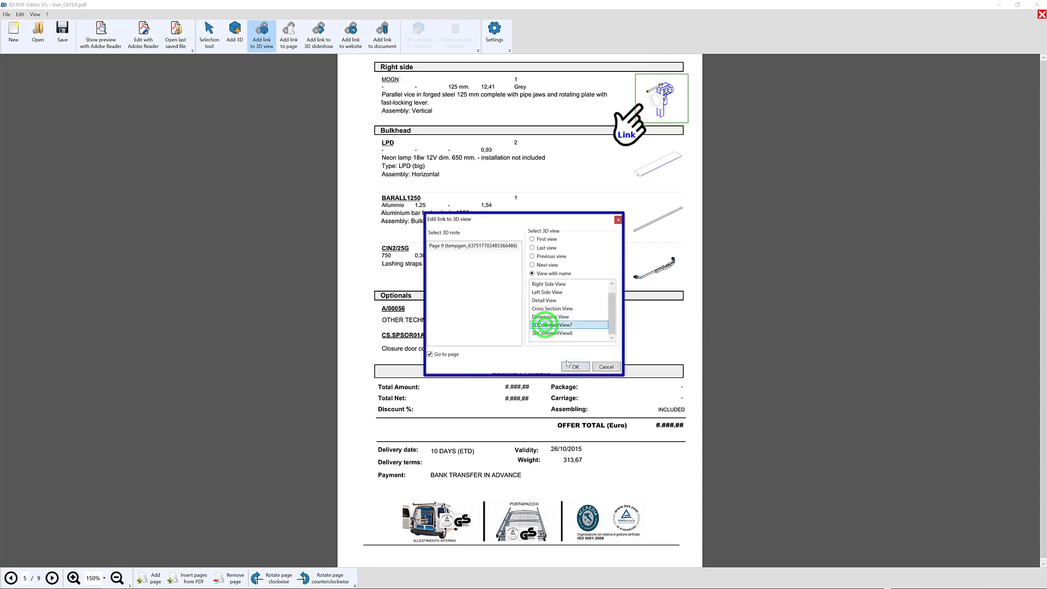
click(575, 366)
On page 6, link the ladder to 3DCommentView8.
click(52, 578)
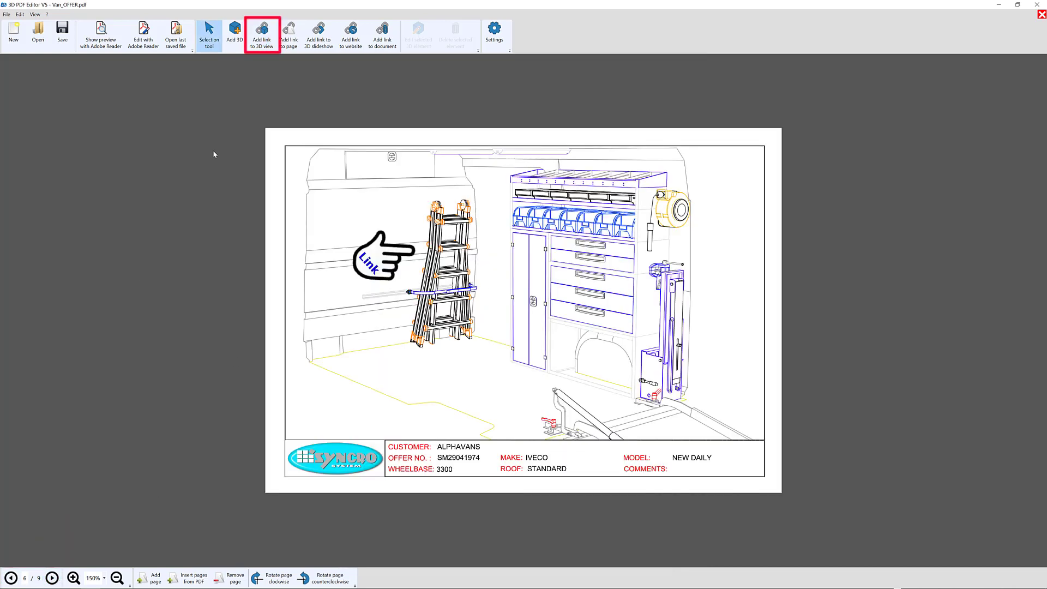
click(262, 34)
drag(404, 187, 483, 355)
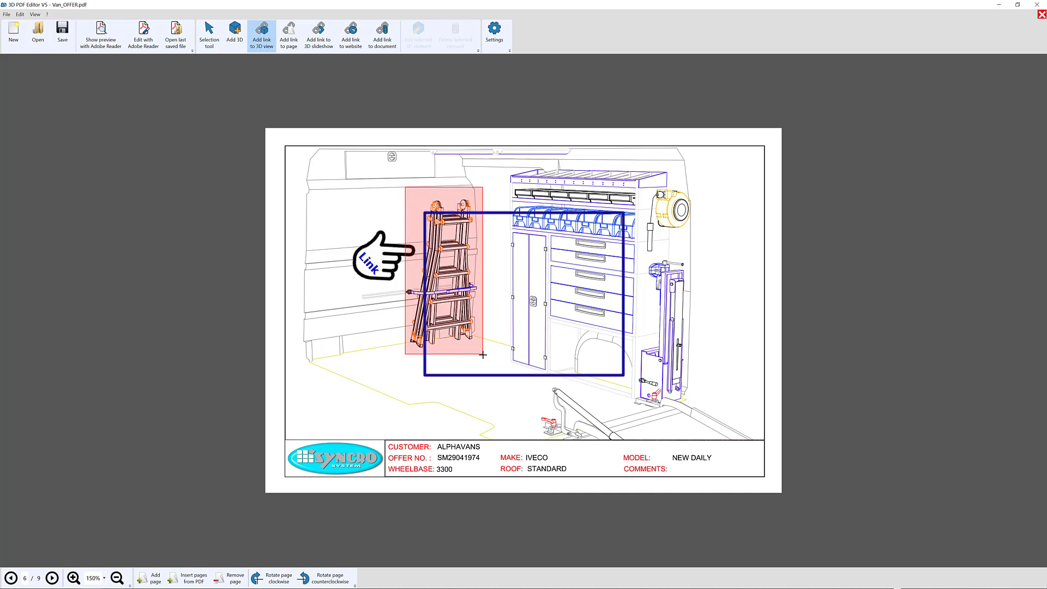
drag(612, 299, 612, 318)
click(565, 334)
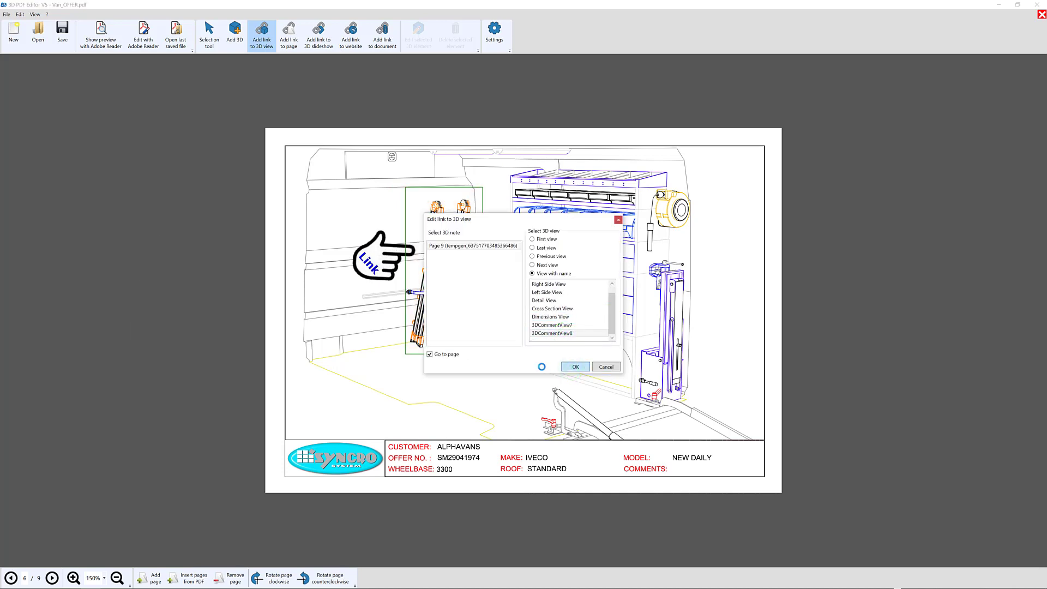
click(575, 367)
click(51, 577)
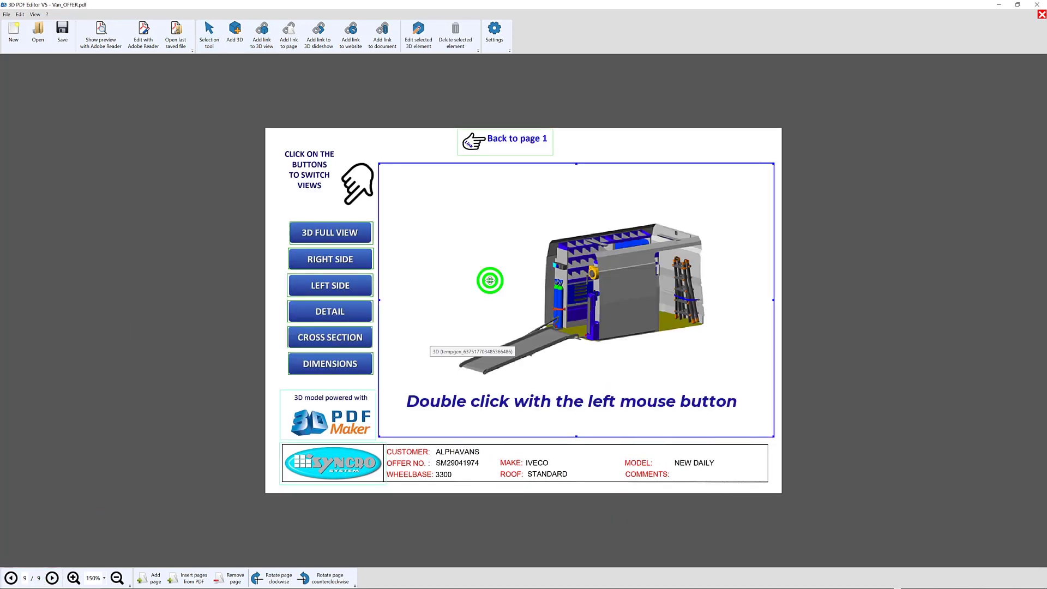
In the model's 3D views, rename 3DCommentView7 to Link_1 and 3DCommentView8 to Link_2, then save.
double_click(489, 280)
click(433, 287)
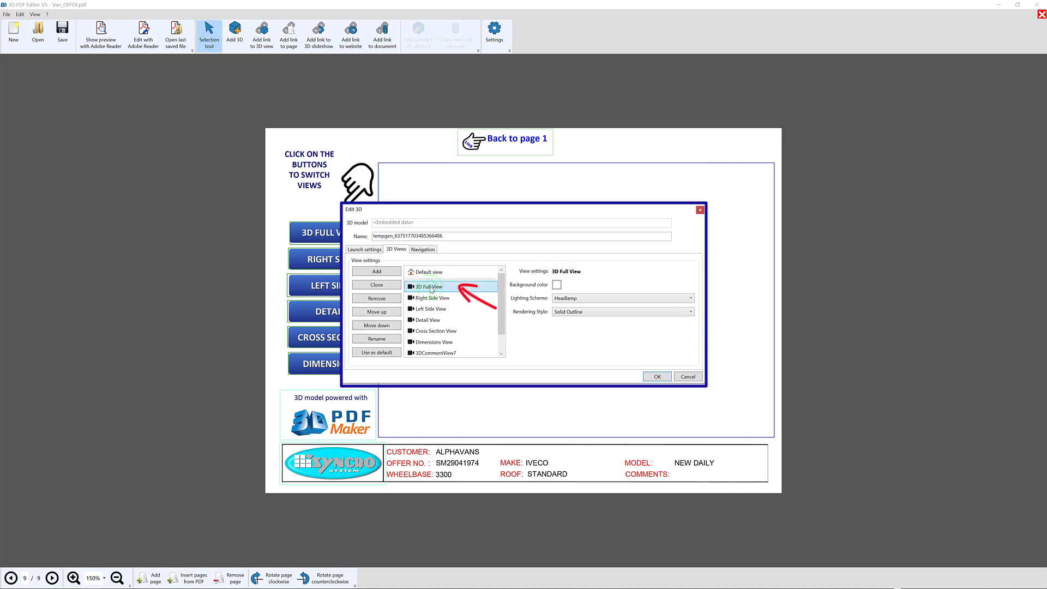
click(377, 355)
drag(501, 321, 501, 336)
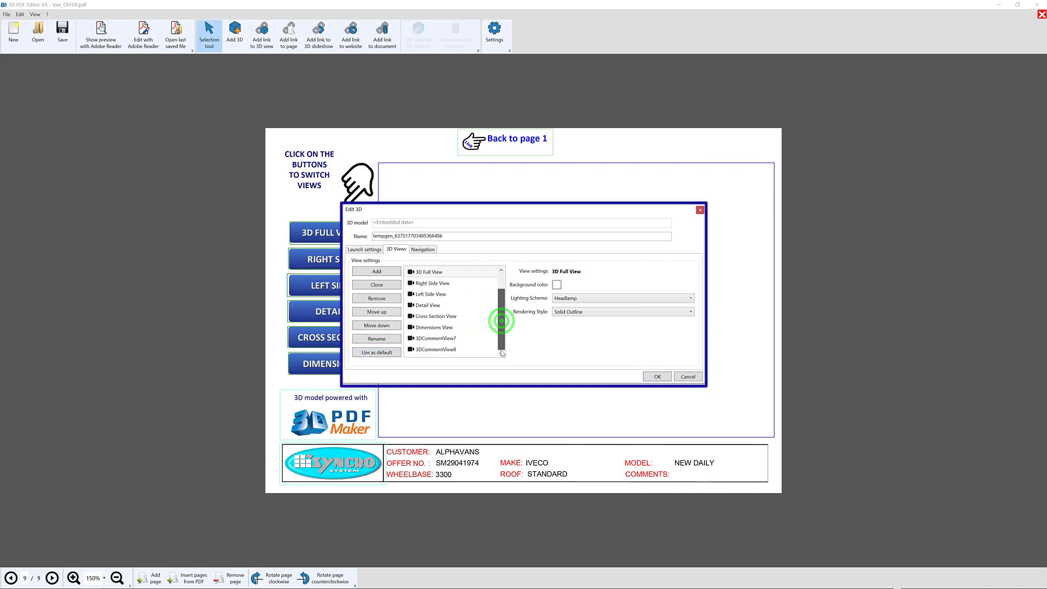
click(438, 339)
click(376, 339)
text(Link_1)
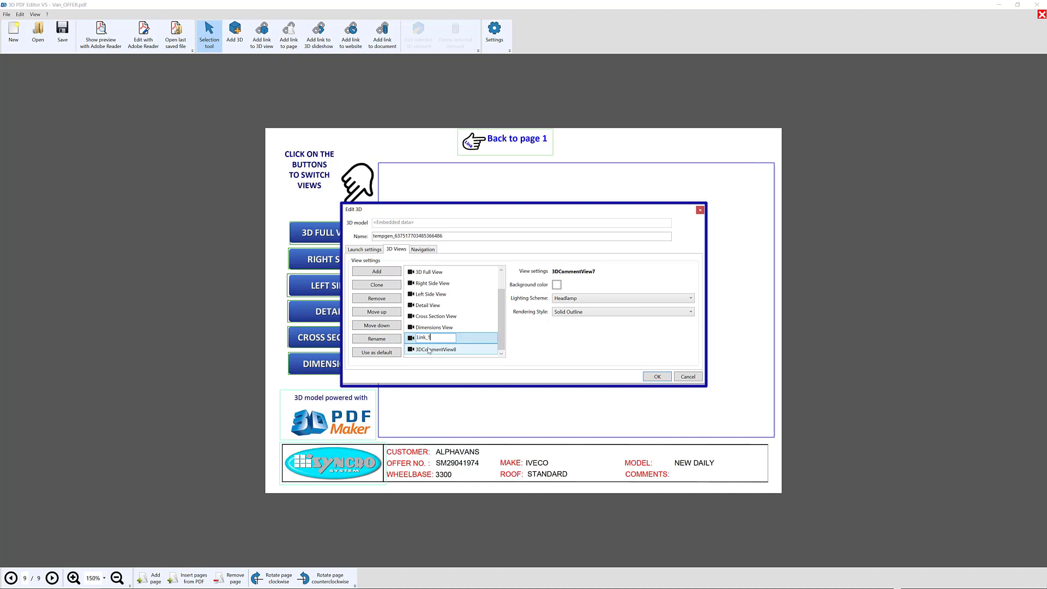
key(Return)
click(434, 349)
click(377, 339)
text(Link_2)
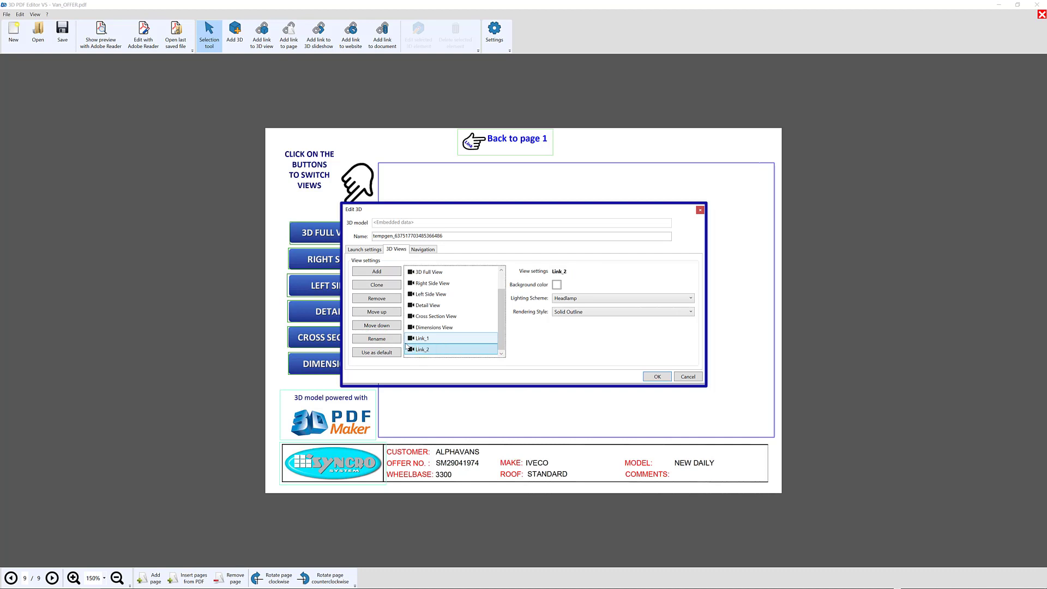
key(Return)
click(657, 377)
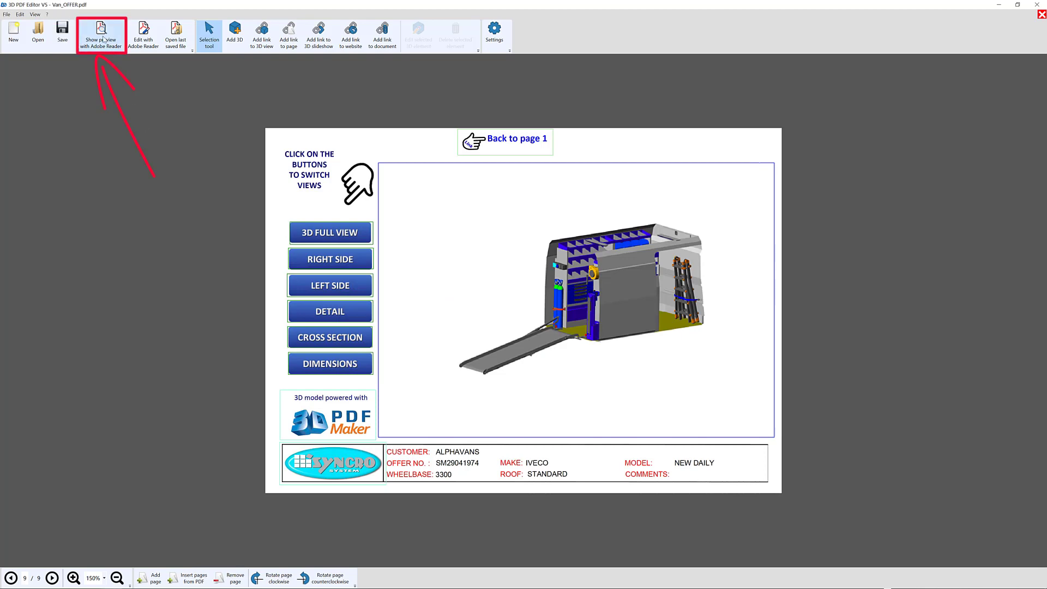
Preview the quotation fit to window and play the linked company video.
click(101, 34)
click(557, 41)
click(565, 64)
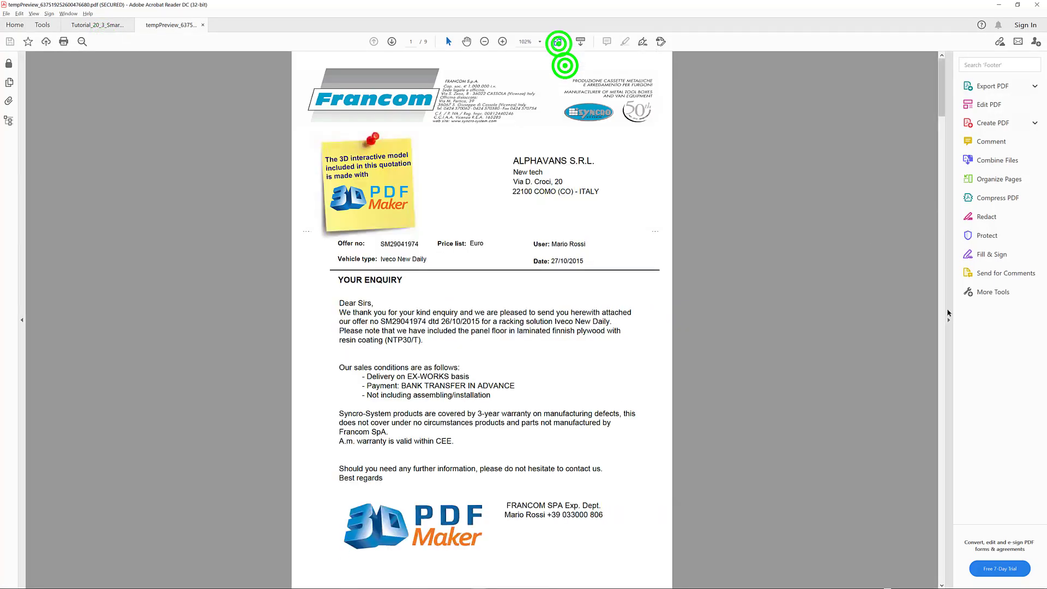
click(949, 321)
click(486, 98)
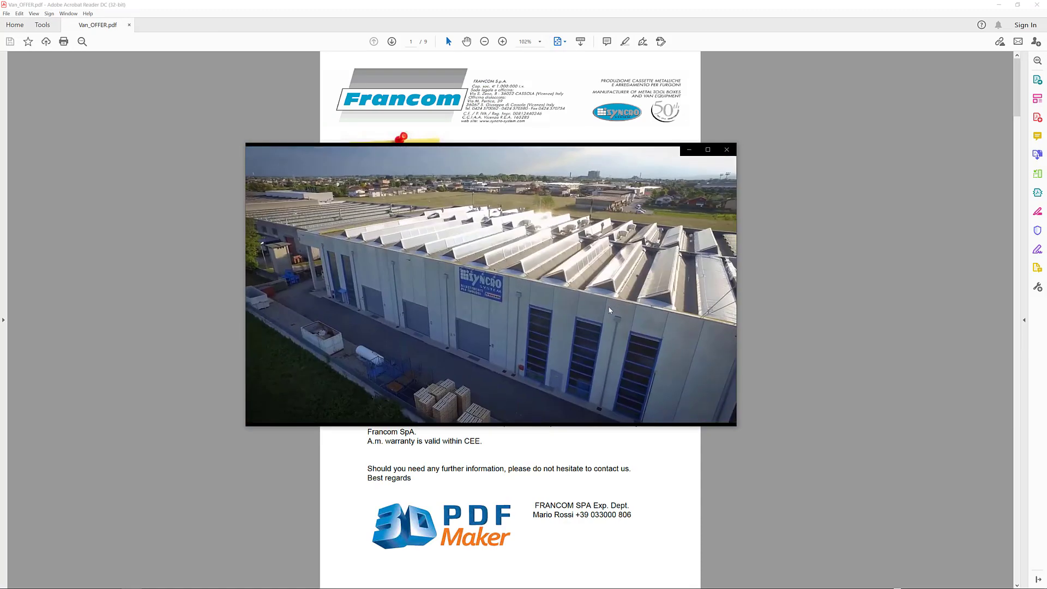
click(726, 150)
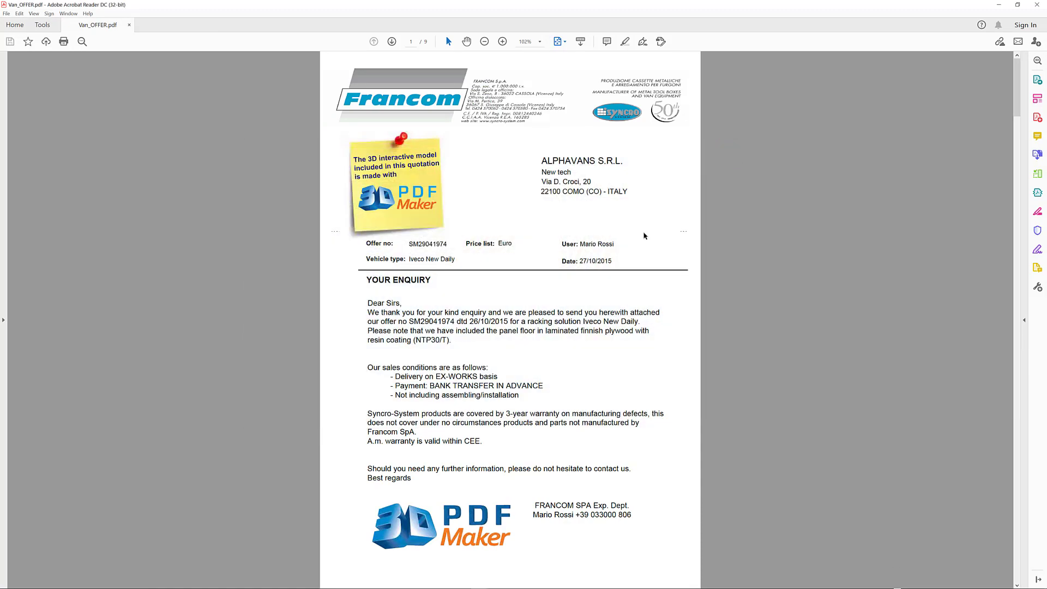
Test the sticky note link to page 9 and the vice image 3D view link.
click(398, 201)
click(469, 78)
click(392, 42)
click(393, 42)
click(393, 42)
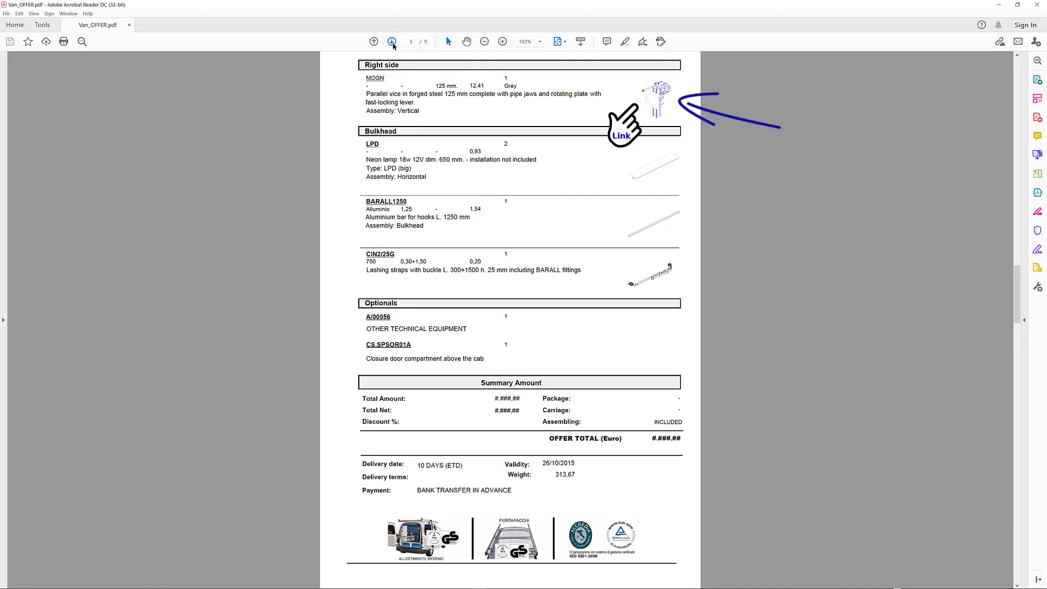
click(661, 99)
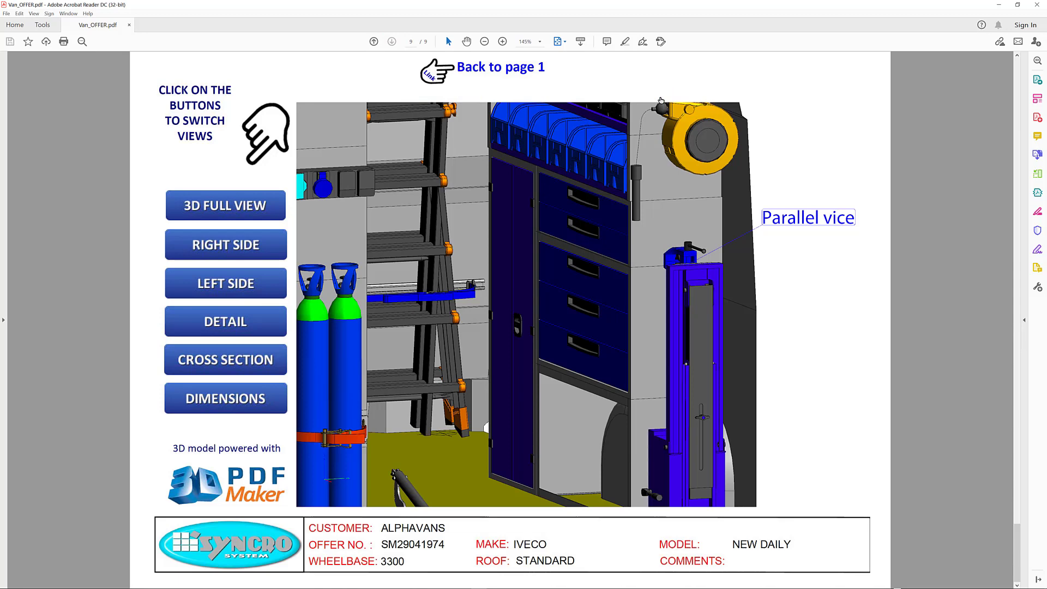
click(509, 74)
Open Steel rail.pdf from the PBL image, then return to Van_OFFER.pdf.
click(393, 42)
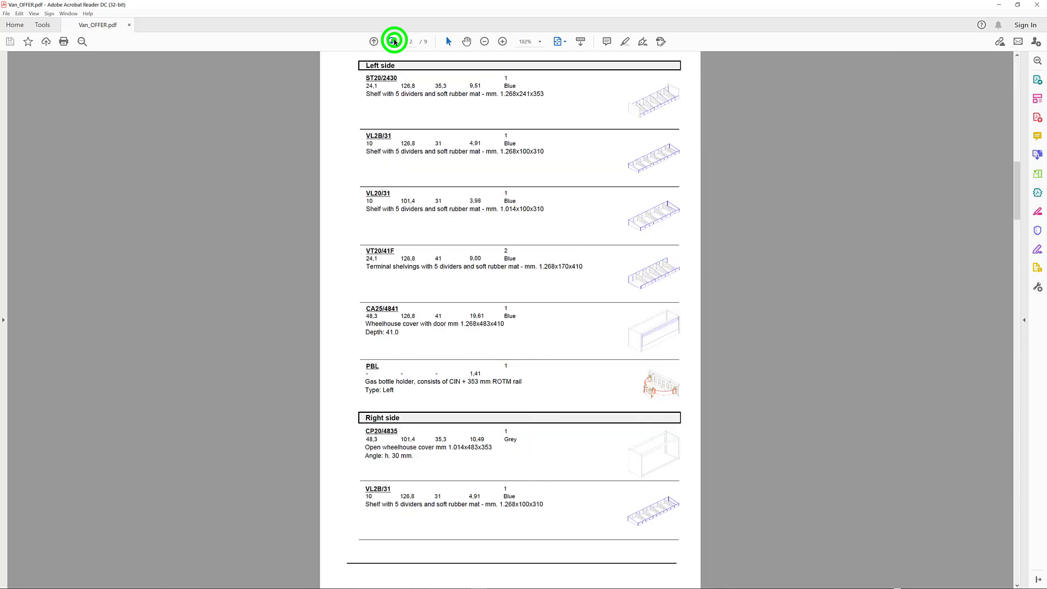
click(667, 382)
click(102, 26)
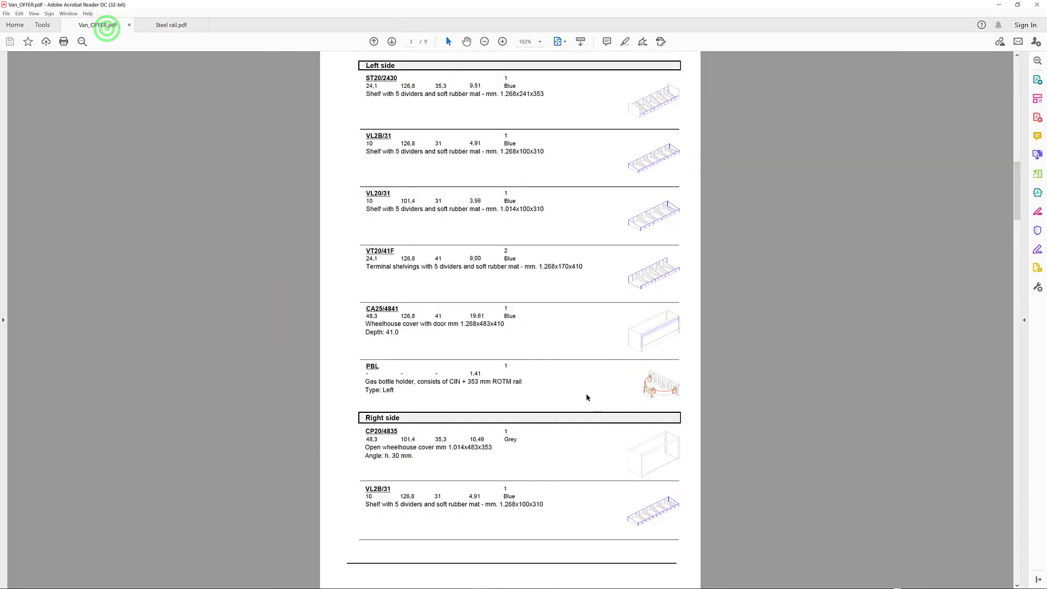
Switch the 3D model to 3D Full View and open the 3D PDF Maker website from its logo.
click(392, 42)
click(407, 237)
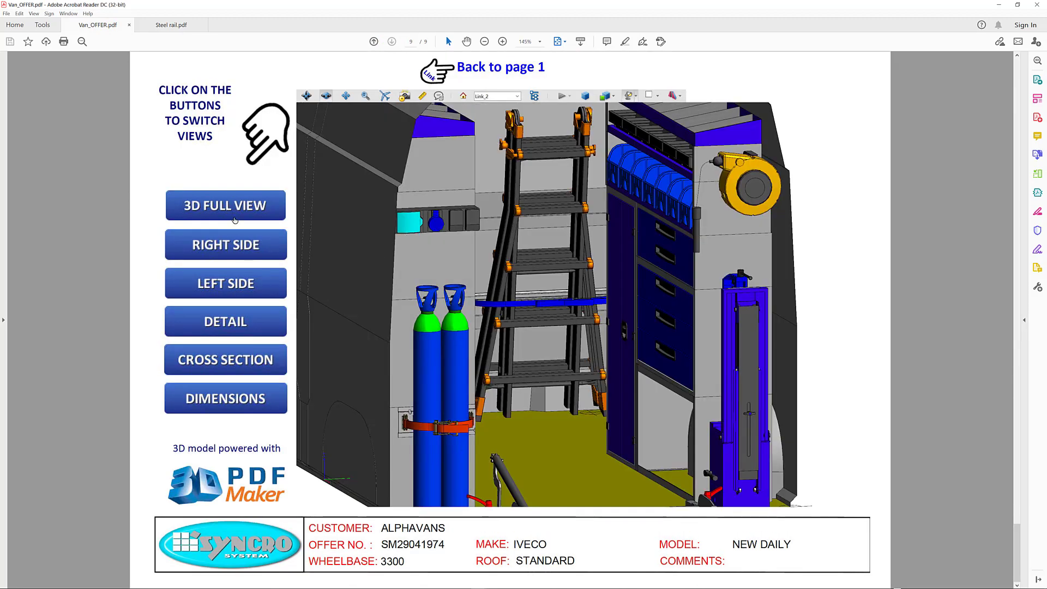
click(234, 215)
click(254, 471)
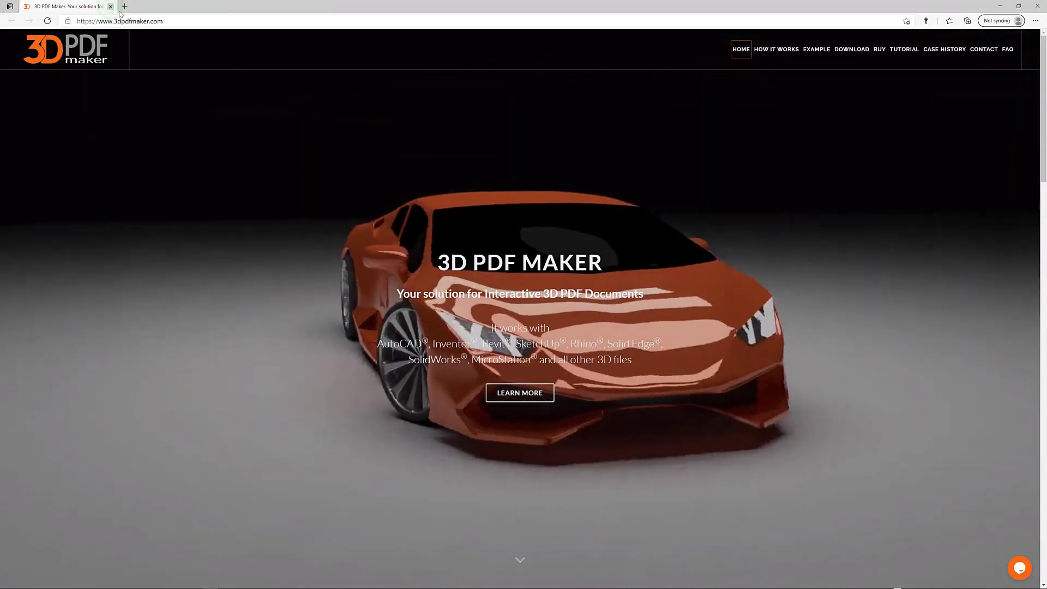
Close the 3D PDF Maker site, open the Syncro site from its logo, then close it.
click(1000, 6)
click(232, 548)
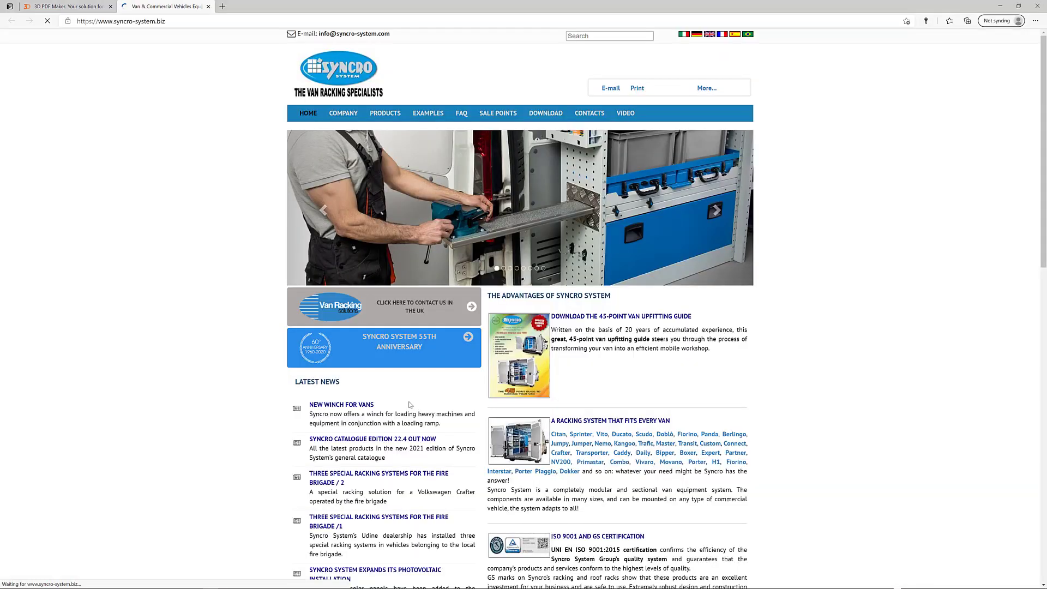
click(1036, 6)
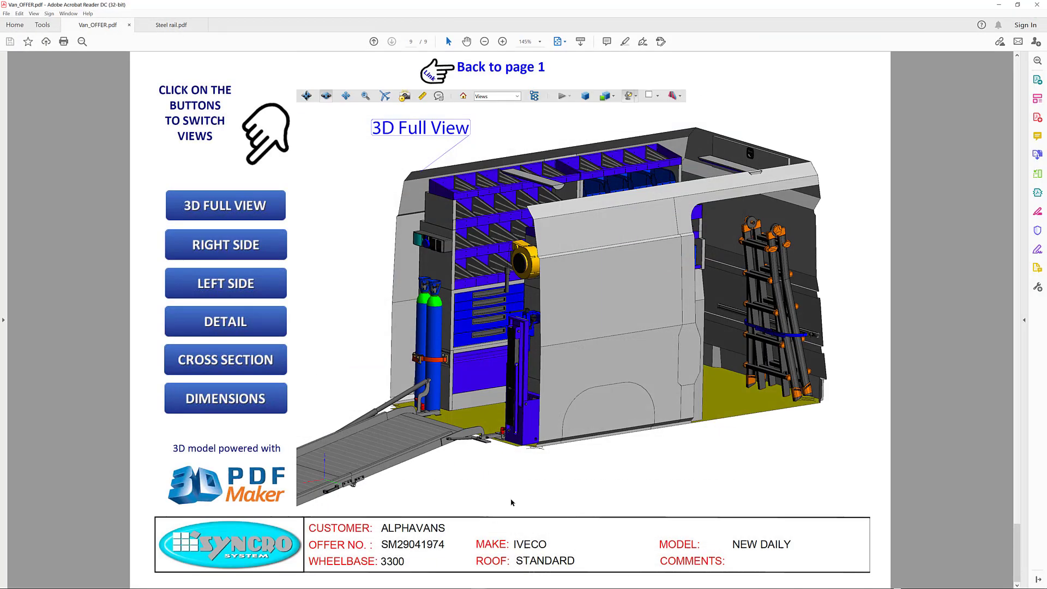